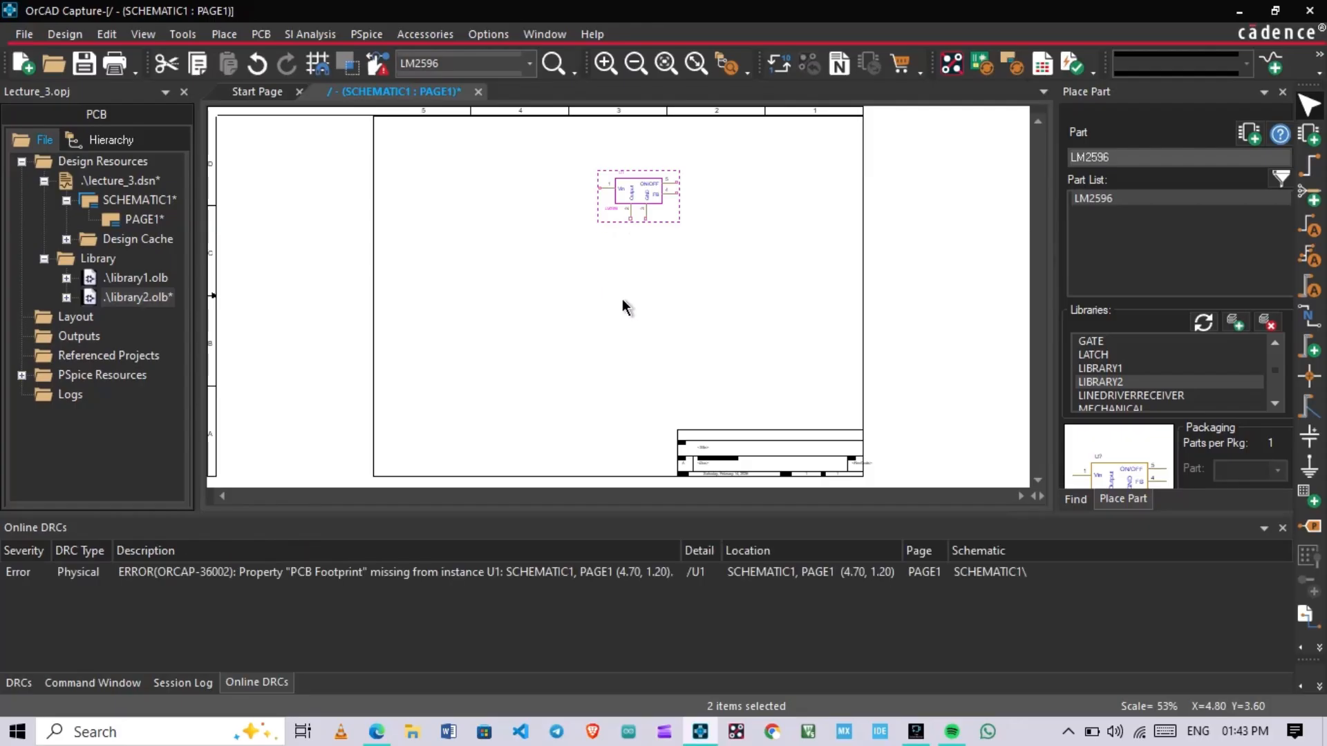
Shift the placed LM2596 part U1 to a slightly different position on the schematic page
ctrl+scroll(629, 311, up, 6)
ctrl+scroll(626, 304, down, 3)
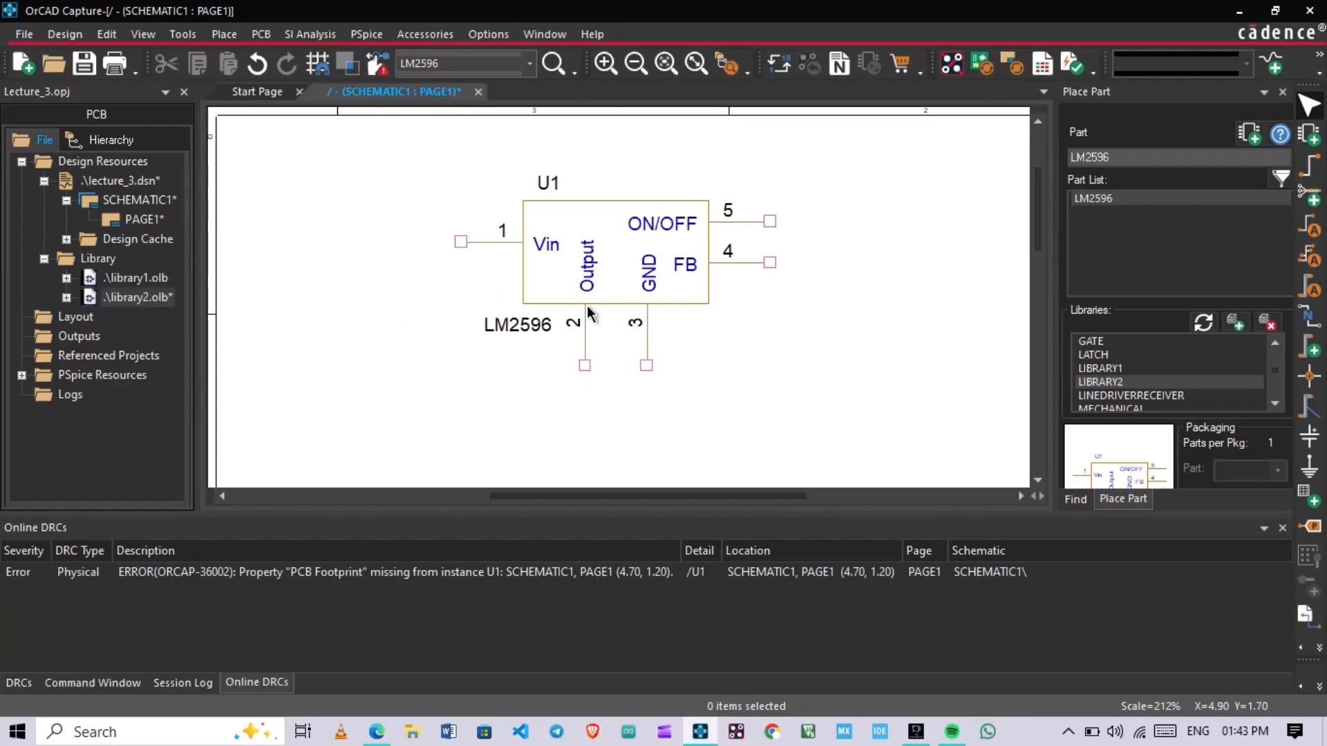
click(791, 309)
right_click(780, 319)
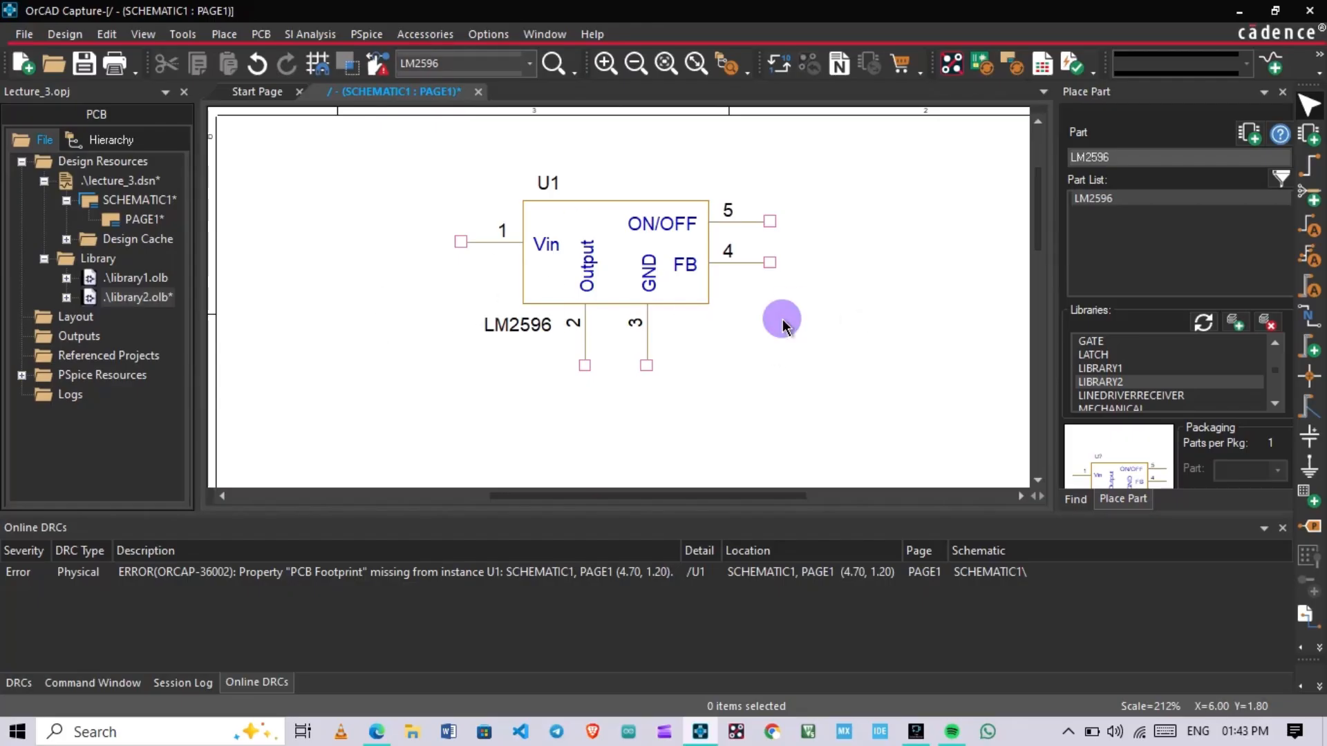
click(842, 407)
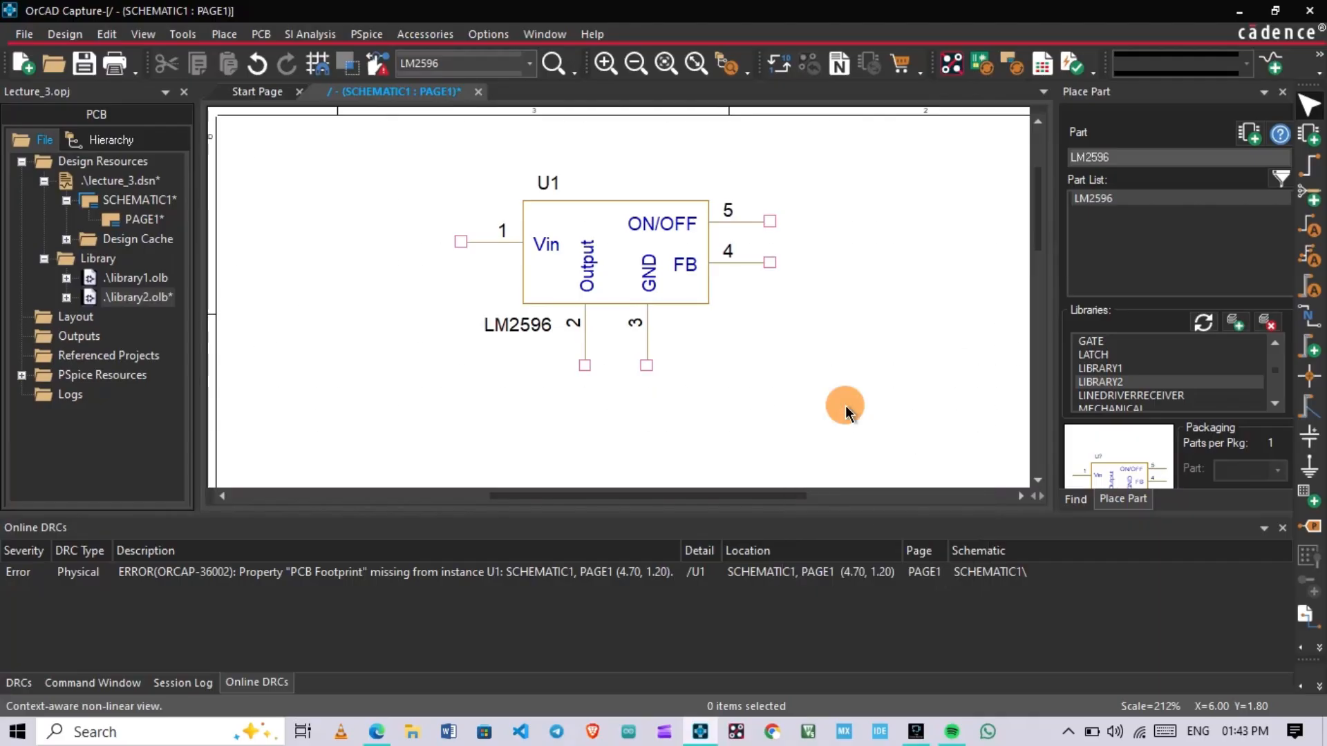
scroll(763, 345, up, 1)
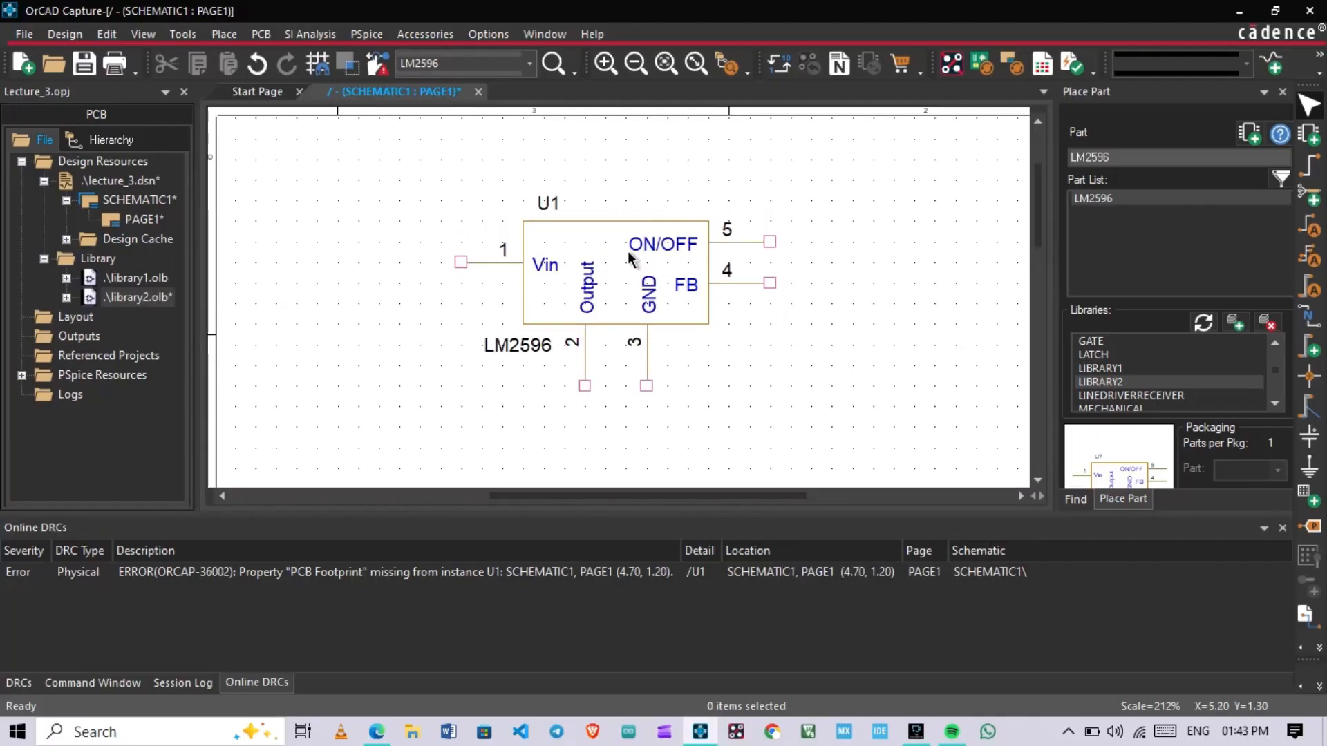
mouse_move(612, 260)
mouse_down()
mouse_move(643, 266)
mouse_move(608, 228)
mouse_move(586, 247)
mouse_move(592, 261)
mouse_move(548, 230)
mouse_move(654, 255)
mouse_up()
click(675, 263)
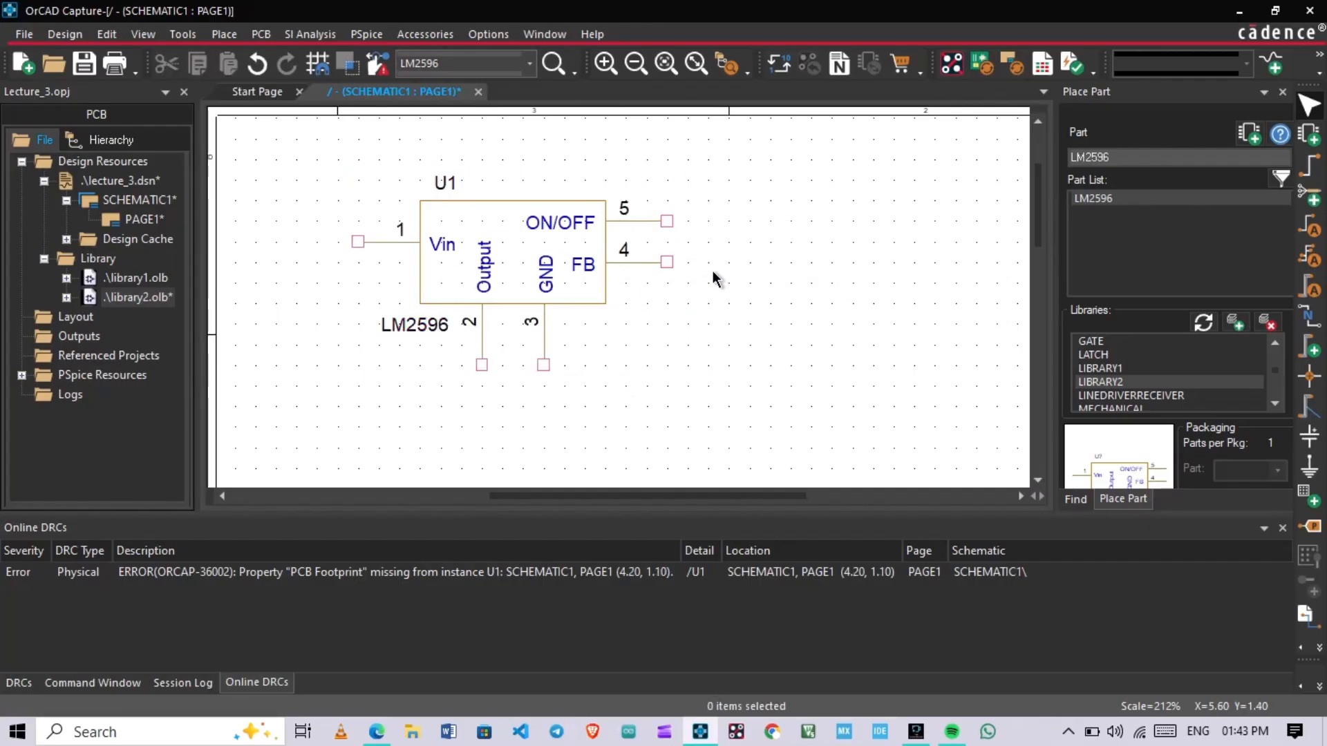
drag(525, 234, 608, 236)
click(812, 271)
ctrl+scroll(635, 265, down, 1)
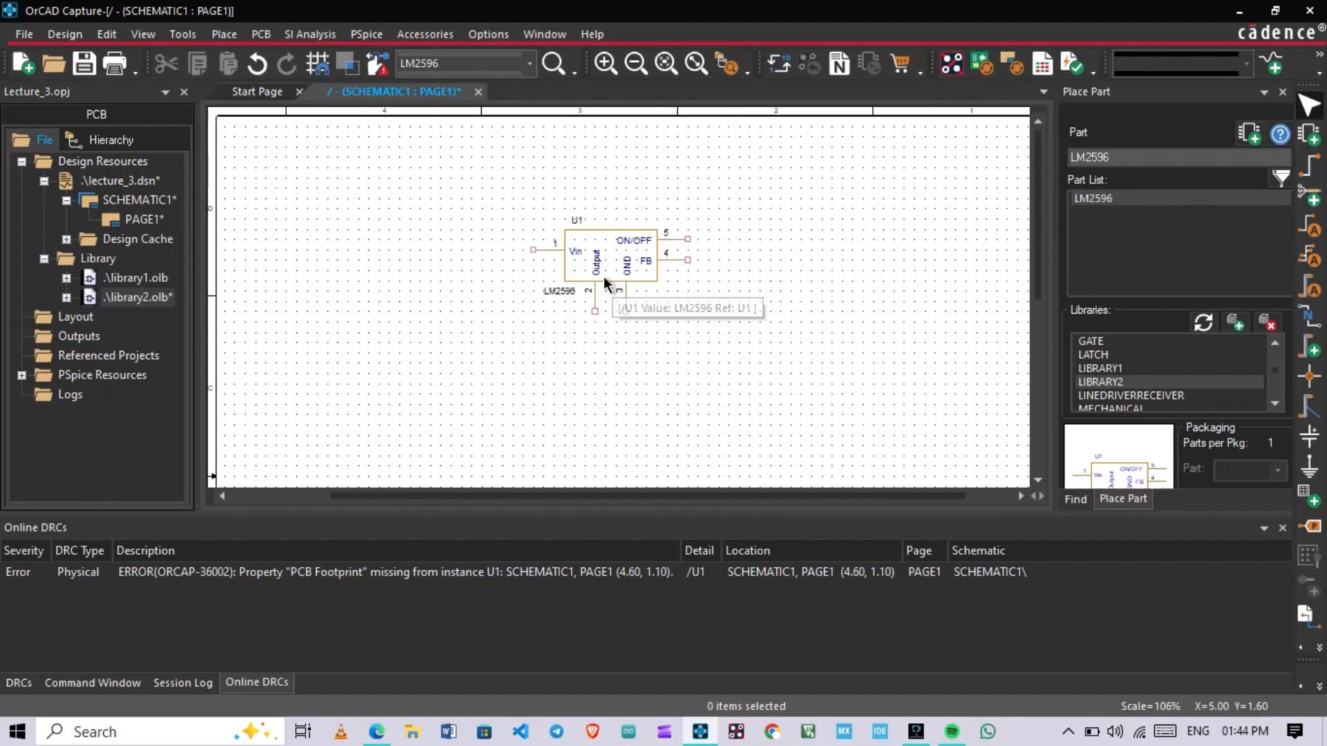
Delete the LM2596 part U1 from the schematic page
ctrl+scroll(605, 278, up, 1)
ctrl+scroll(630, 306, down, 1)
click(699, 296)
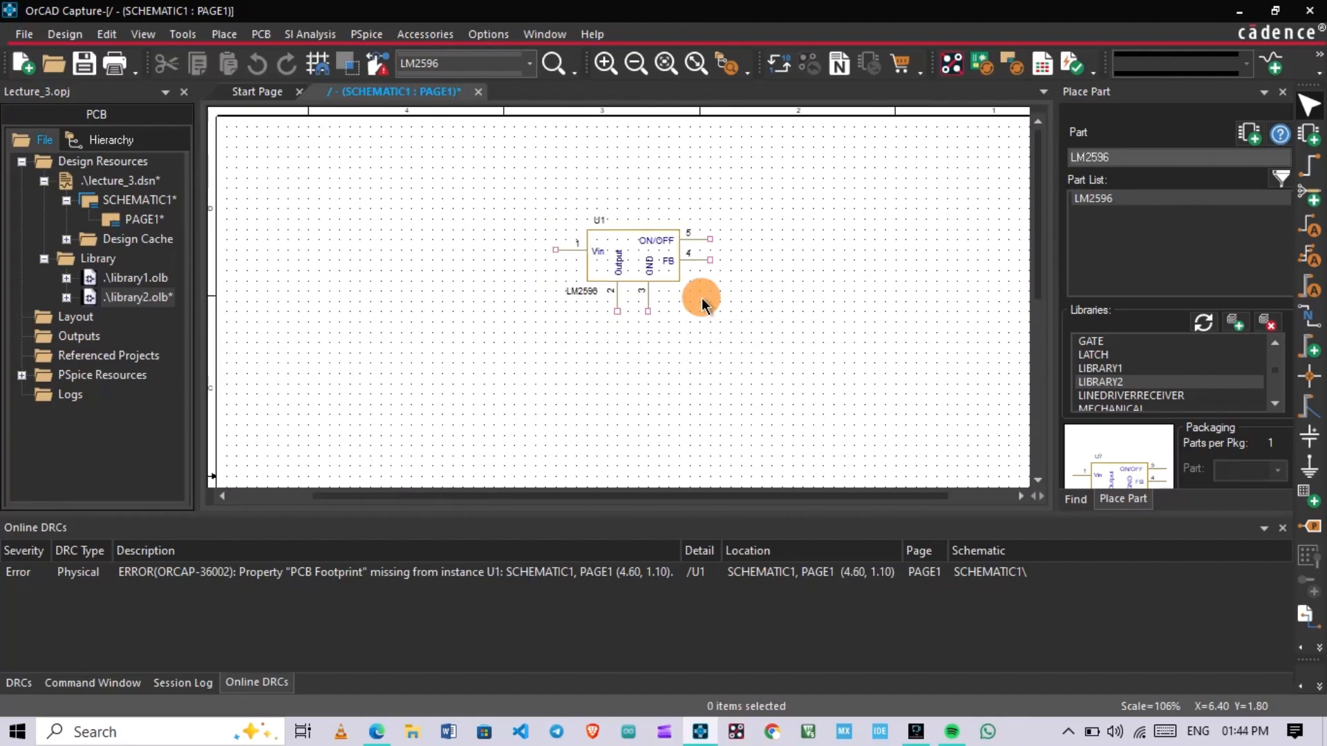
click(632, 251)
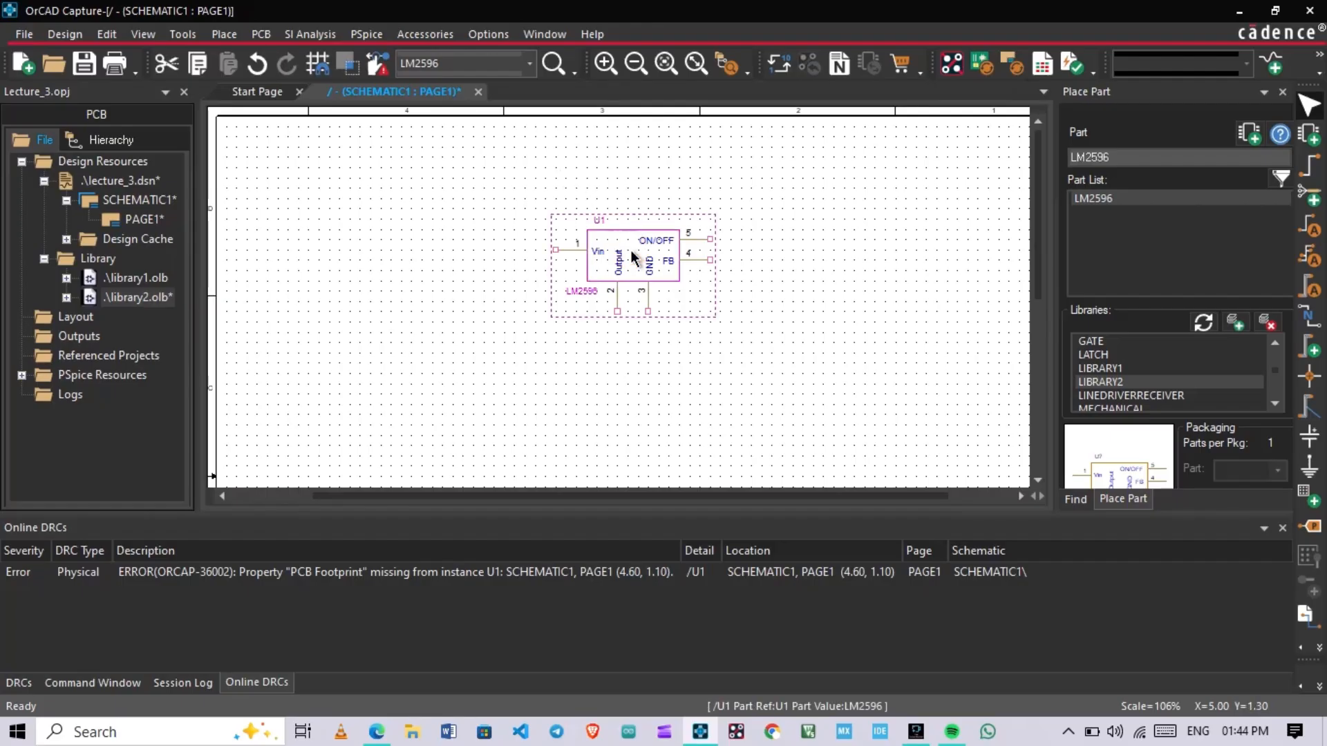
key(Delete)
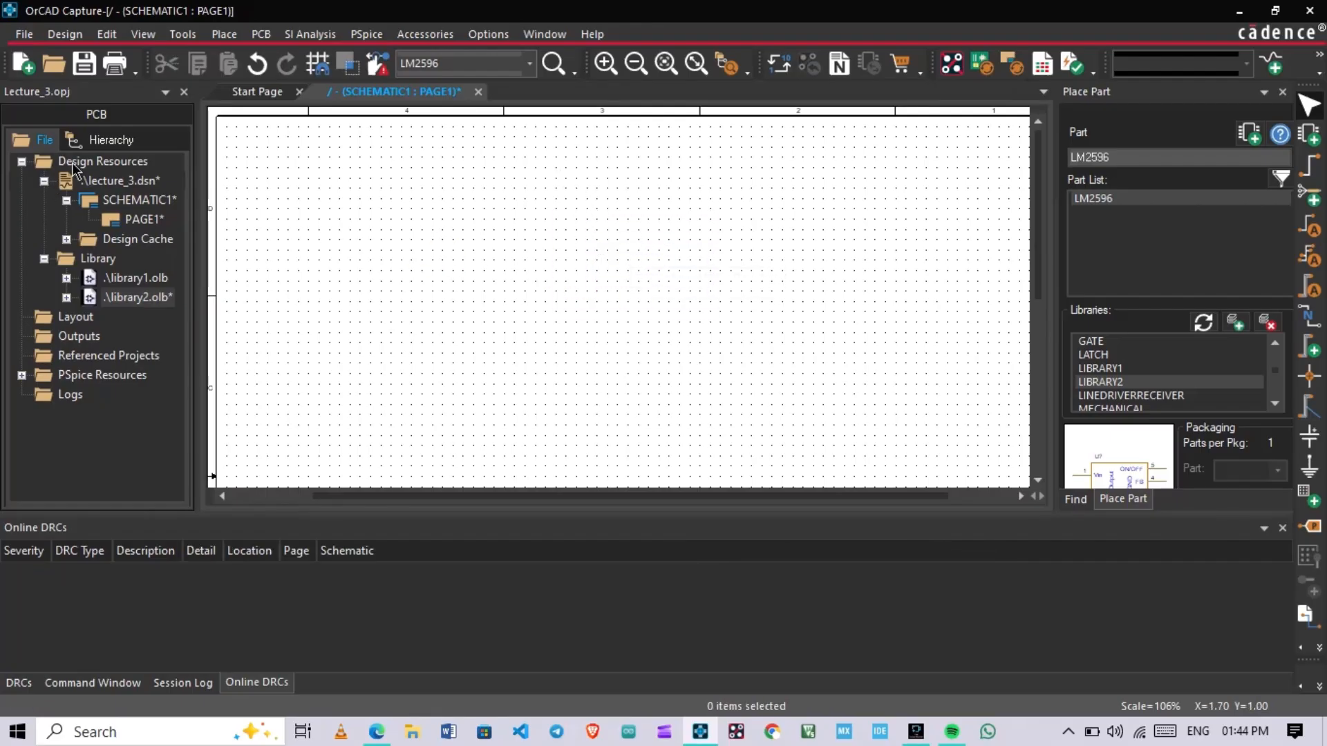
Create a new library in the Lecture_3 project and start a new part in it
click(24, 34)
mouse_move(104, 57)
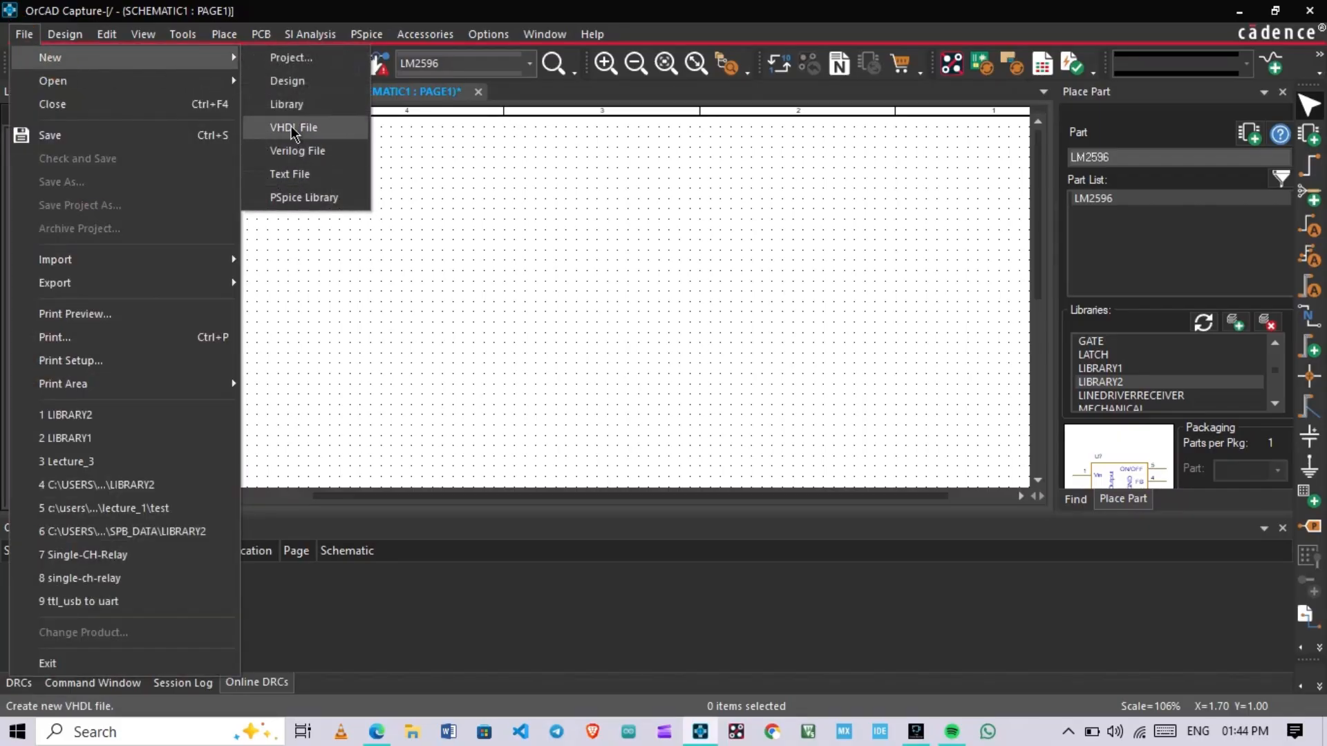
click(286, 104)
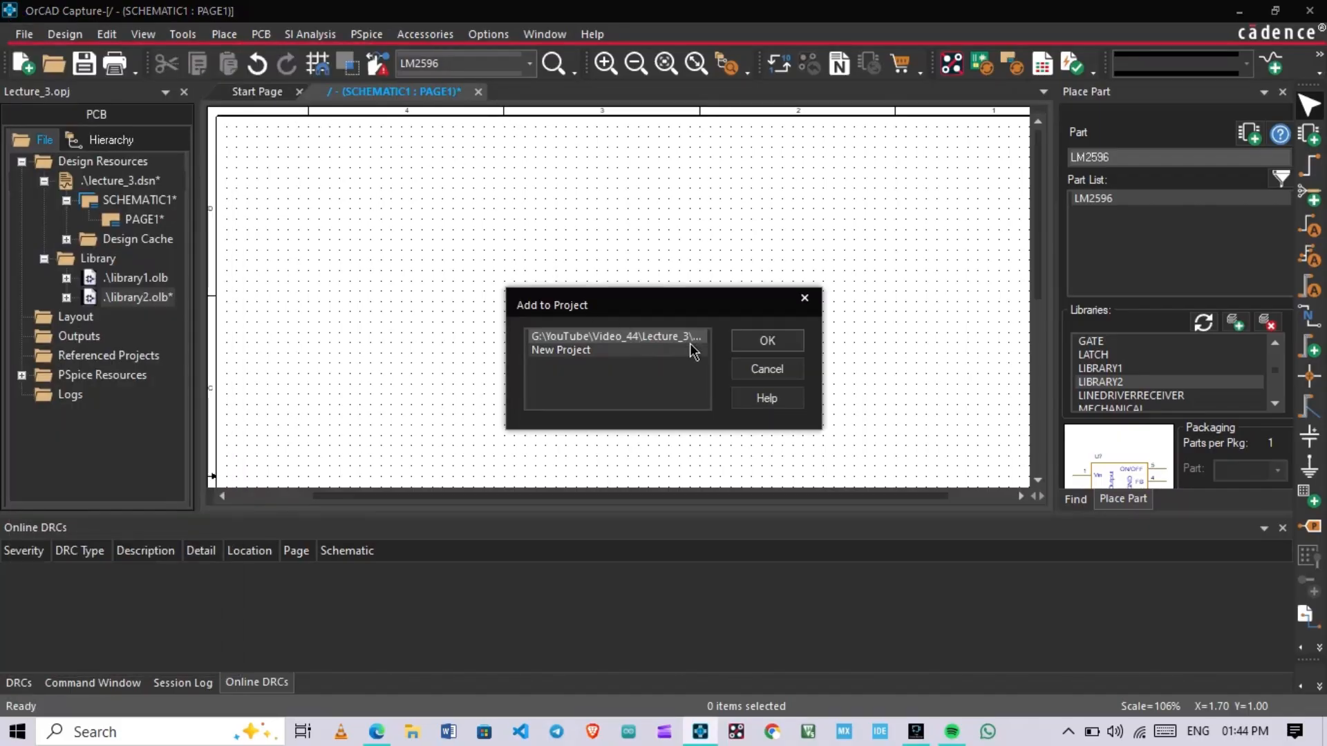
click(755, 339)
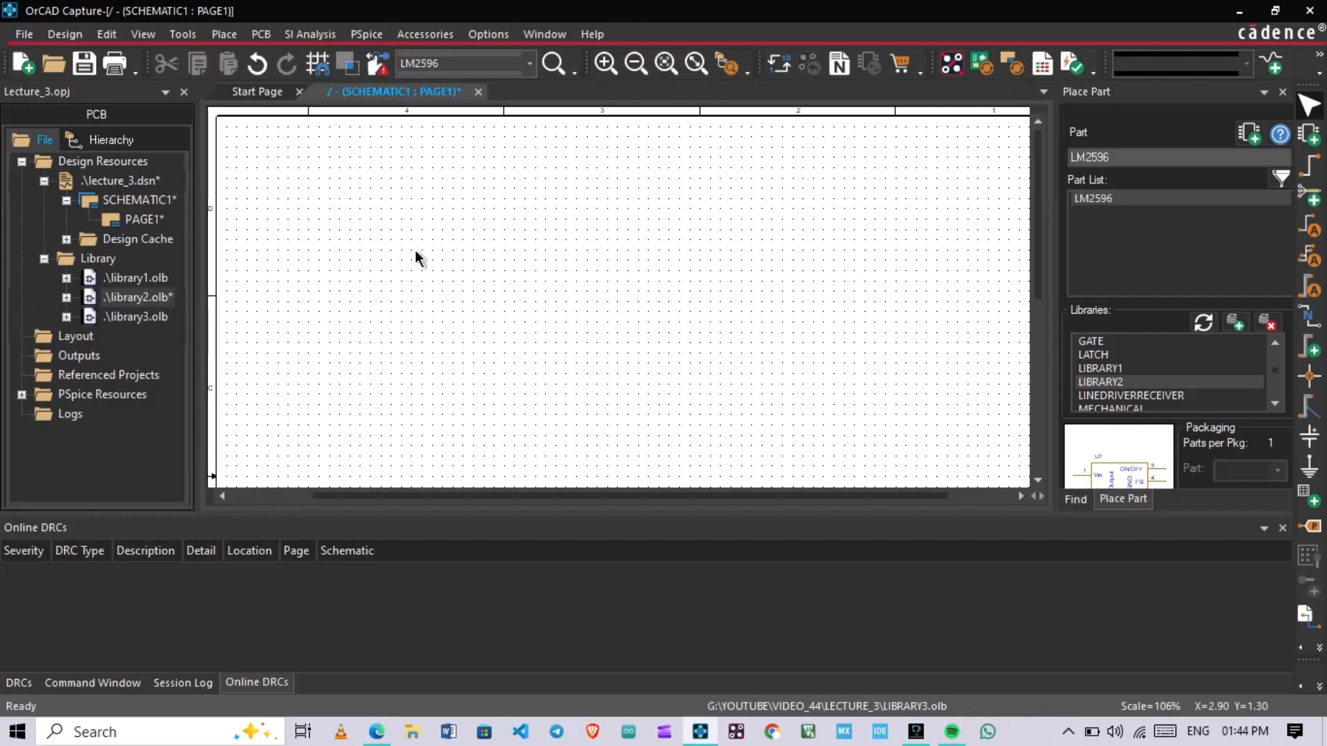
right_click(164, 321)
click(326, 331)
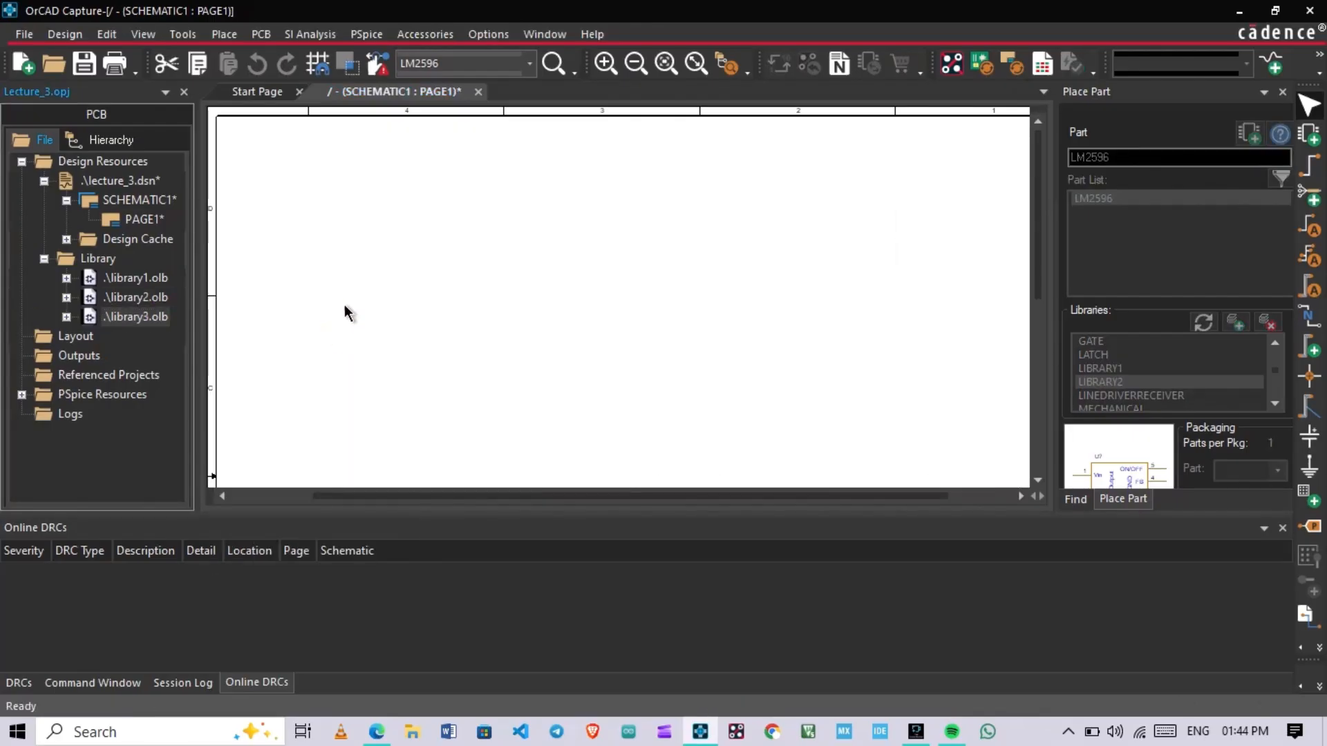
Switch to Edge, bring up the CH340DS1.pdf datasheet and read the chip title on its first page
key(alt+Tab)
key(alt+Tab)
key(alt+Tab)
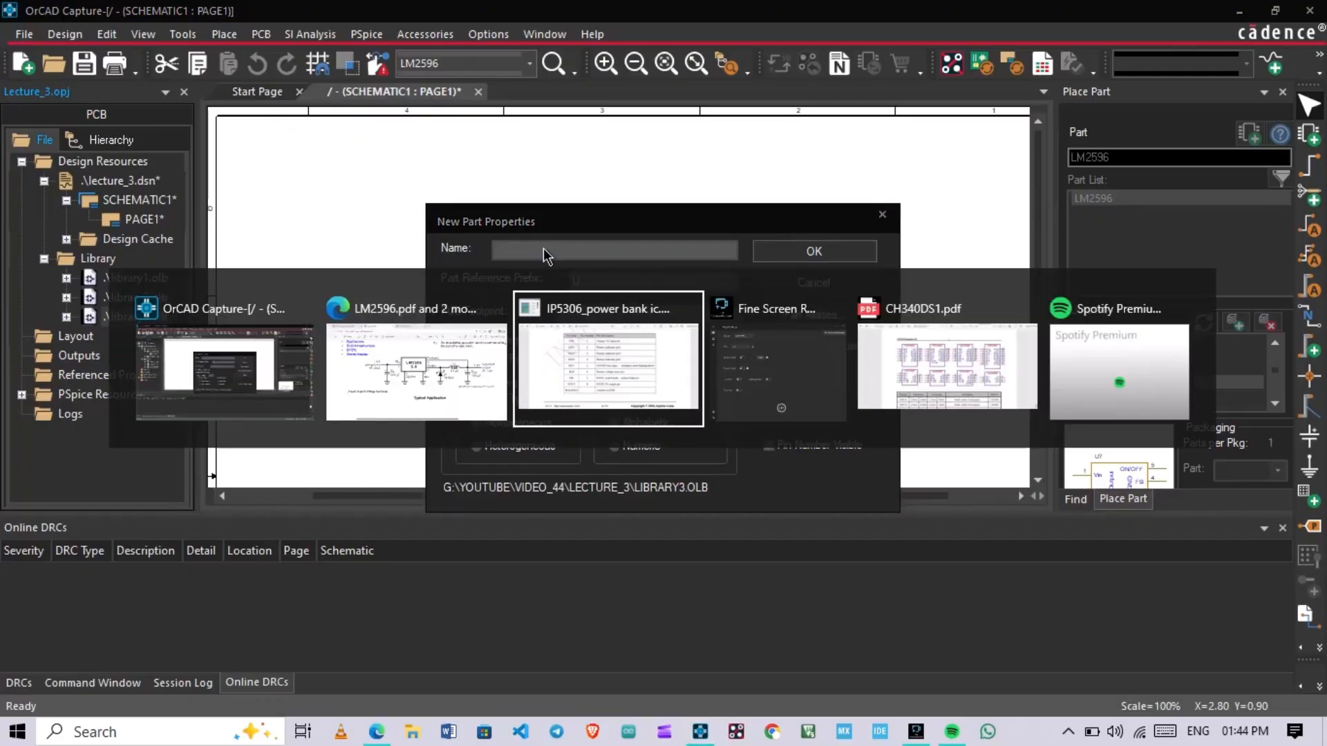
click(442, 343)
click(596, 17)
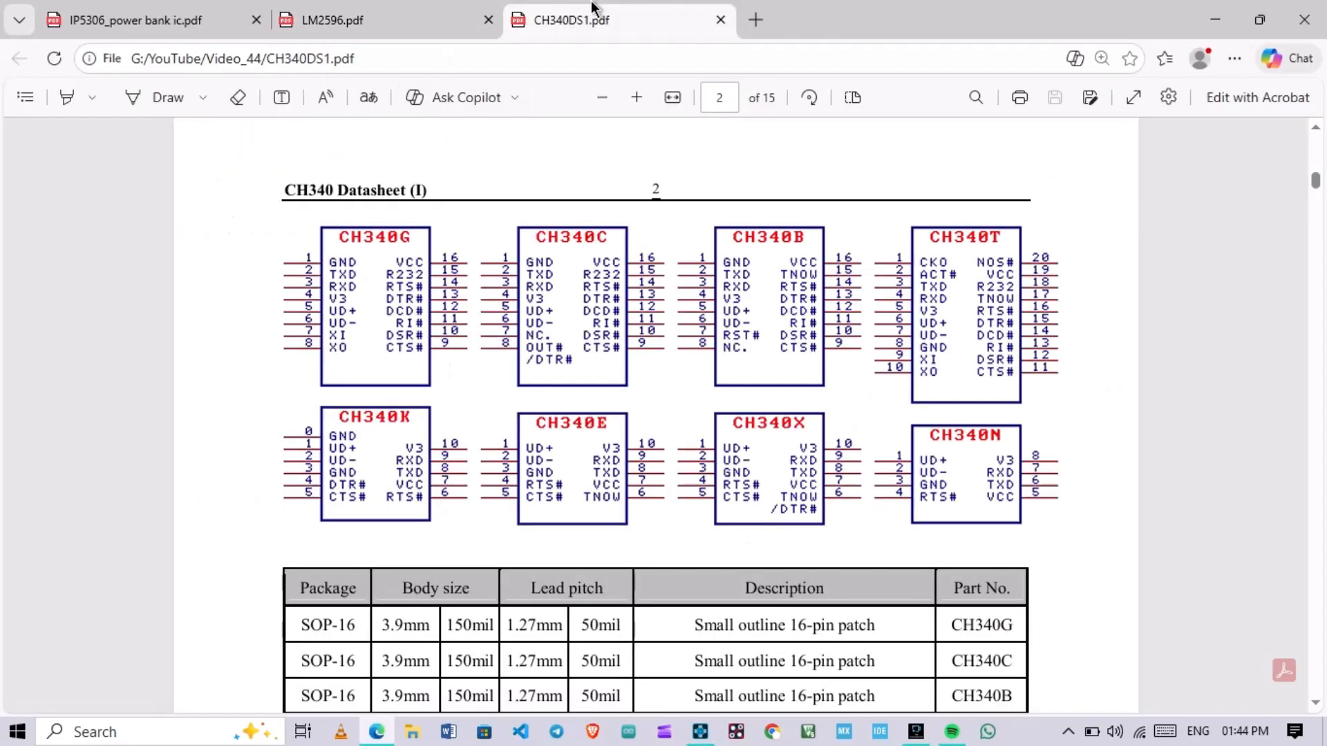
scroll(509, 370, down, 2)
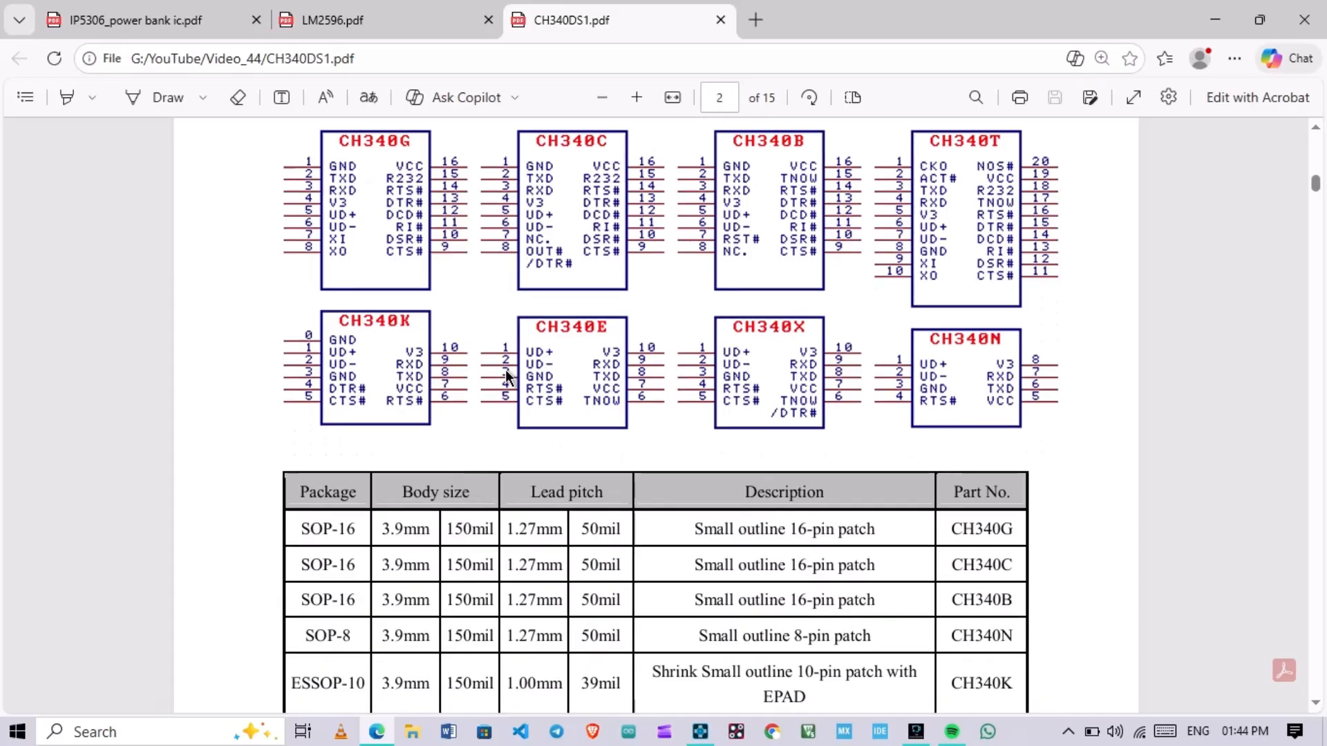
scroll(536, 385, up, 10)
scroll(546, 369, up, 6)
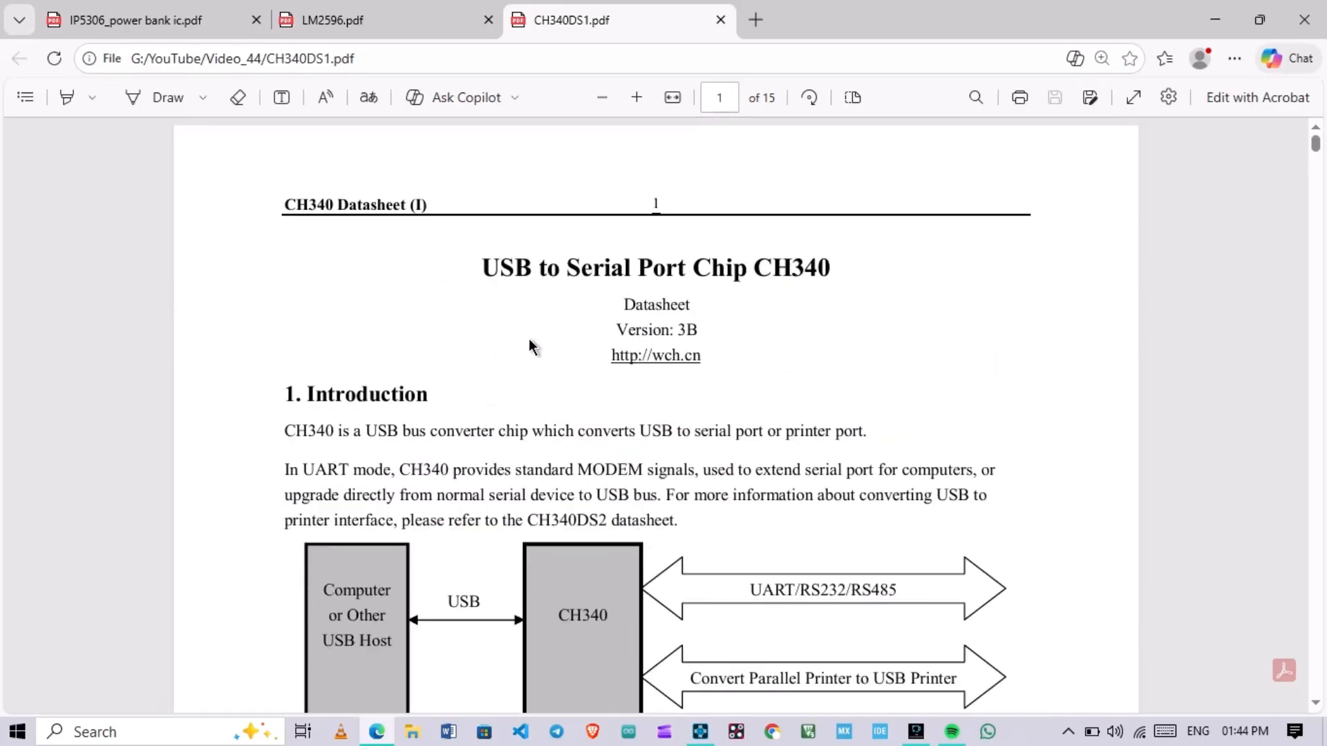
drag(484, 268, 842, 264)
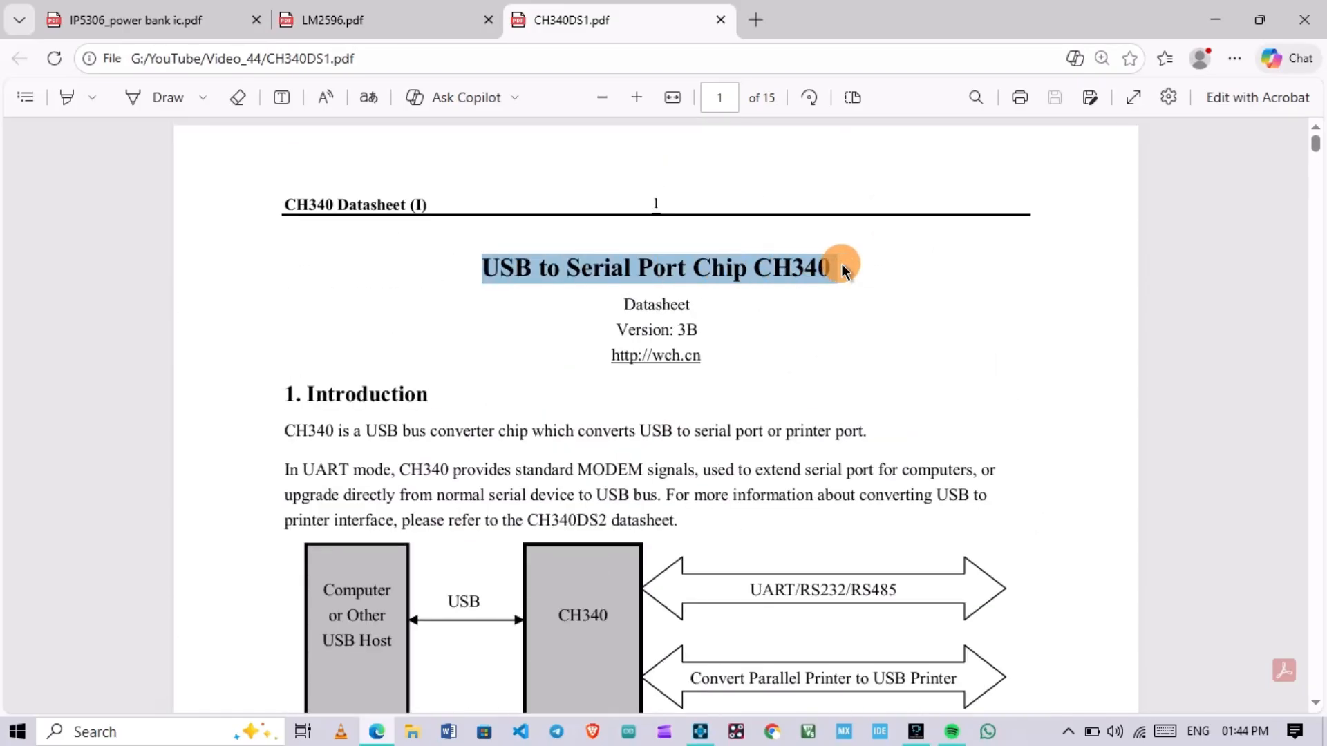
click(872, 324)
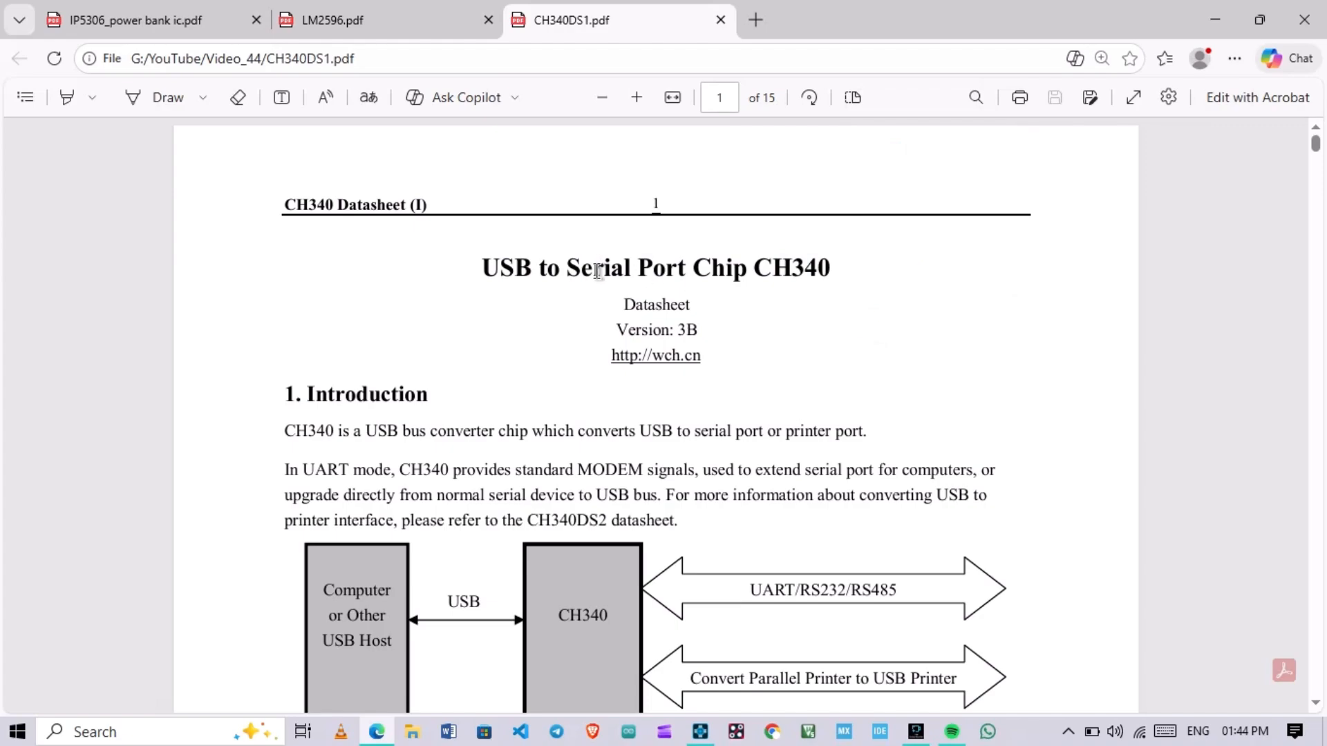
drag(597, 270, 841, 266)
click(851, 352)
Examine the CH340 features and package diagrams in the datasheet, focusing on the CH340K pinout
scroll(715, 341, down, 5)
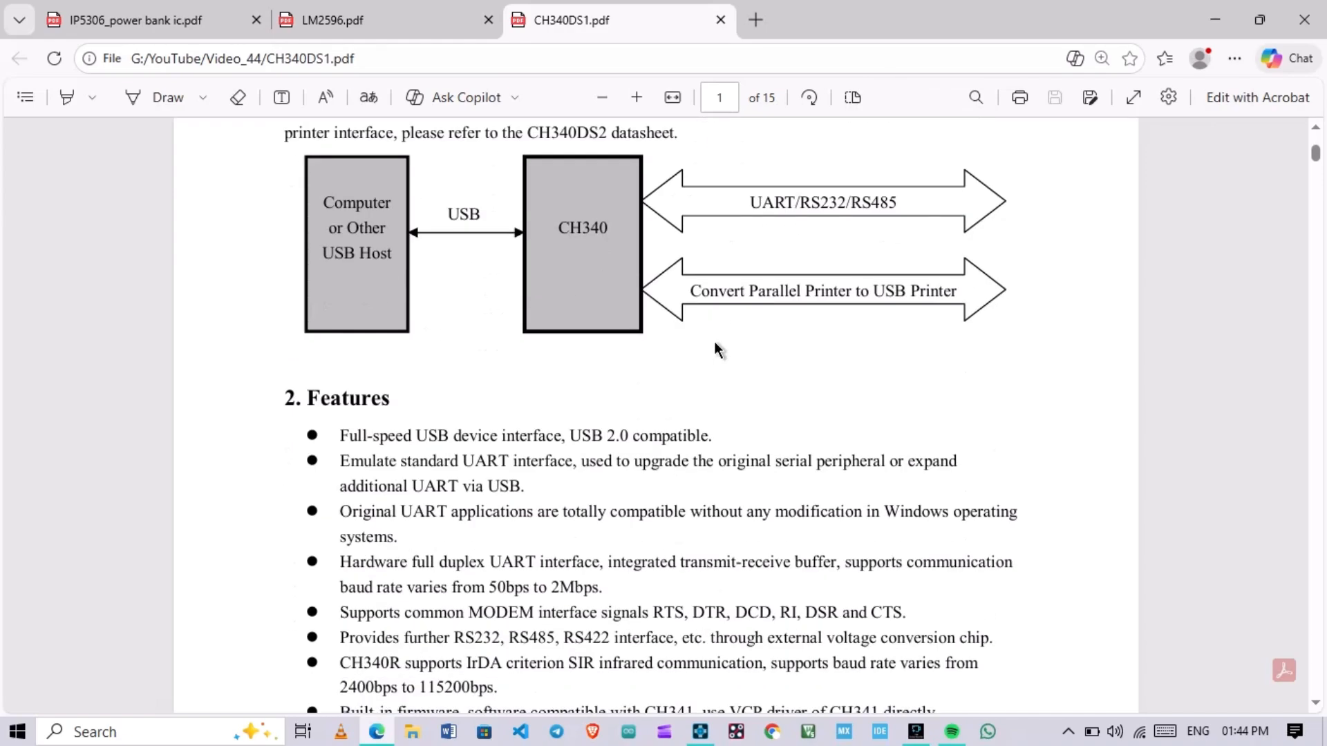
scroll(715, 342, down, 4)
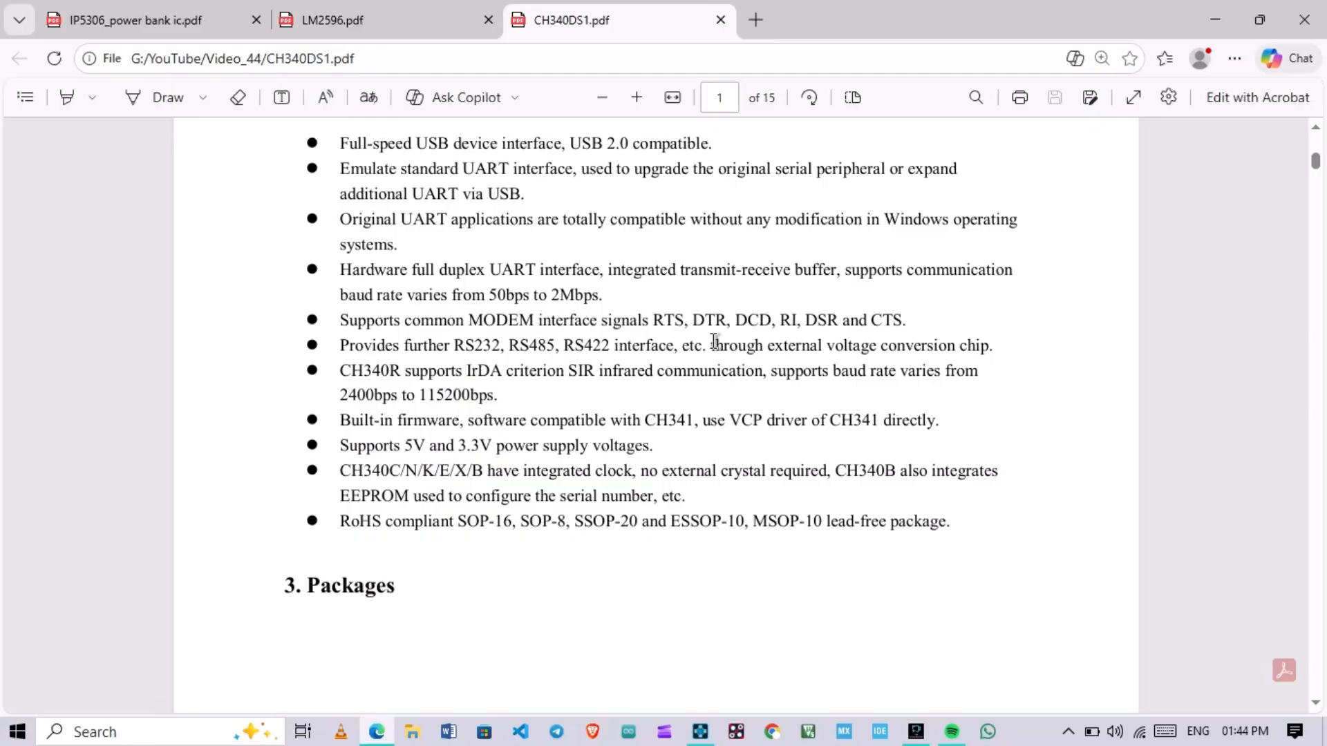
scroll(710, 339, down, 15)
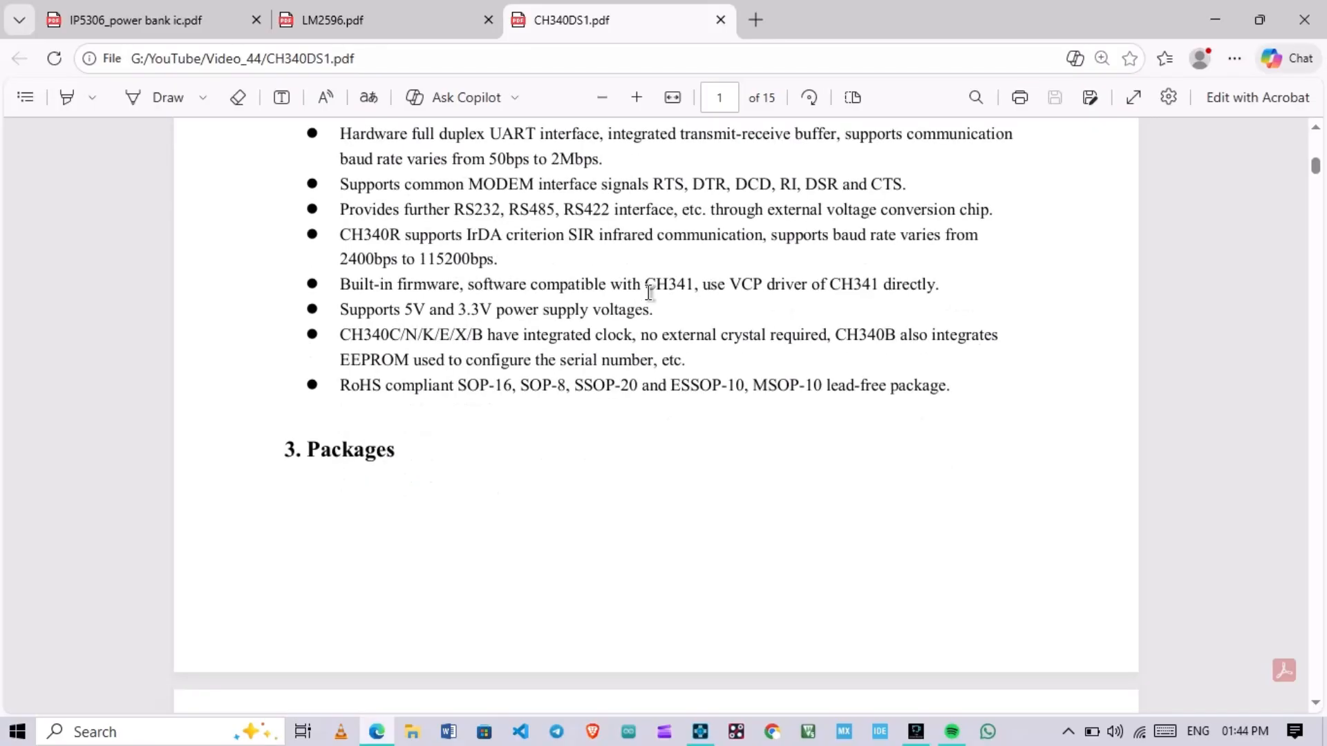
scroll(649, 343, up, 5)
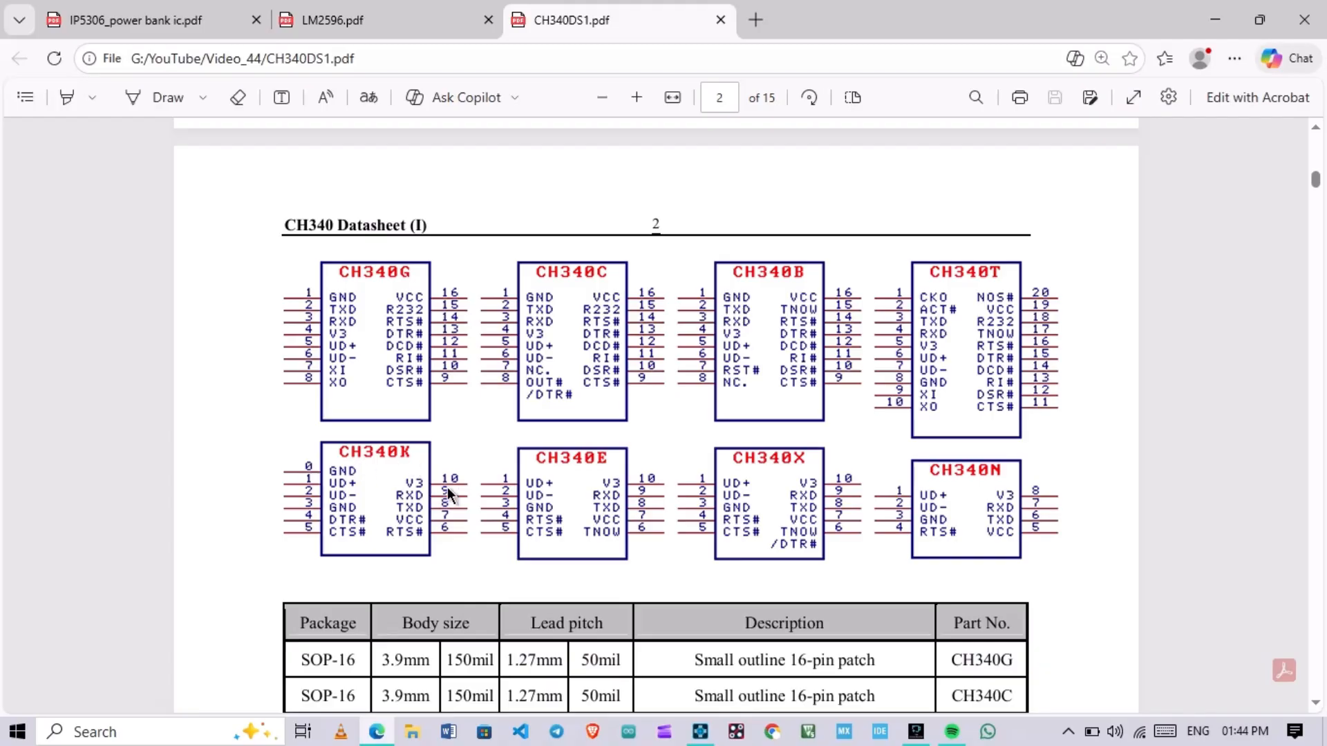
scroll(421, 488, down, 3)
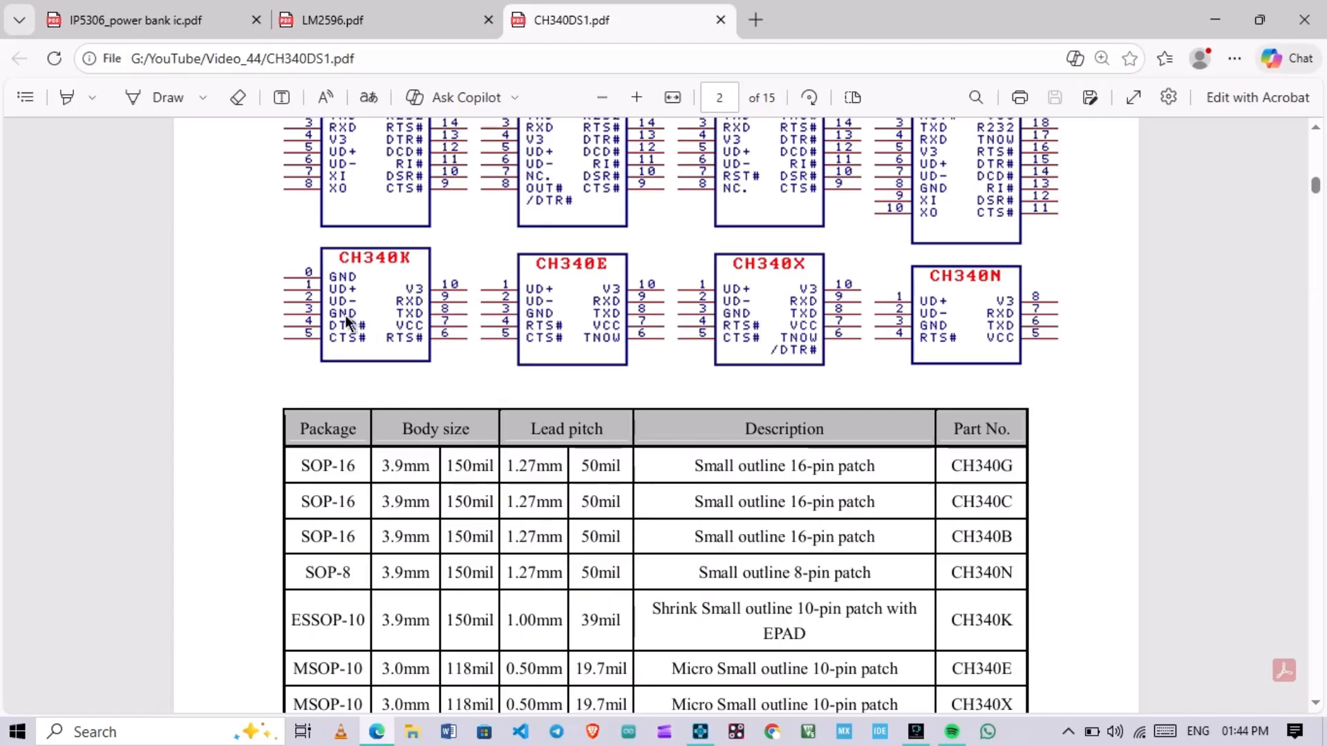
ctrl+scroll(346, 315, up, 1)
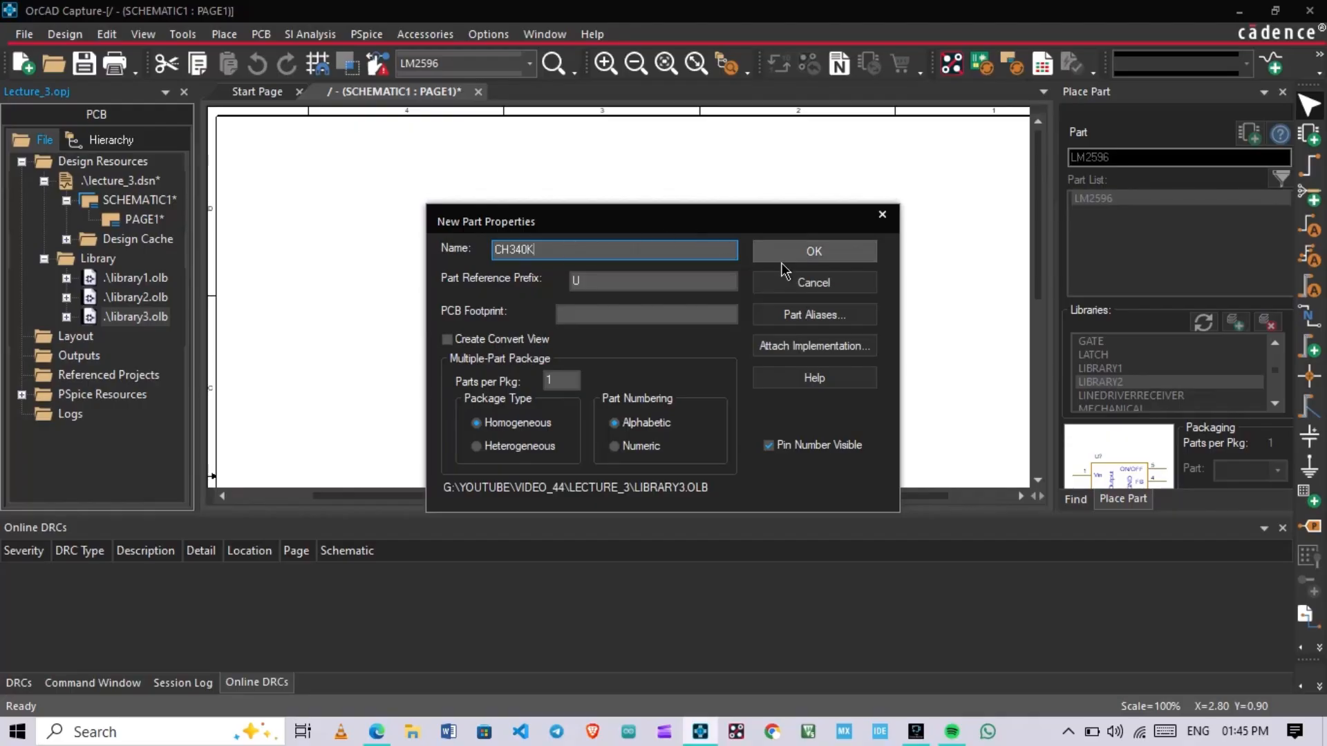
Switch back to OrCAD Capture and create the new part with the name CH340K
click(815, 255)
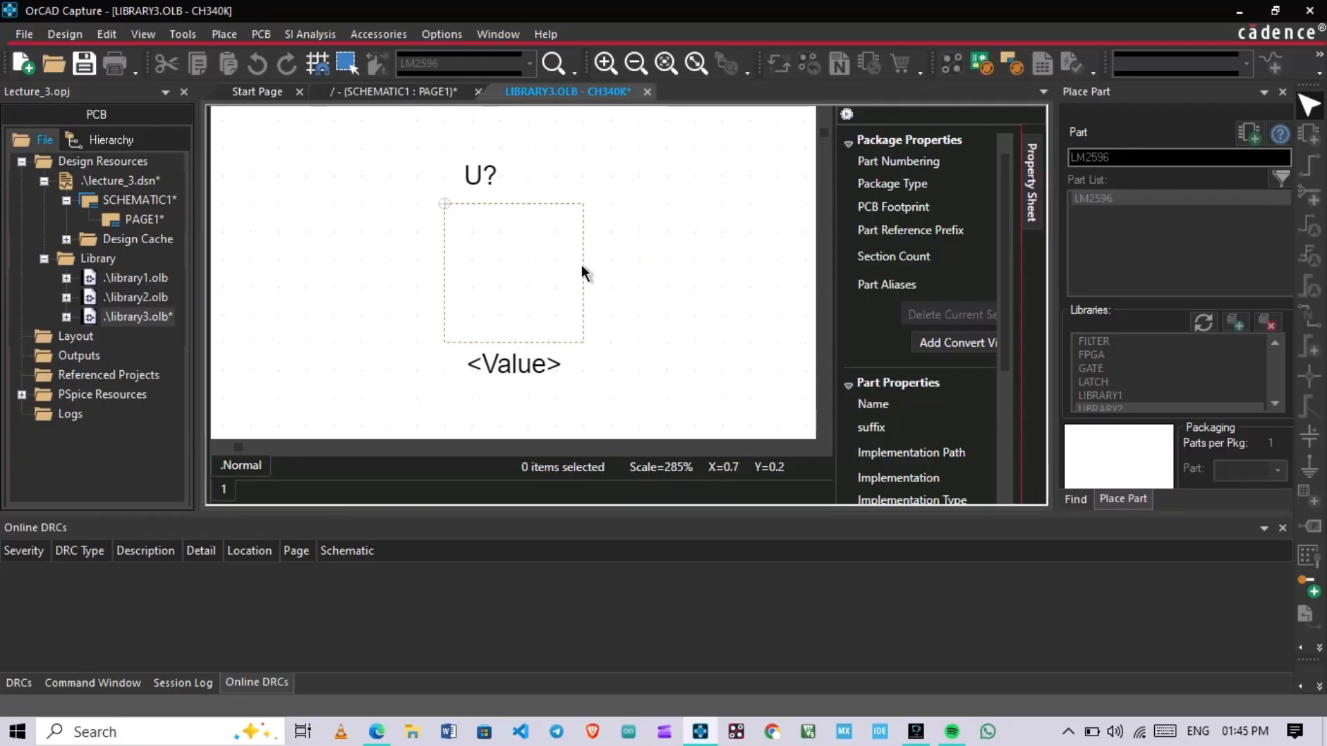
Extend the CH340K part outline two grid units down and two to the right, and collapse the Property Sheet
key(alt+Tab)
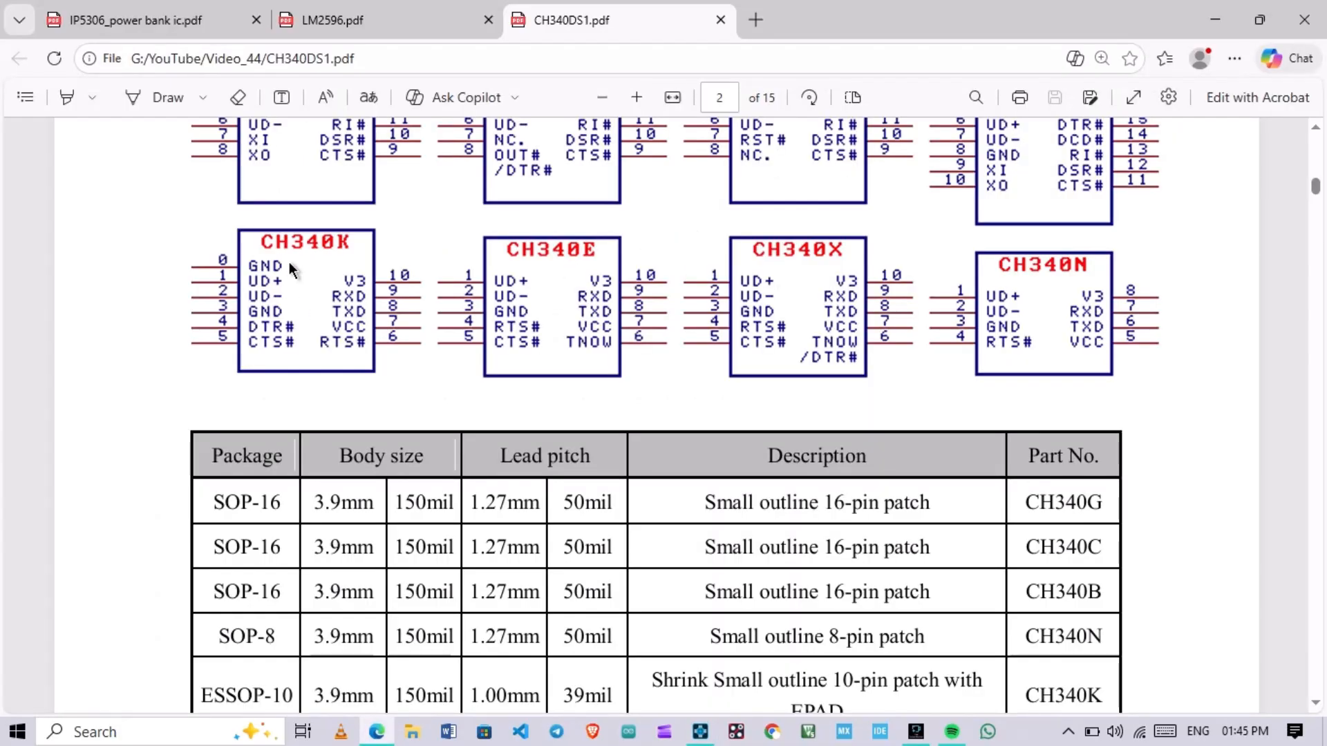
key(alt+Tab)
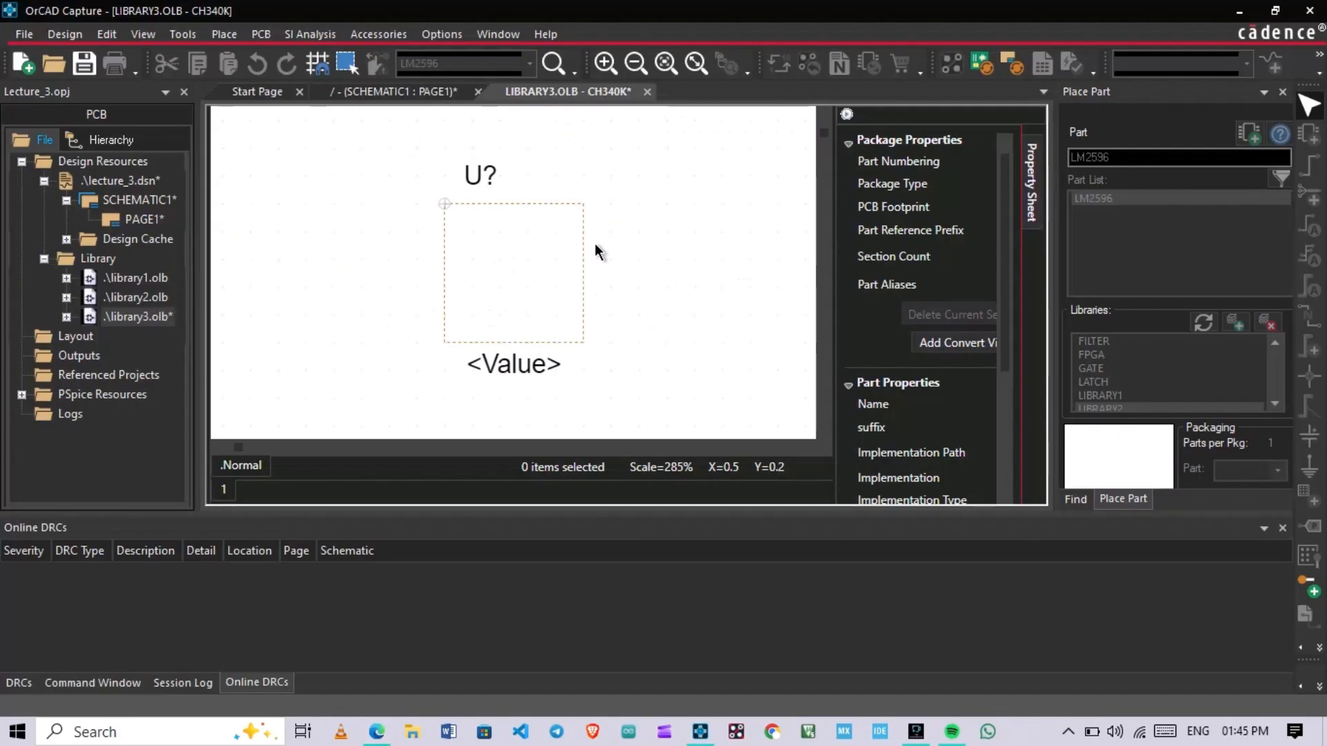
click(444, 341)
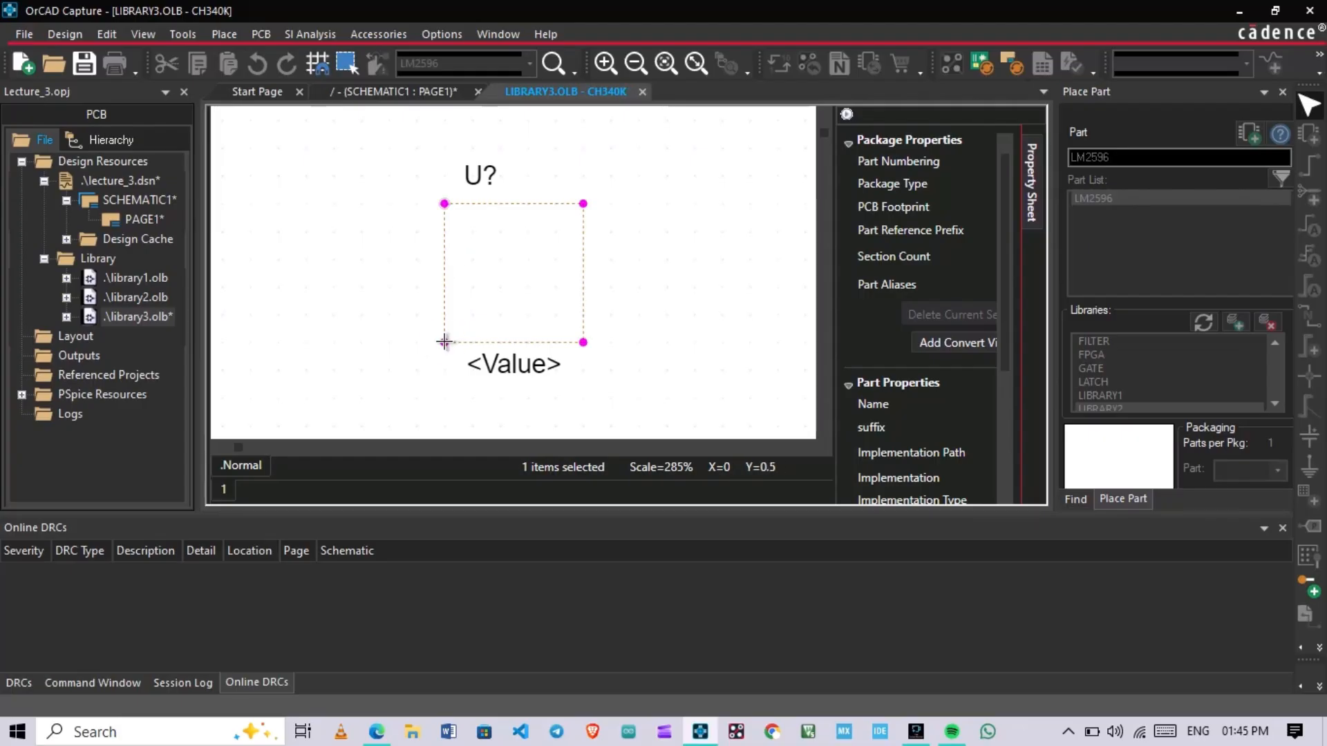
drag(444, 341, 445, 397)
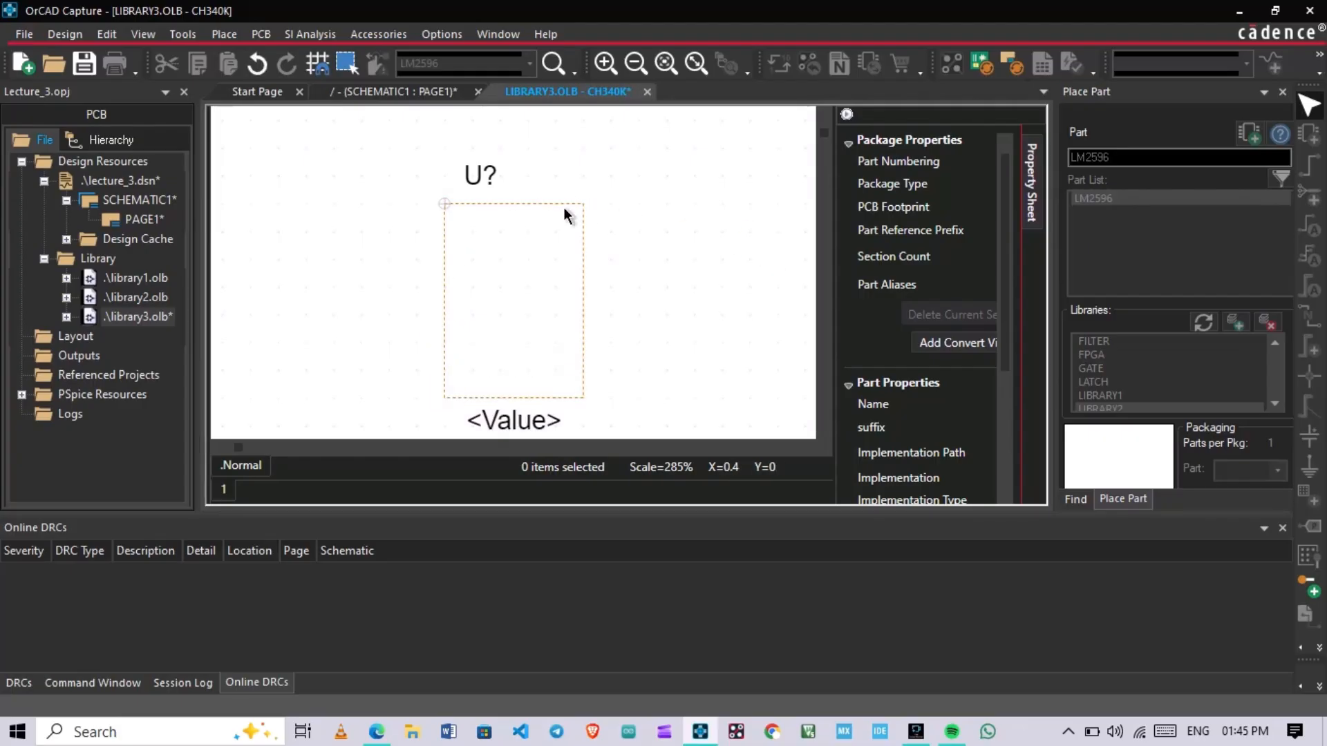
click(583, 205)
drag(583, 205, 638, 204)
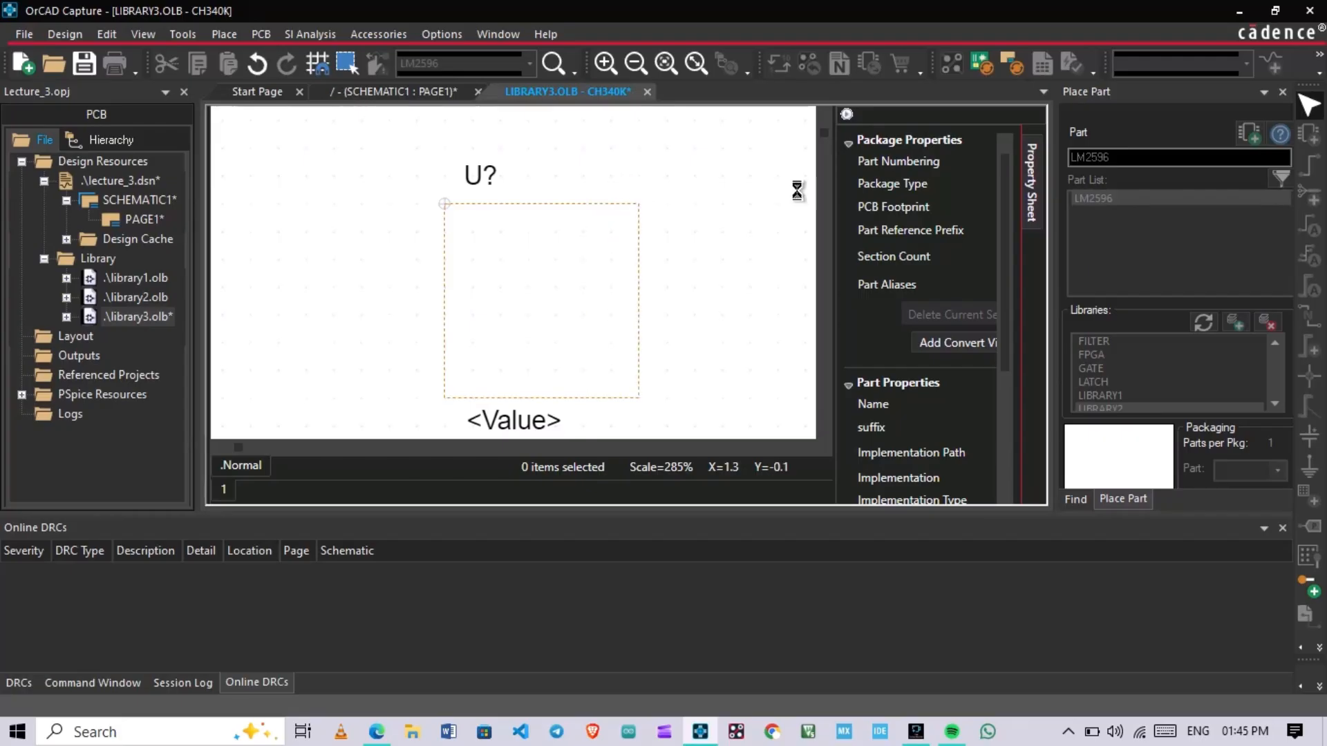
click(846, 113)
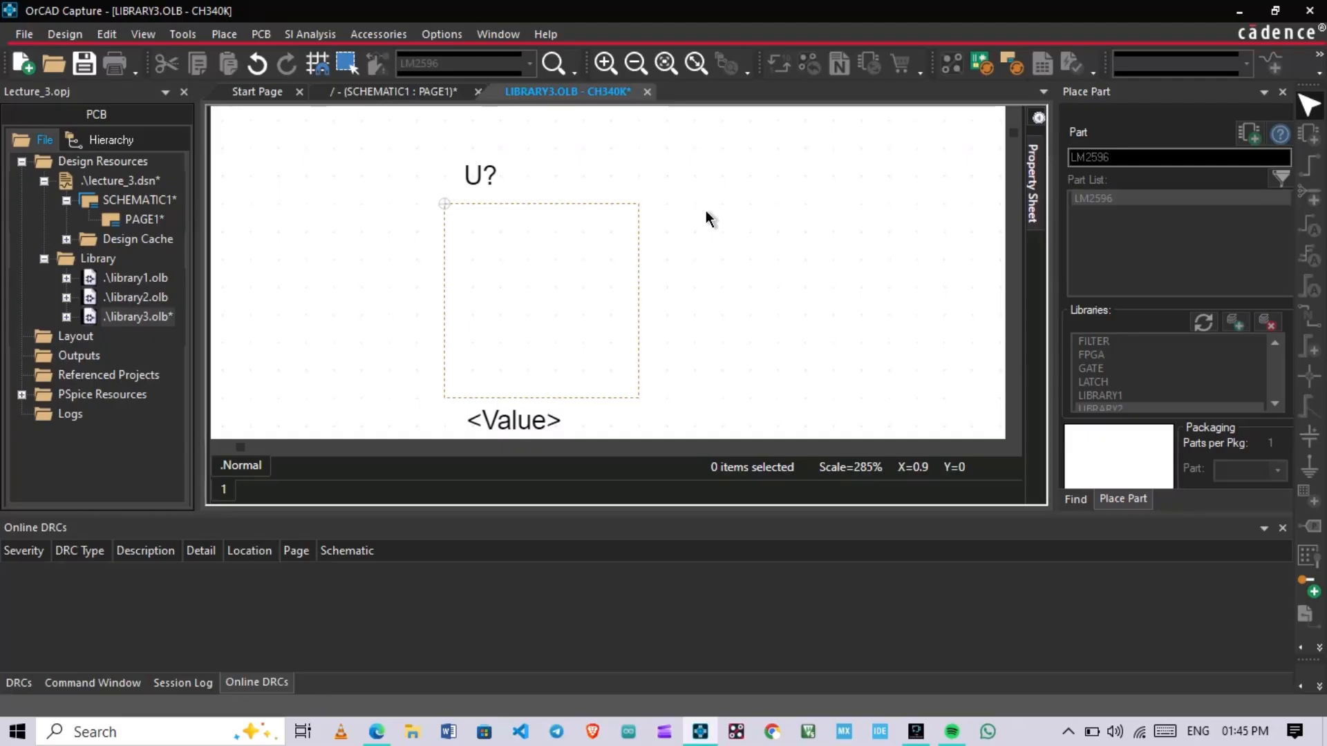
scroll(702, 210, down, 1)
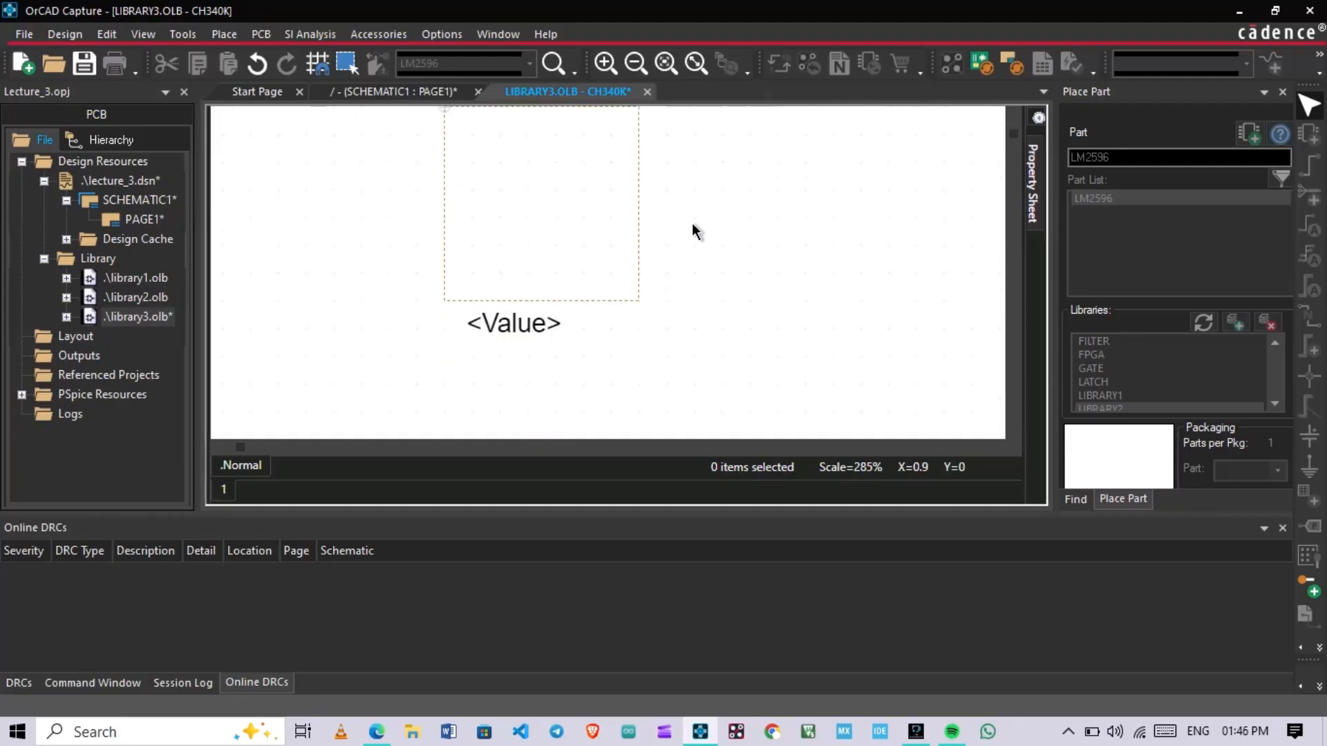
Switch to Edge and examine the CH340K pinout, package table and pin description tables in the CH340DS1.pdf datasheet
key(alt+Tab)
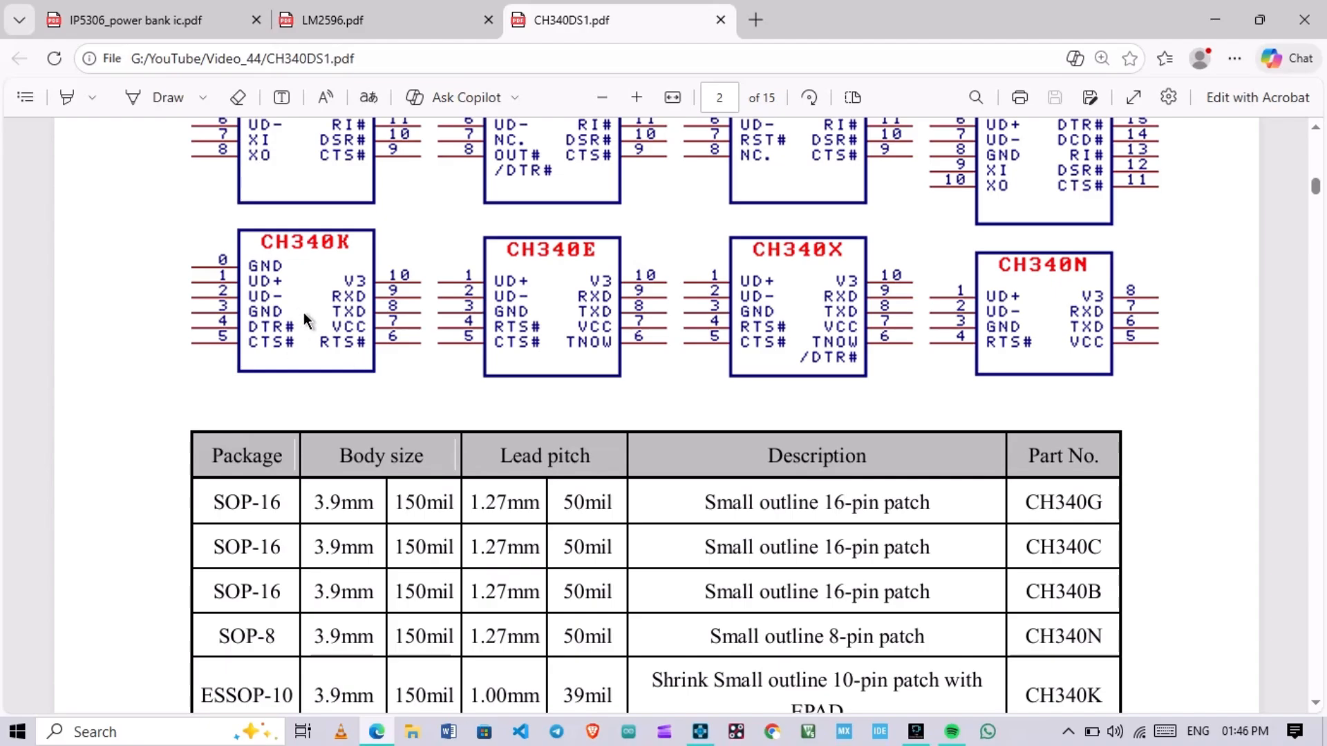
scroll(306, 322, down, 10)
scroll(441, 301, up, 5)
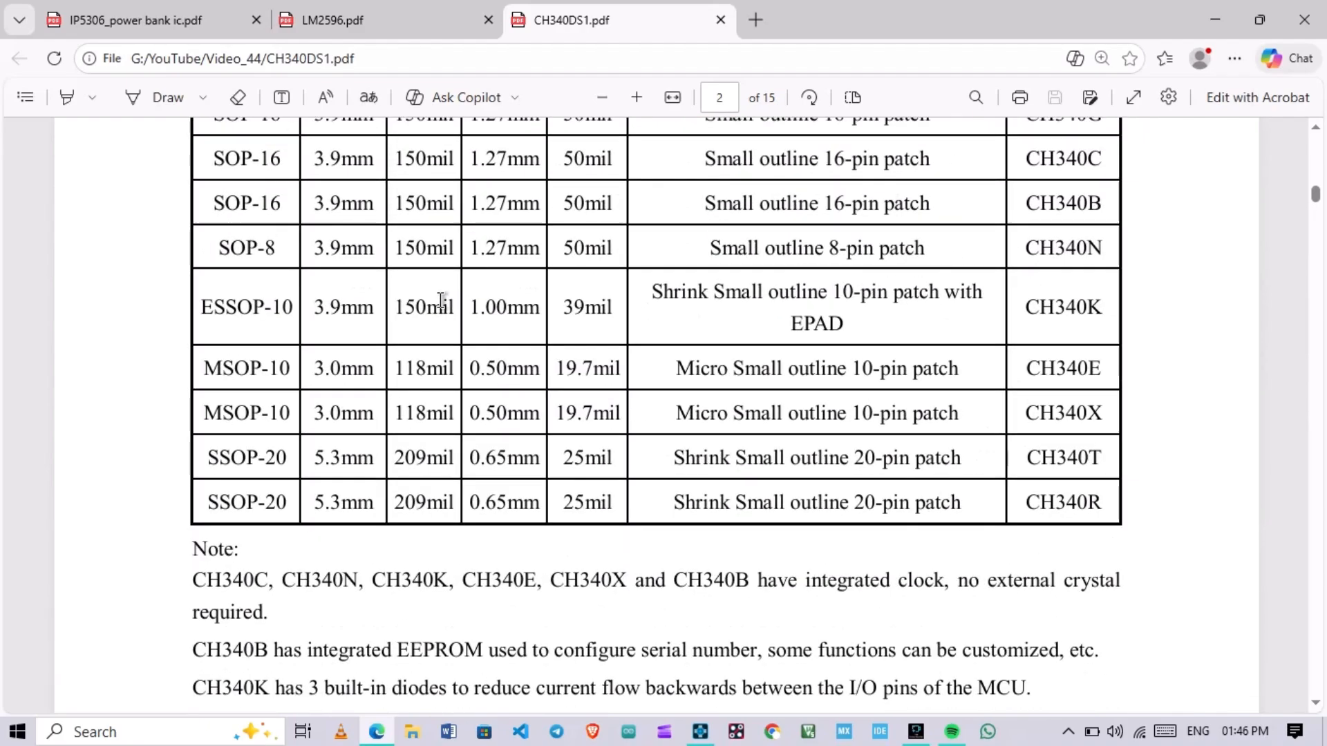
scroll(441, 301, up, 11)
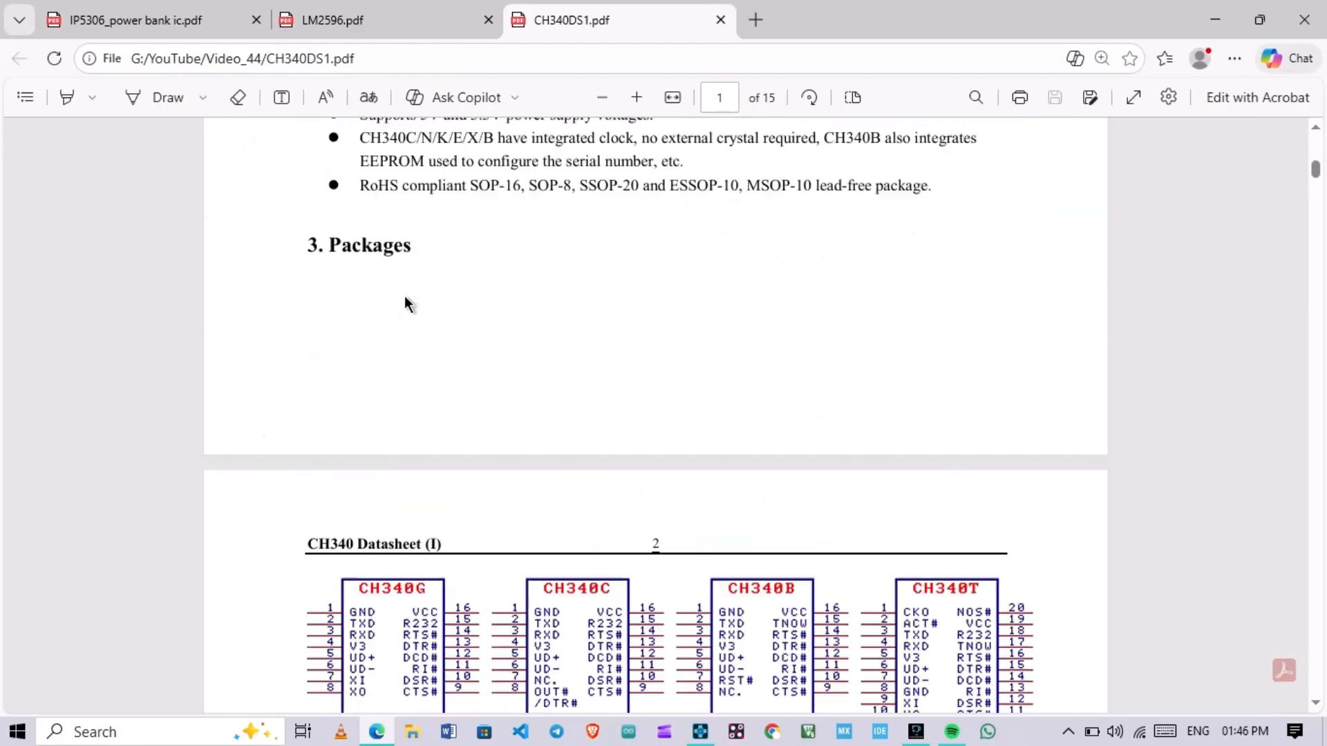
scroll(404, 296, up, 16)
scroll(402, 296, down, 20)
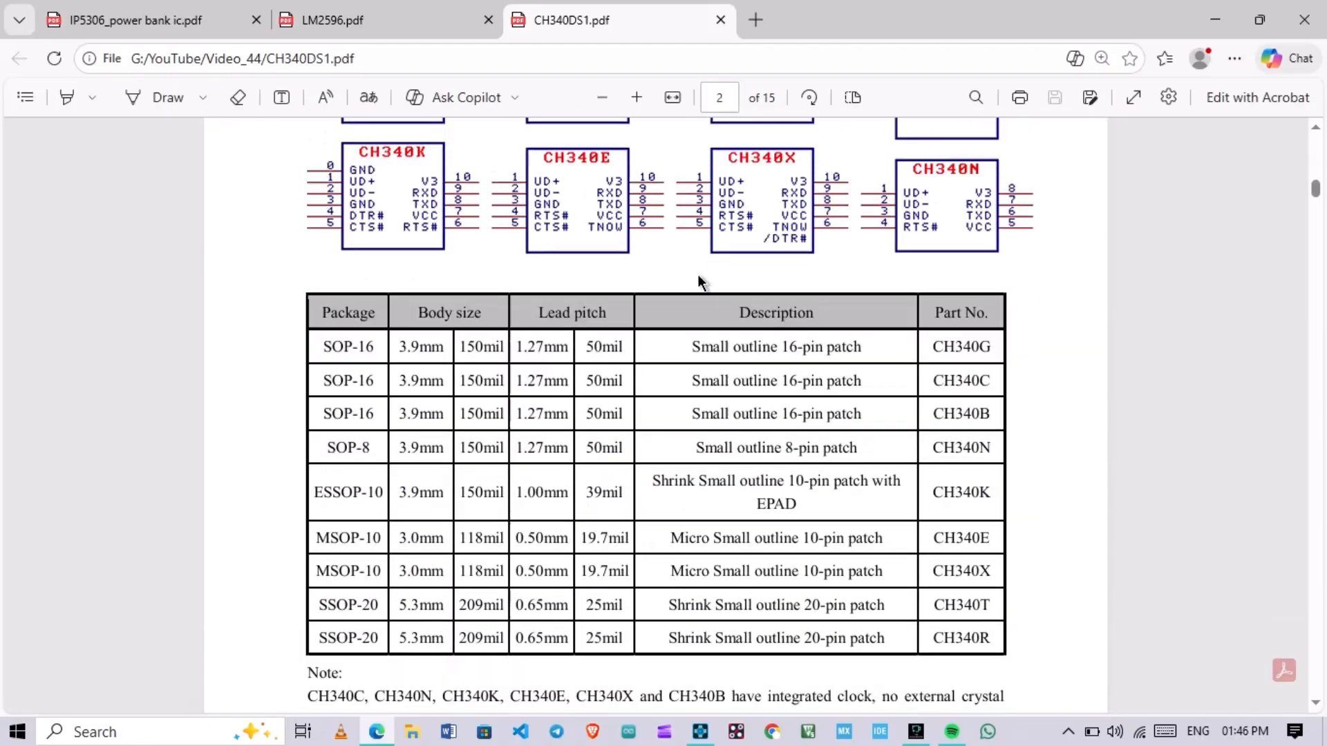
scroll(698, 275, down, 20)
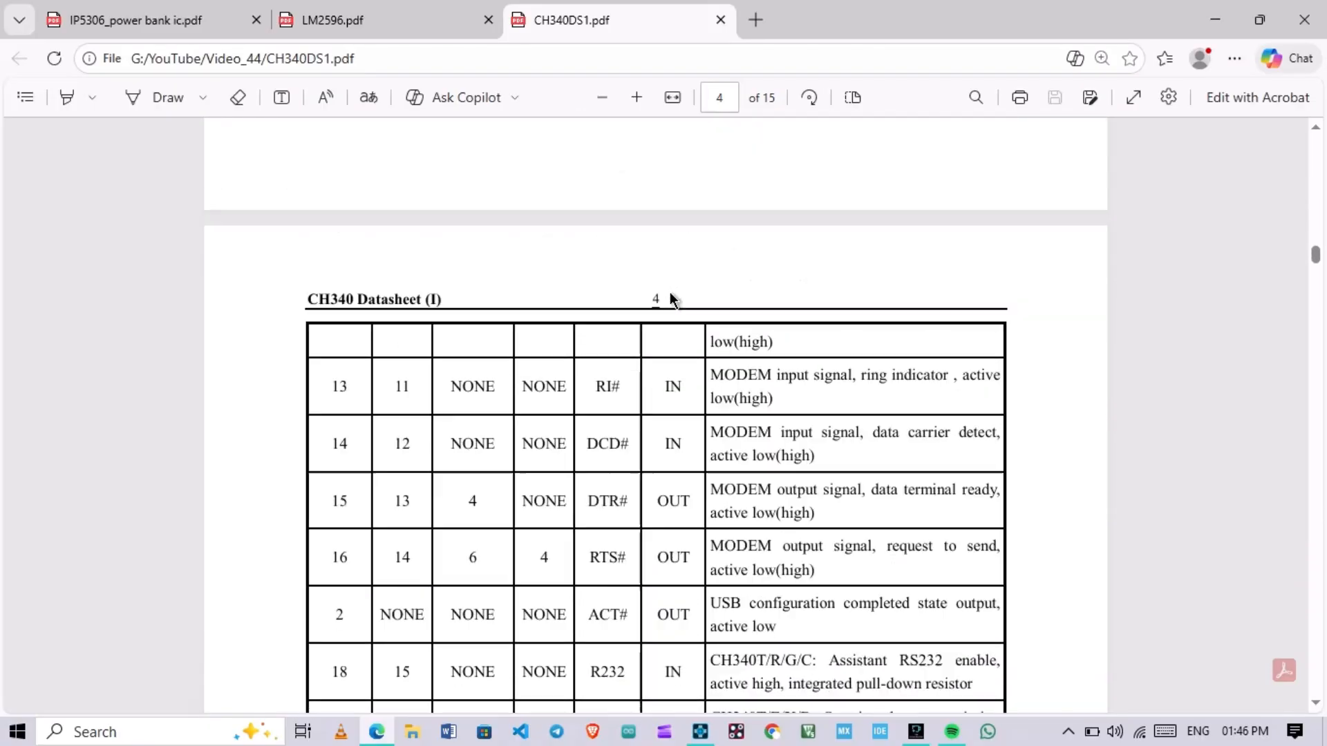
scroll(670, 293, down, 8)
scroll(670, 293, up, 12)
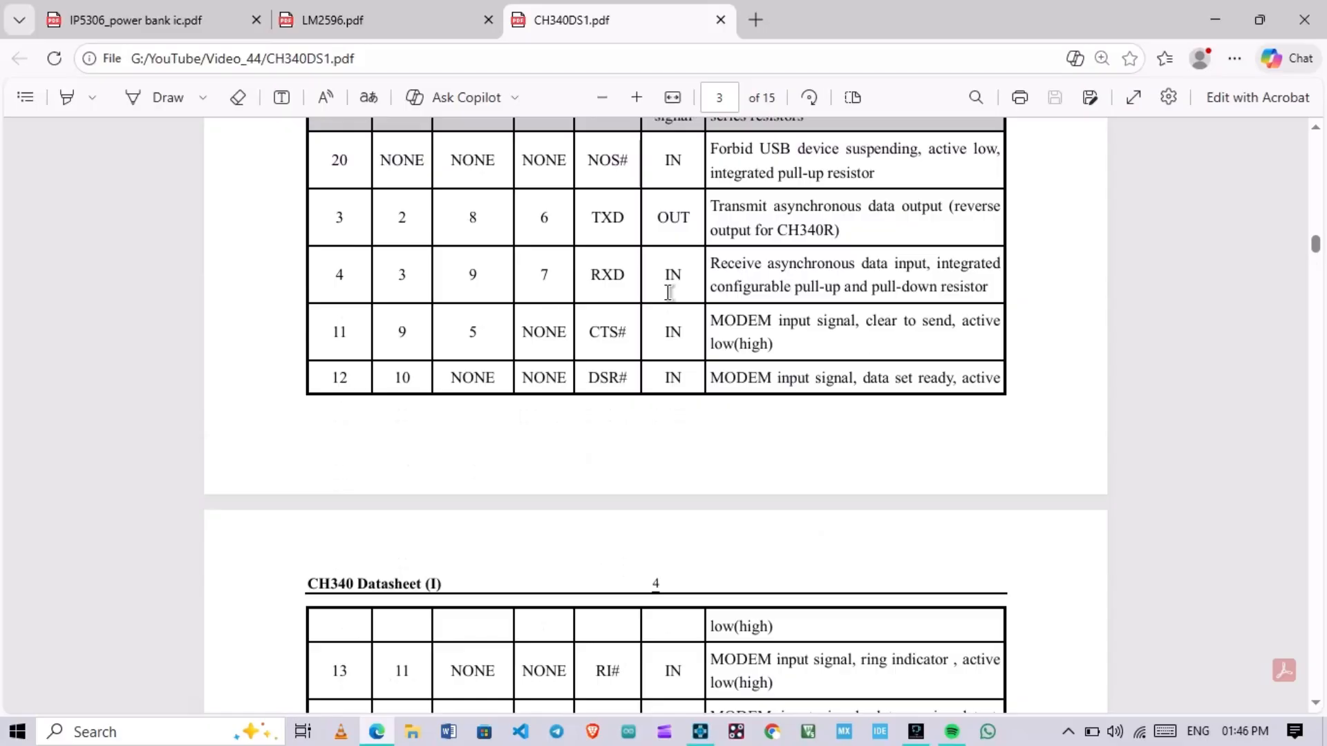
scroll(668, 293, up, 20)
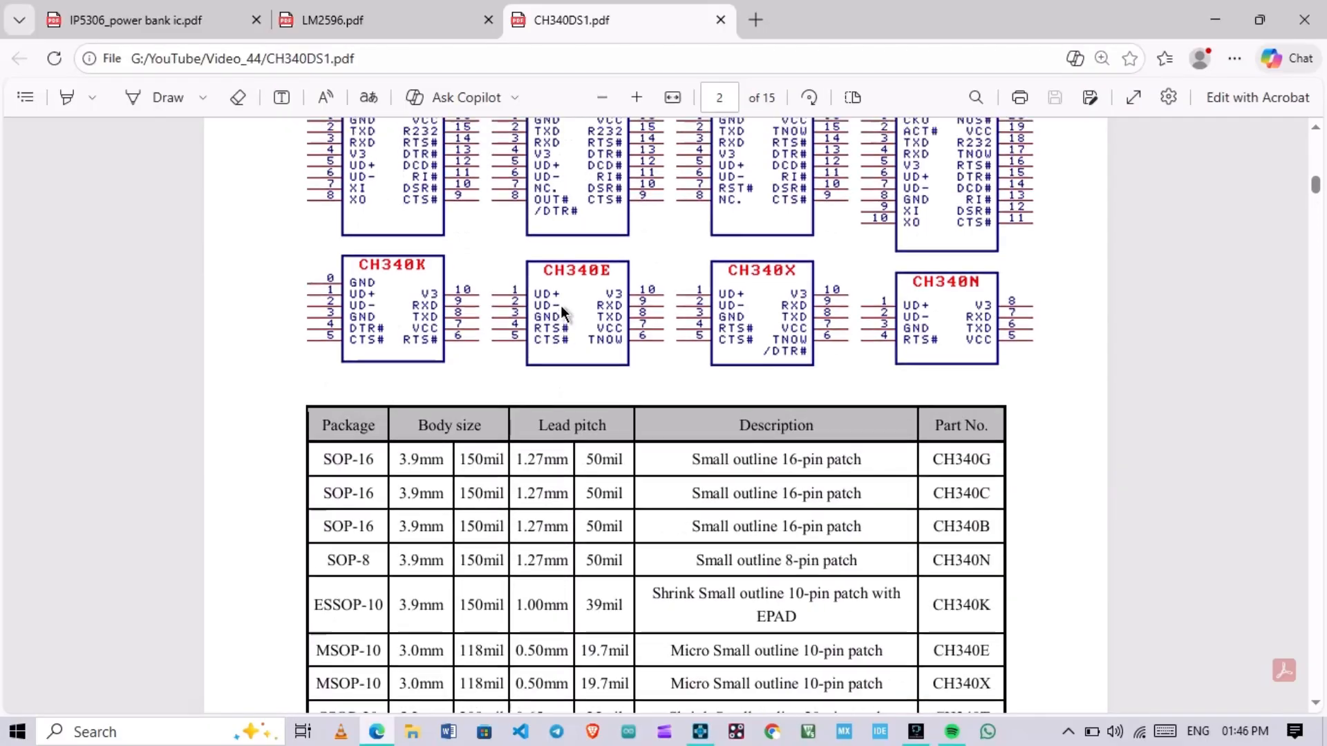
scroll(553, 307, up, 7)
scroll(554, 307, down, 7)
ctrl+scroll(380, 363, up, 2)
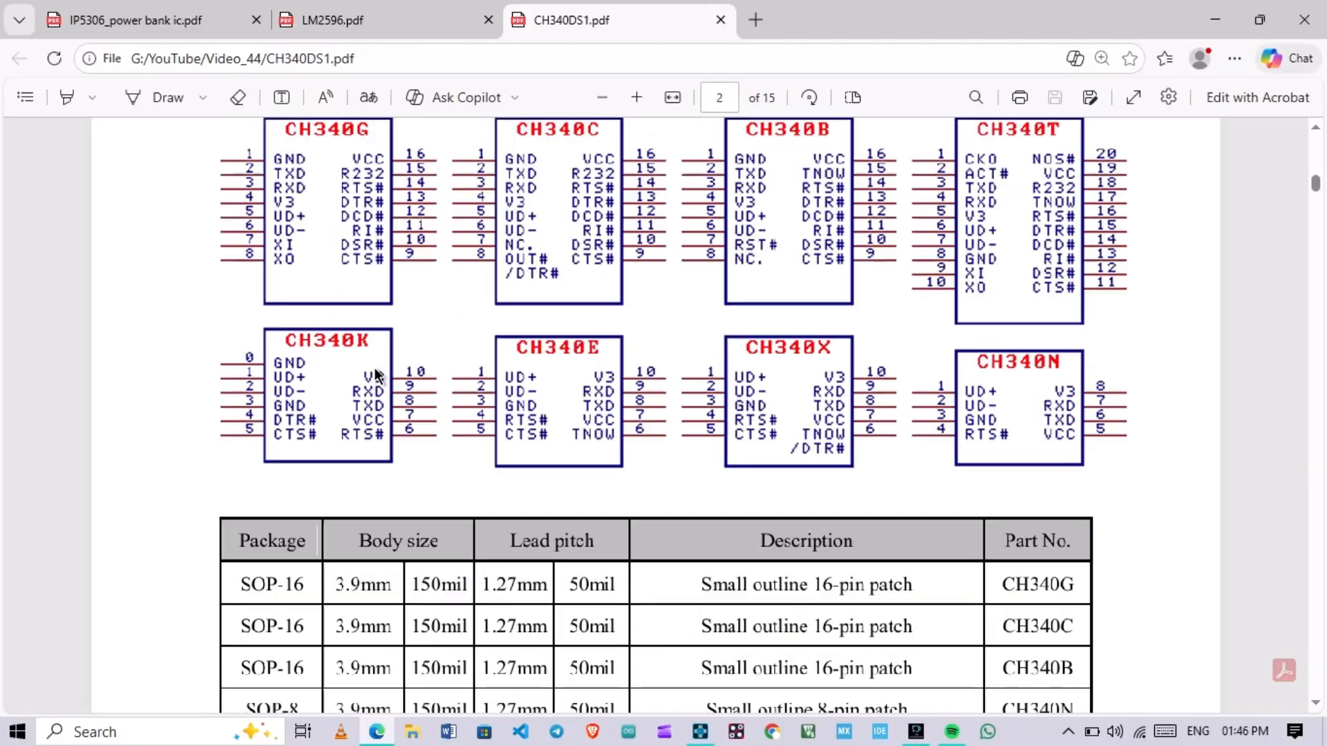
ctrl+scroll(234, 420, up, 1)
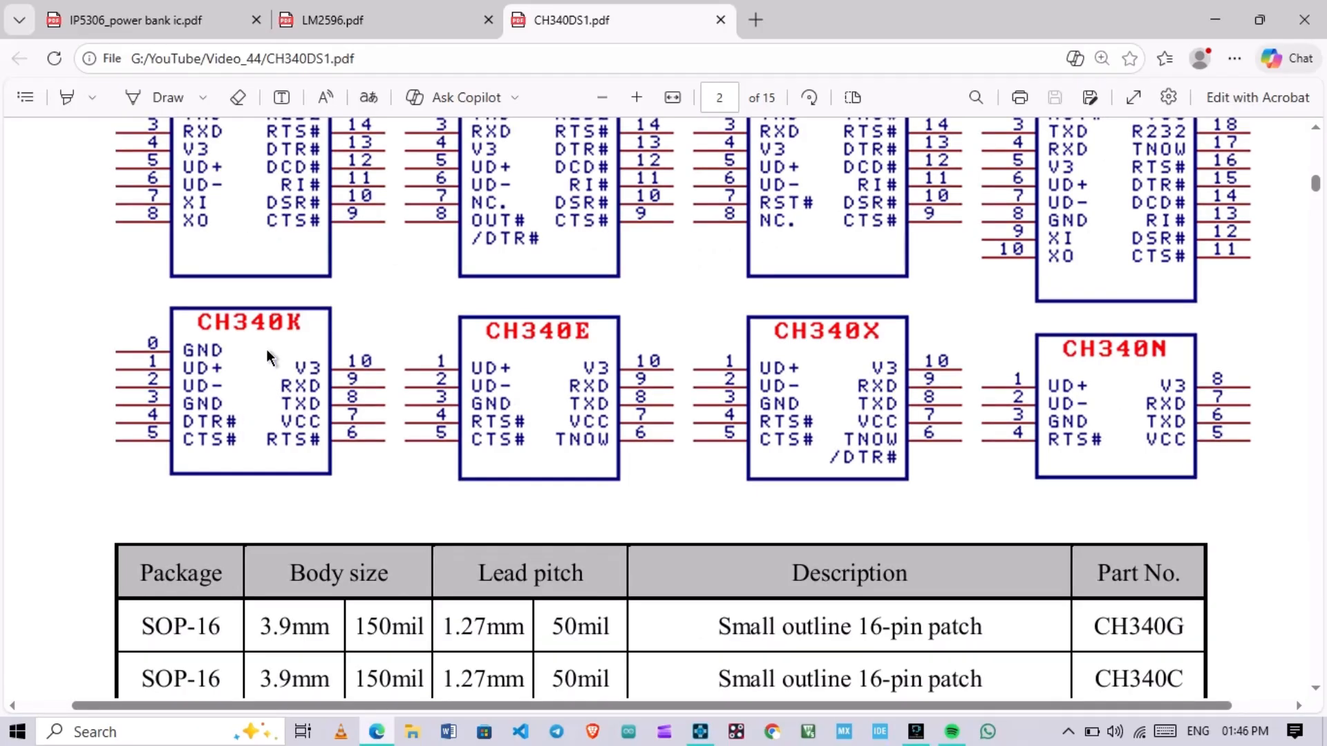
scroll(269, 346, down, 2)
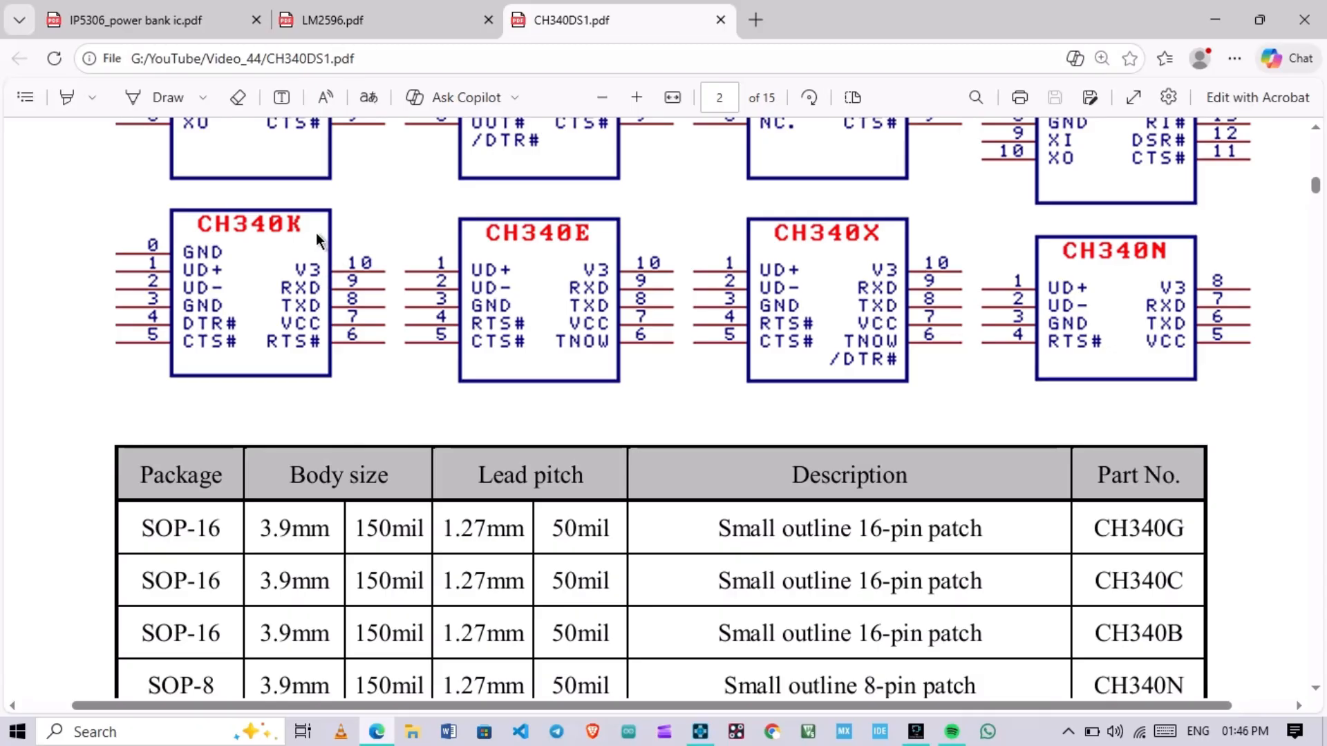
Switch back to OrCAD Capture and extend the CH340K part outline one grid unit down and one to the right
key(alt+Tab)
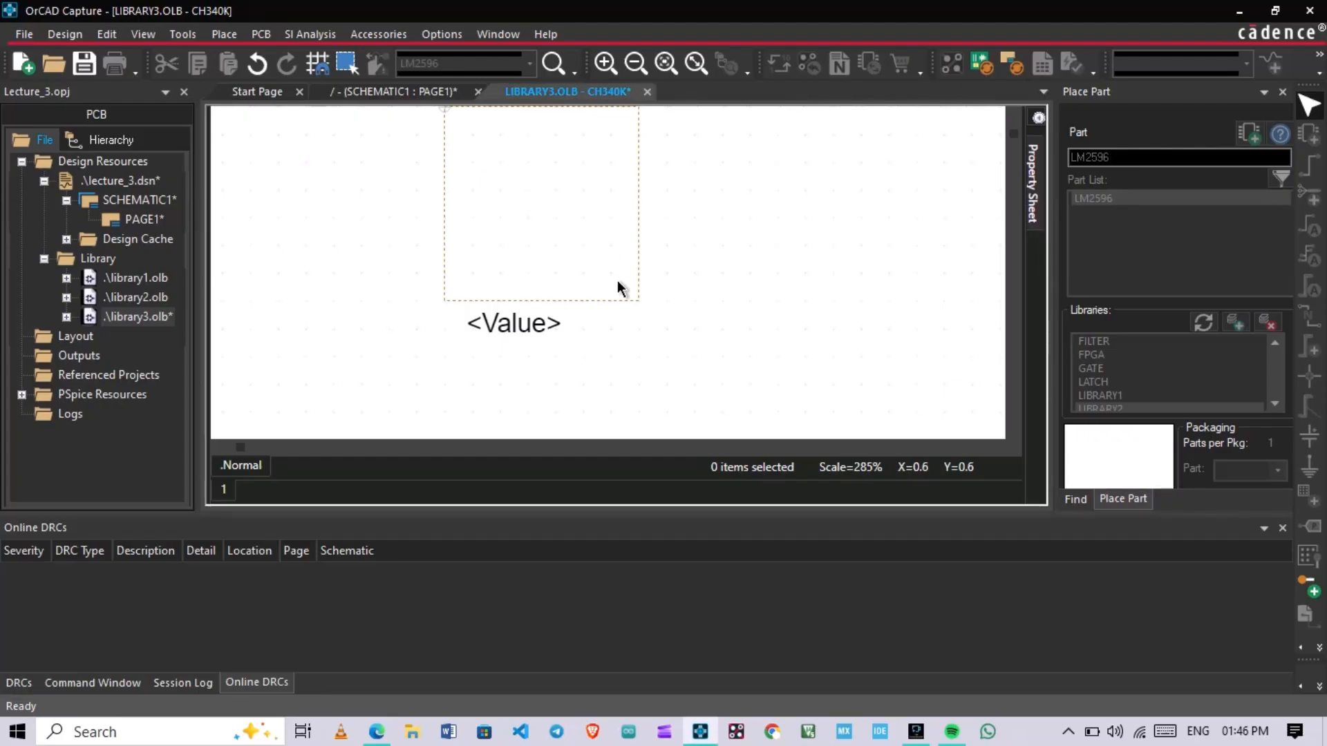
scroll(616, 280, up, 2)
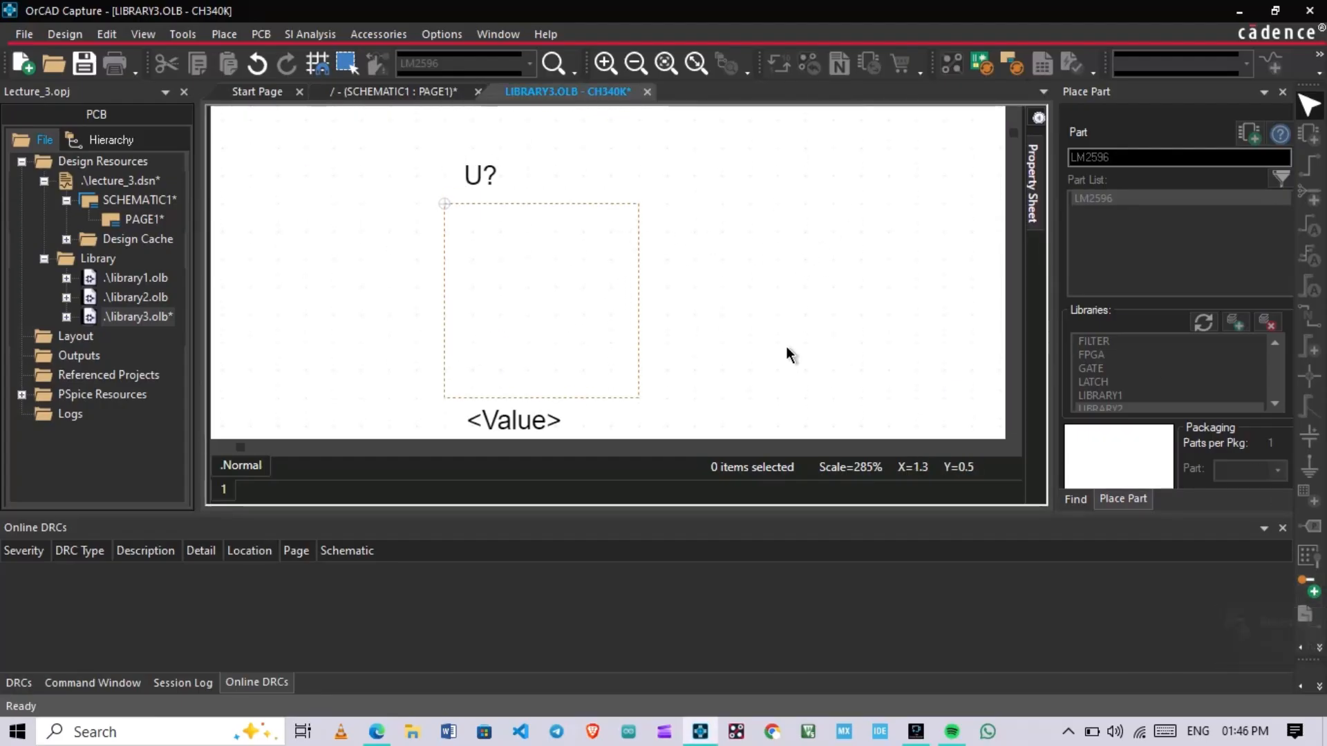
scroll(735, 322, down, 2)
click(636, 296)
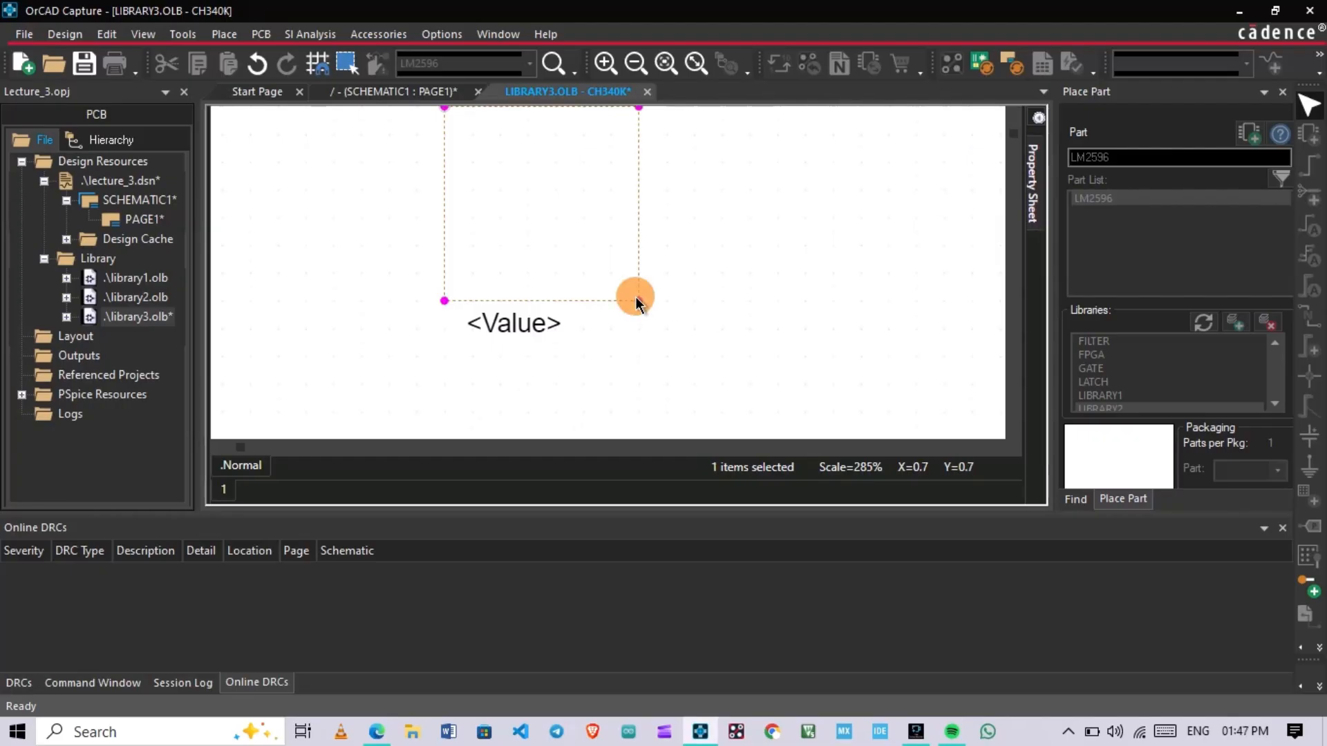
drag(636, 297, 667, 329)
click(636, 299)
scroll(607, 290, up, 2)
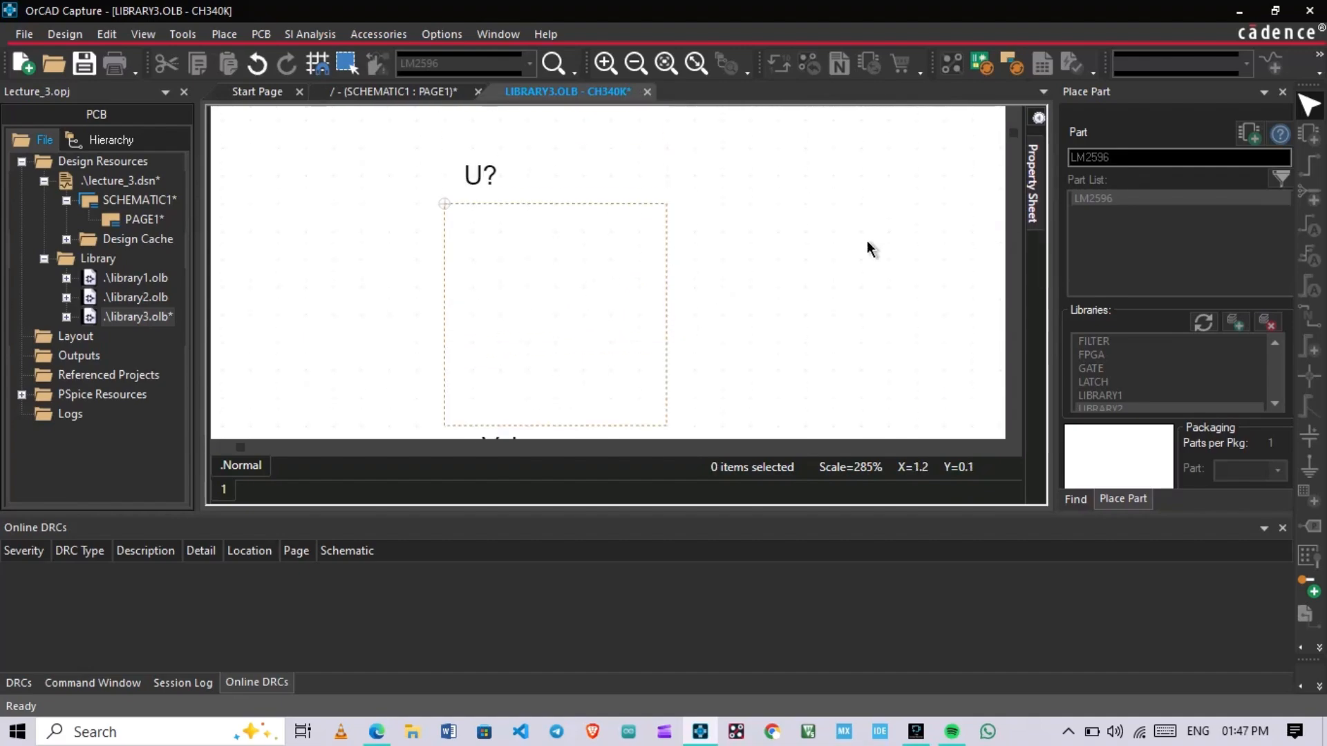
Place a pin named UD+ with number 1 on the outline's left edge, one grid unit below its upper corner, checking the name against the datasheet
click(1308, 587)
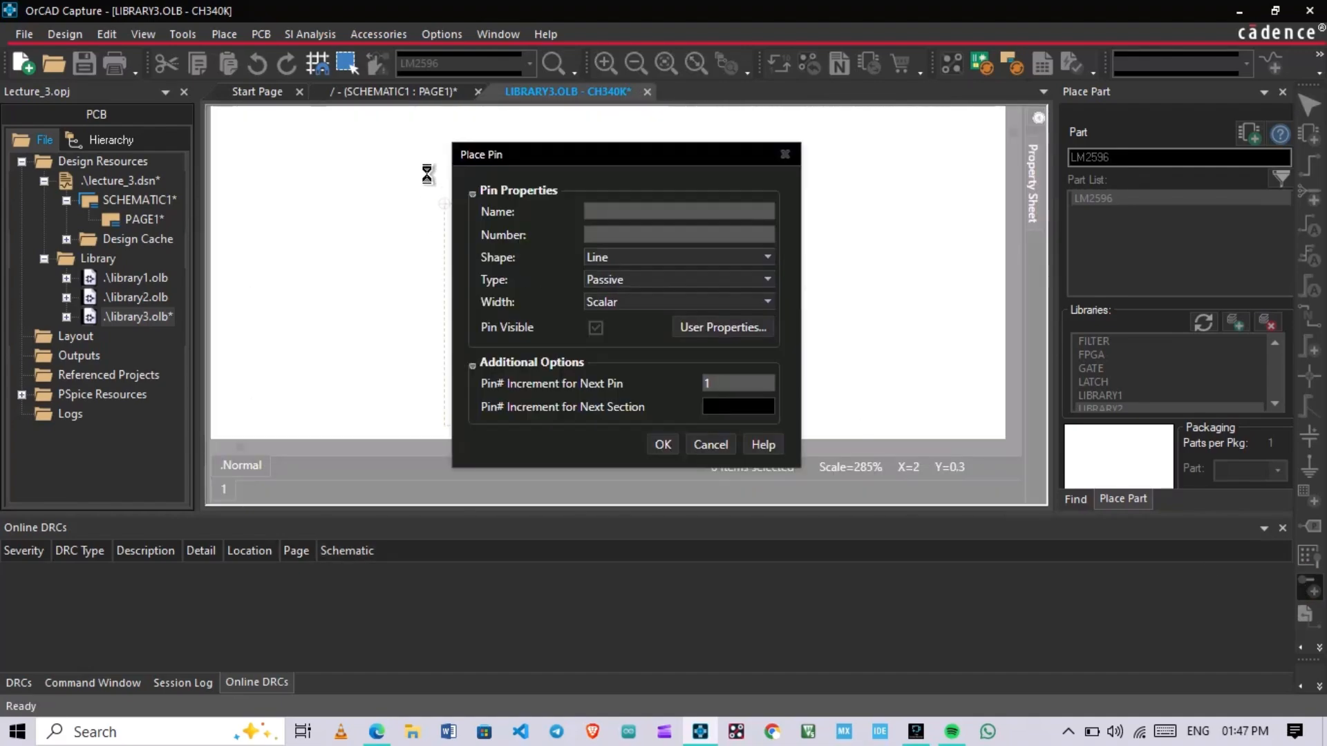
click(611, 212)
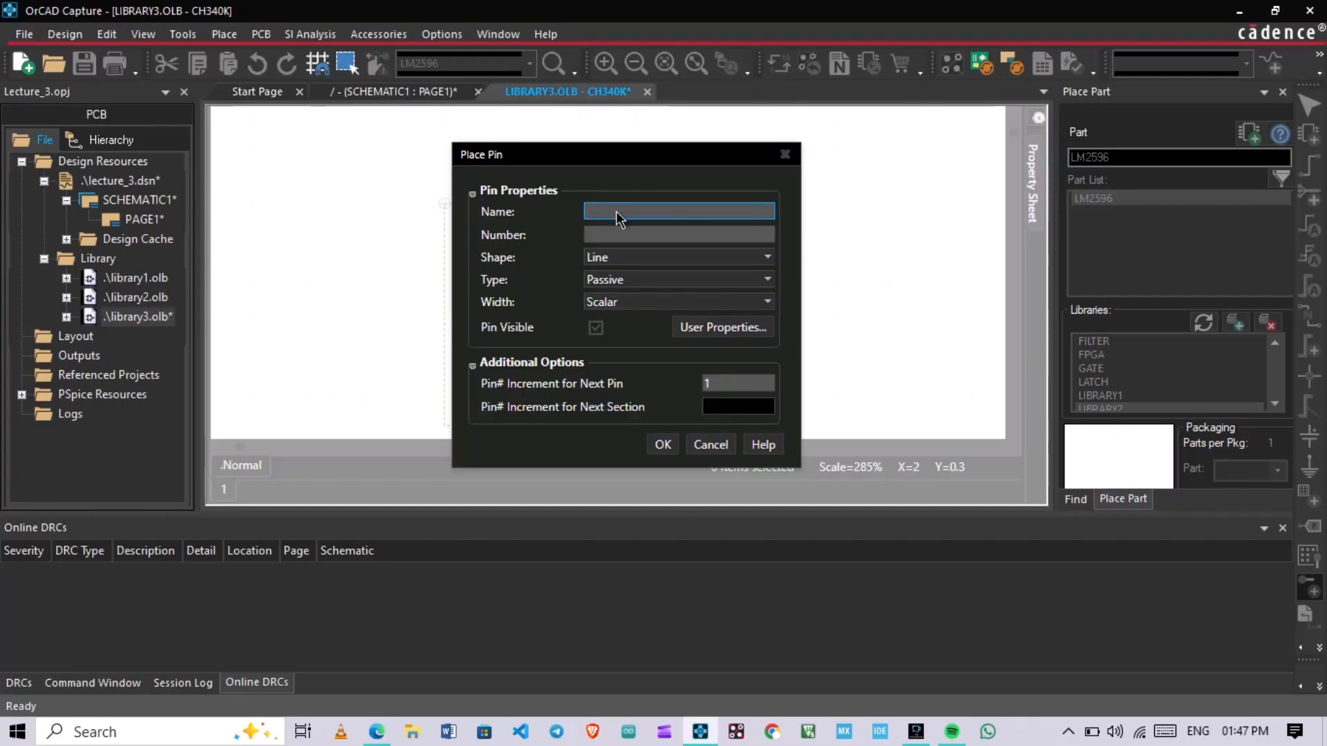
text(D+)
key(alt+Tab)
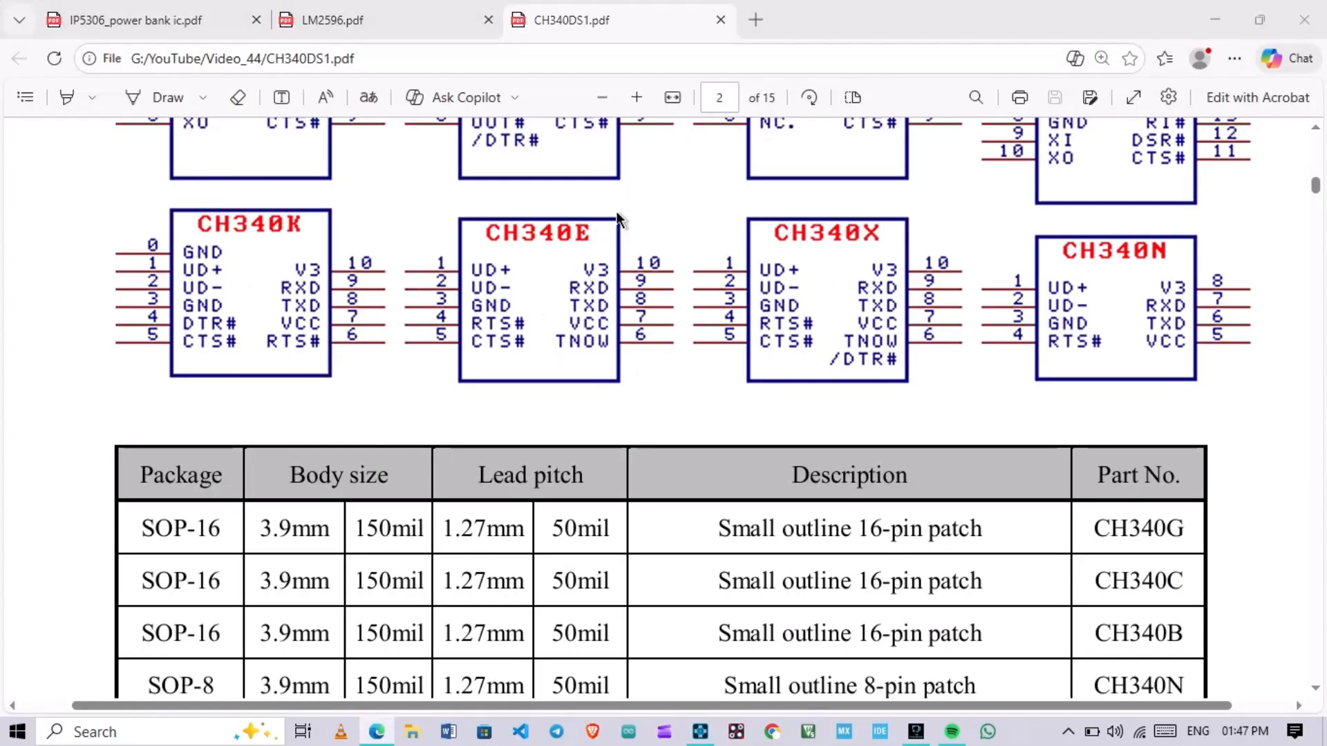
key(alt+Tab)
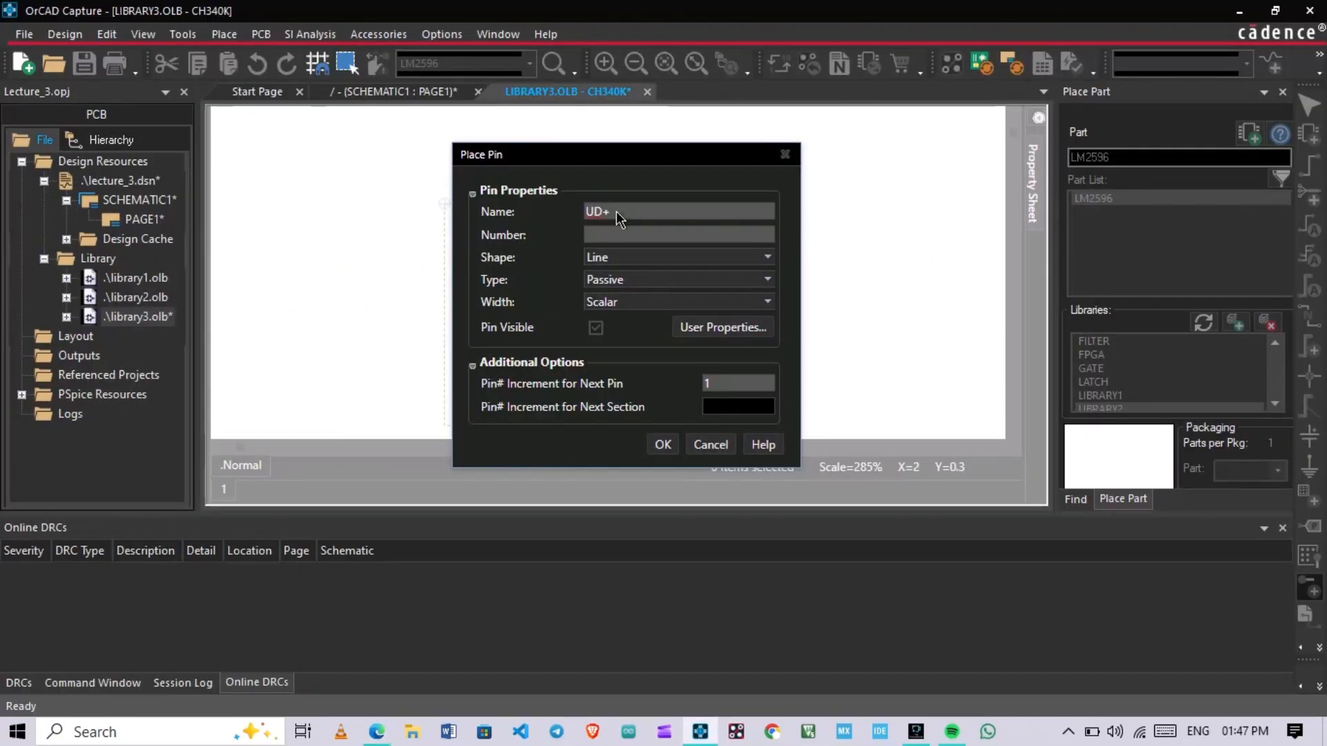
click(621, 237)
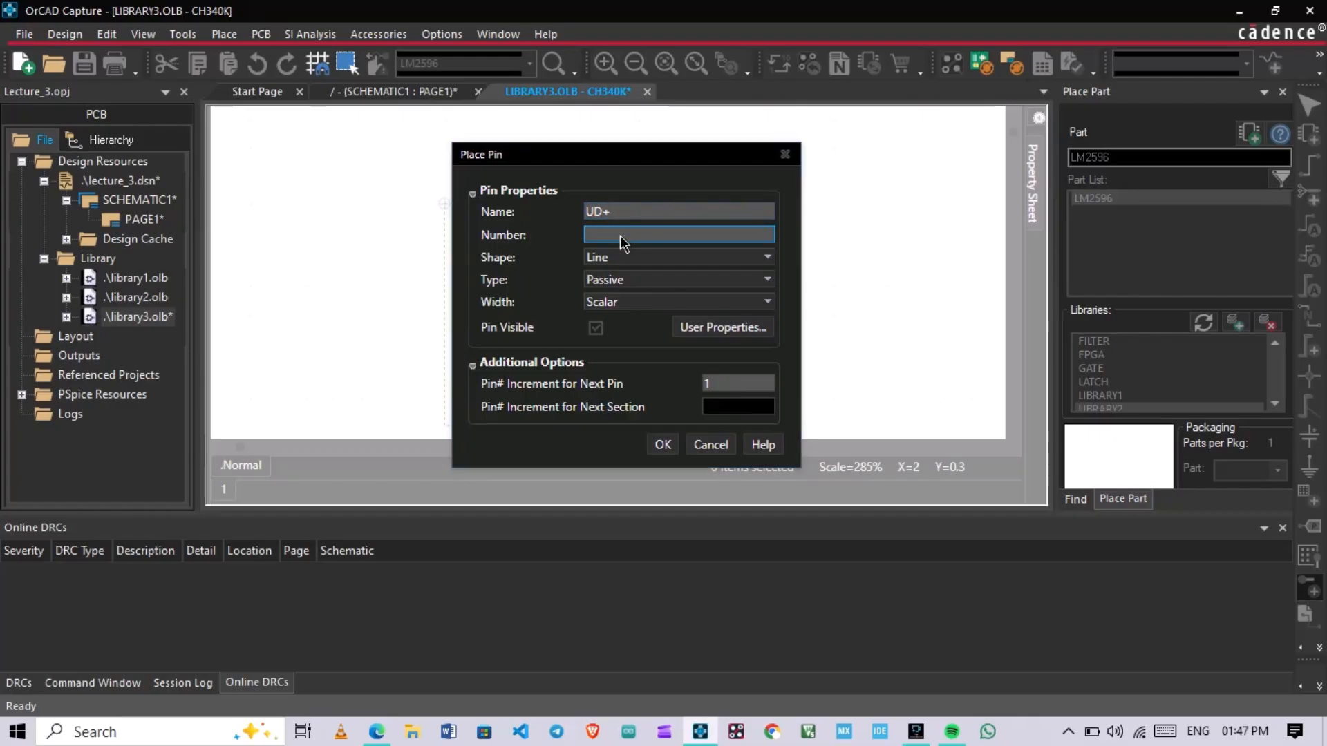
text(1)
click(663, 444)
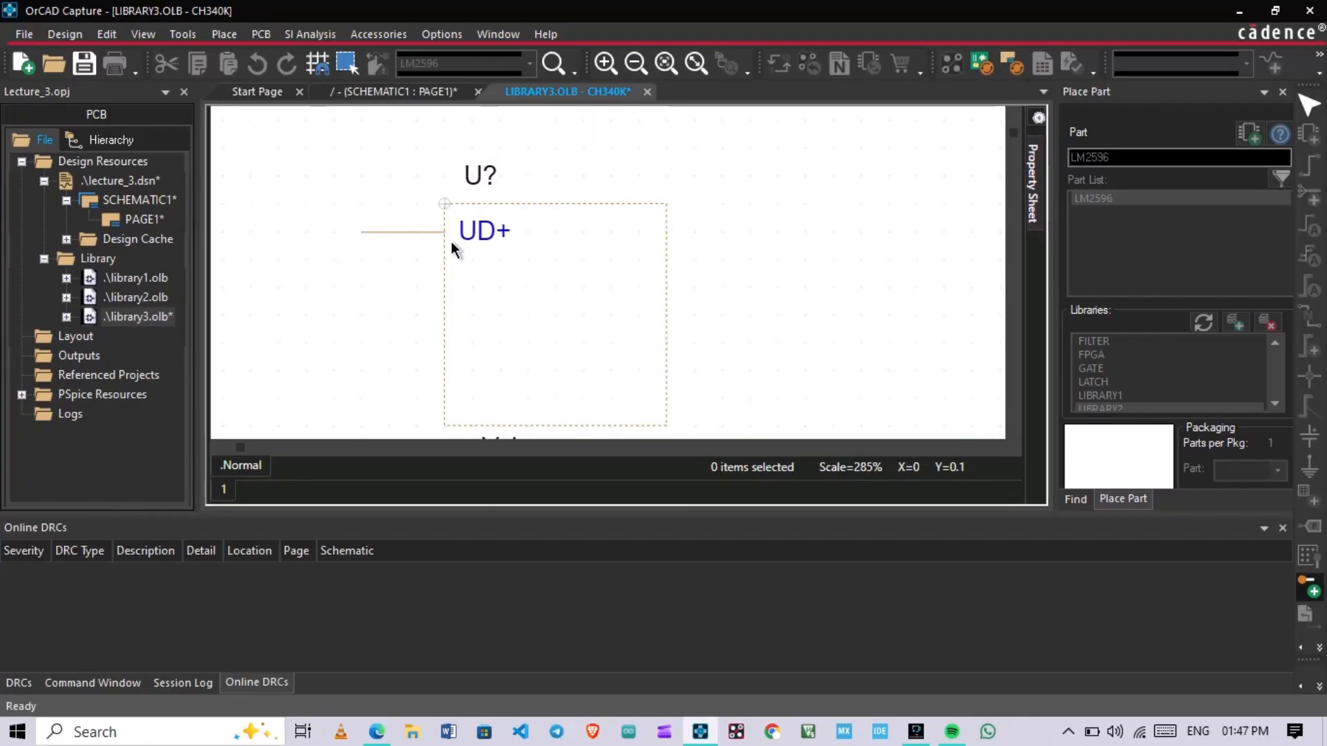
click(451, 243)
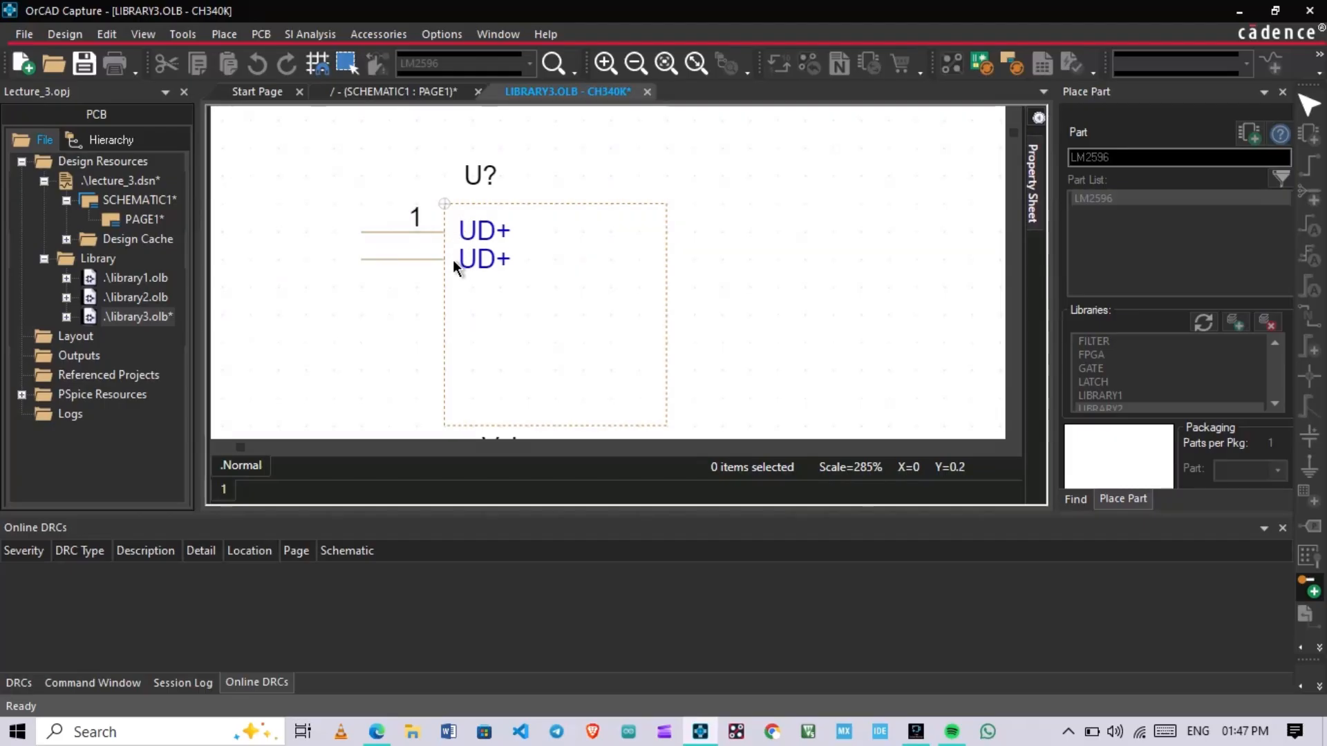
Place pins 2 to 5 down the outline's left edge at 2, 4, 6 and 7 grid units below the upper corner
click(453, 260)
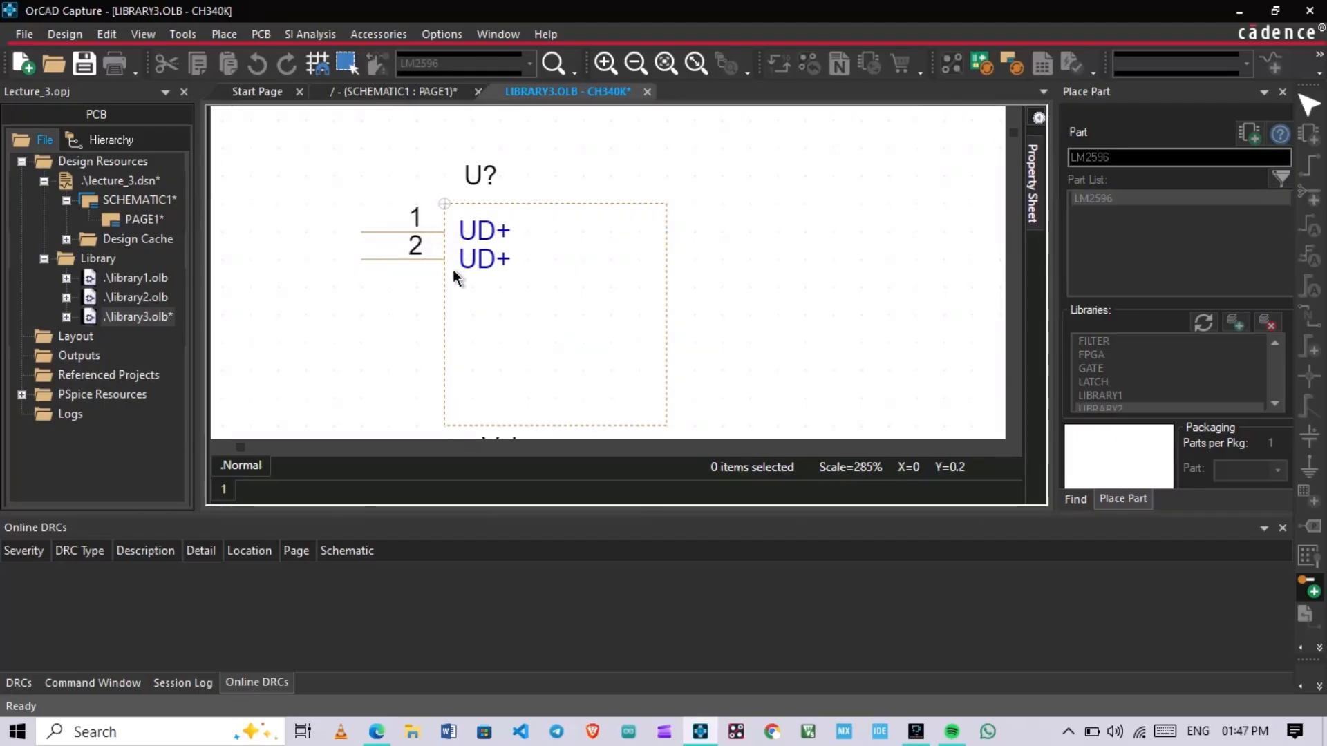
click(446, 324)
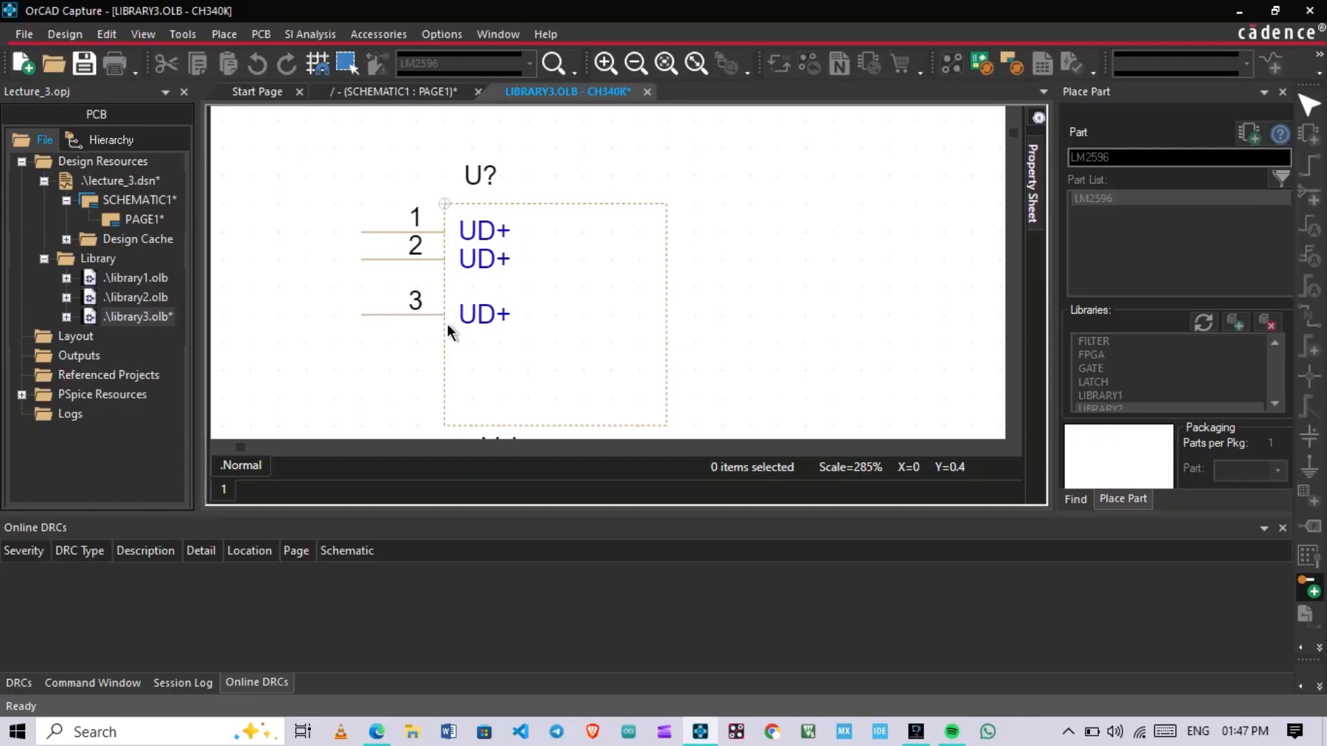
click(442, 372)
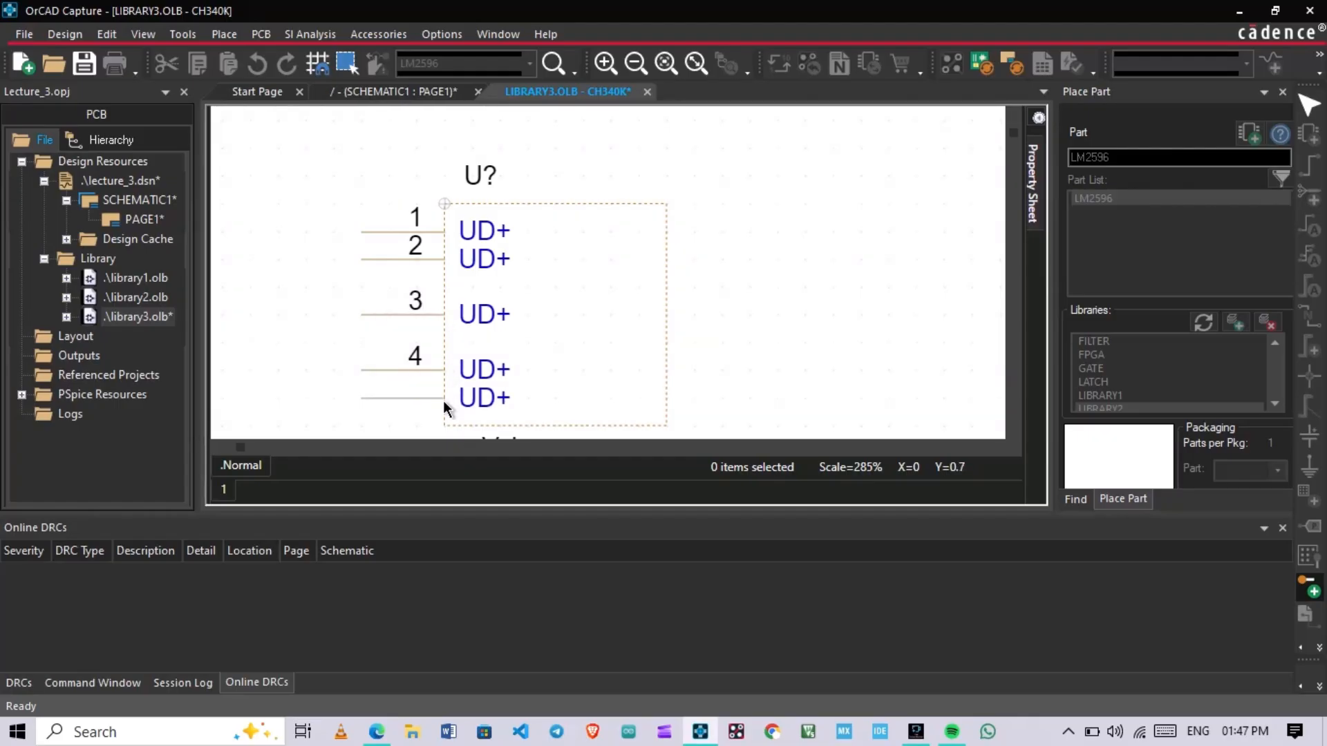
click(442, 403)
Place pins 6 to 10 upward along the outline's right edge, at 7, 6, 4, 3 and 1 grid units below the upper corner
key(r)
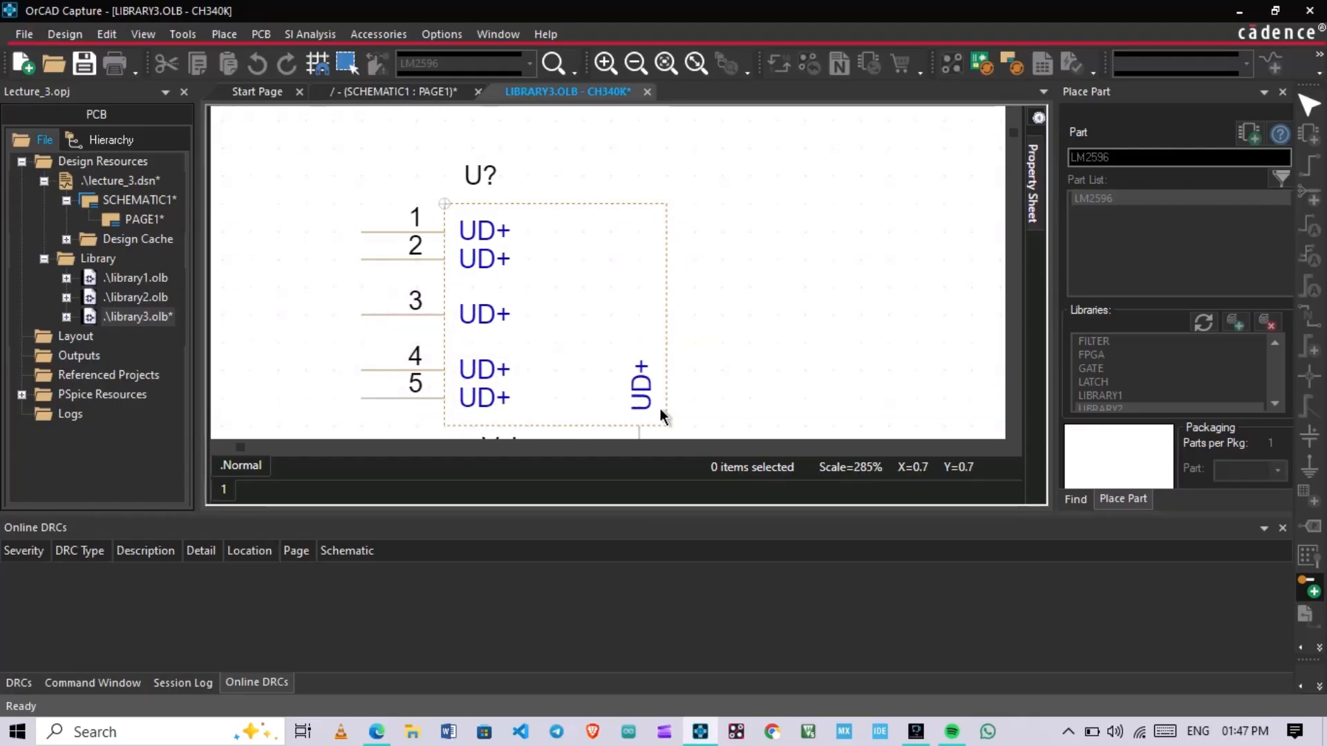
key(r)
click(688, 400)
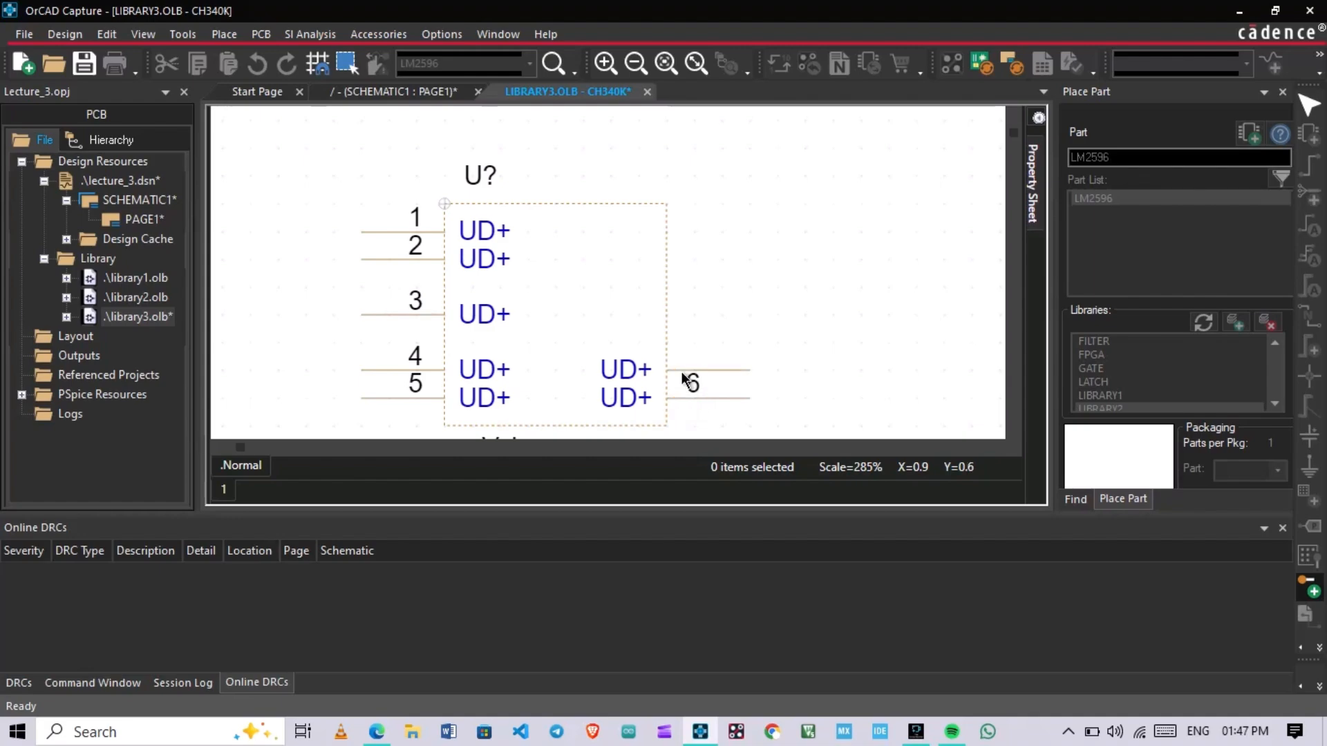
click(682, 371)
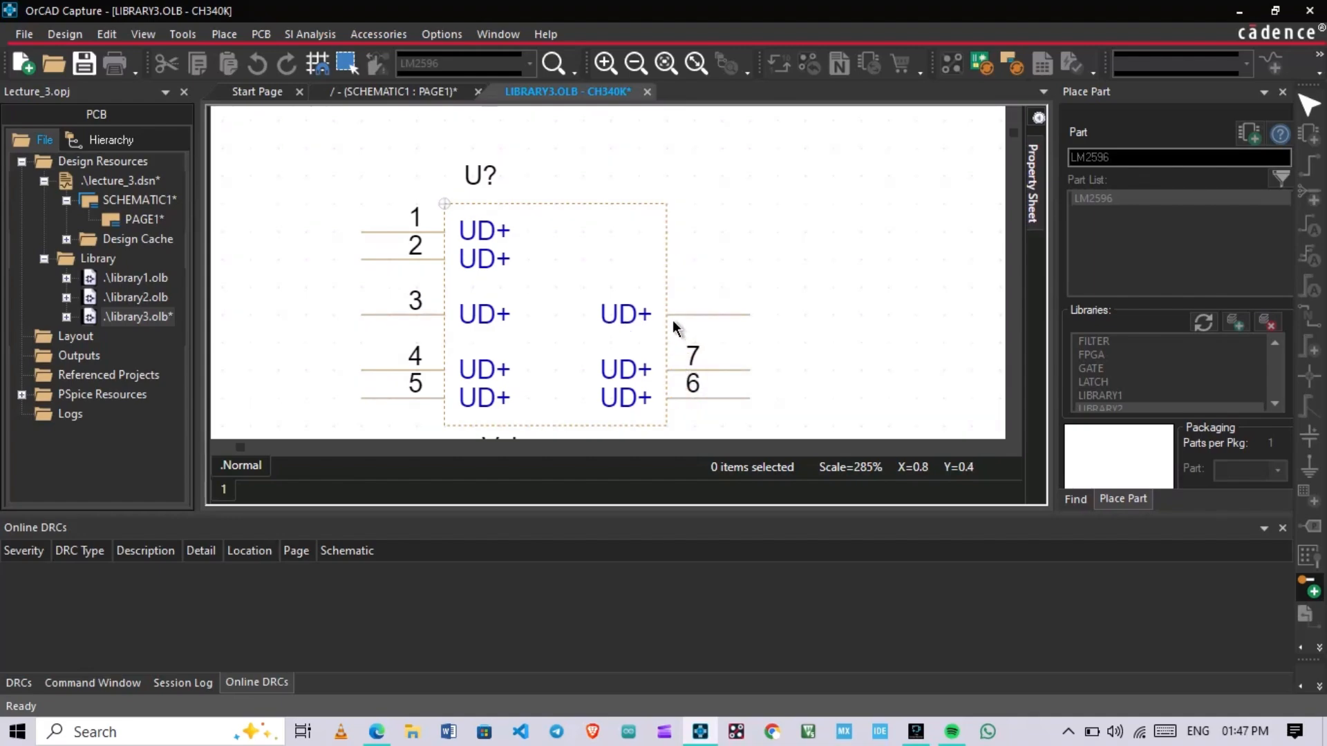
click(673, 319)
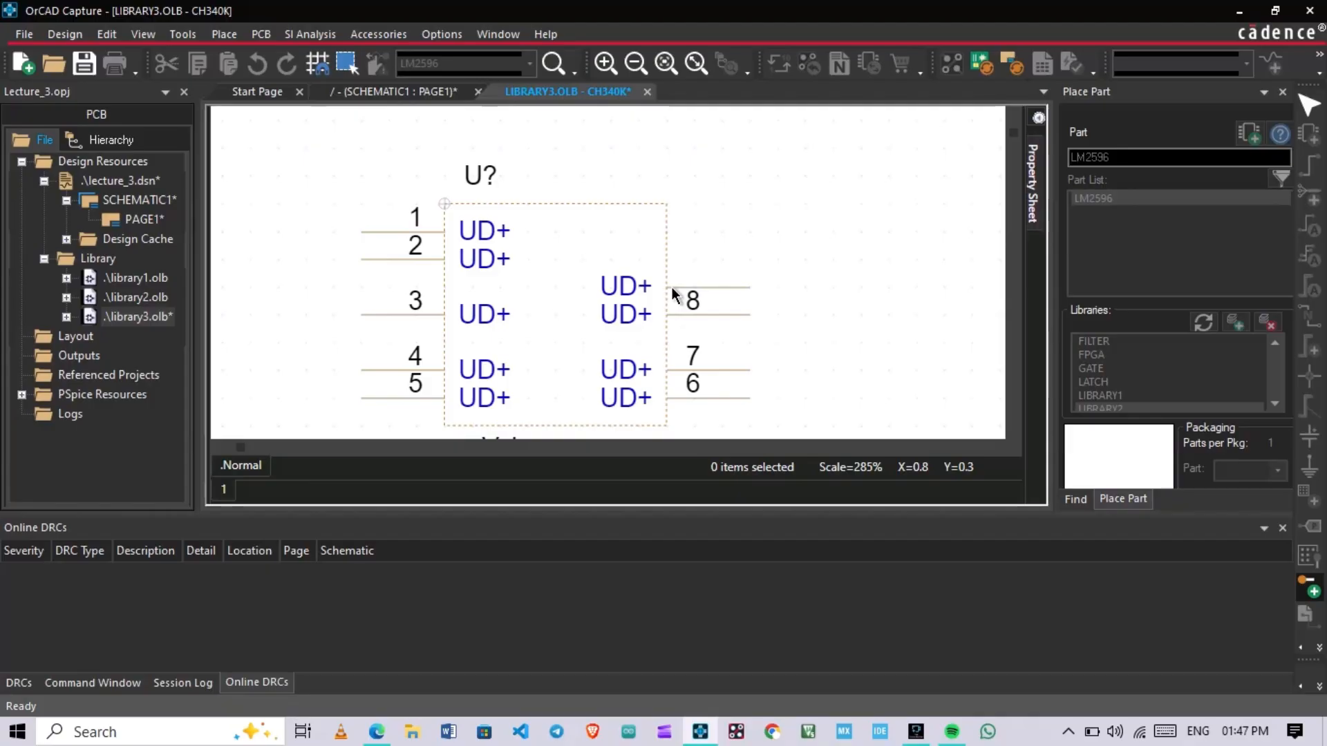
click(674, 295)
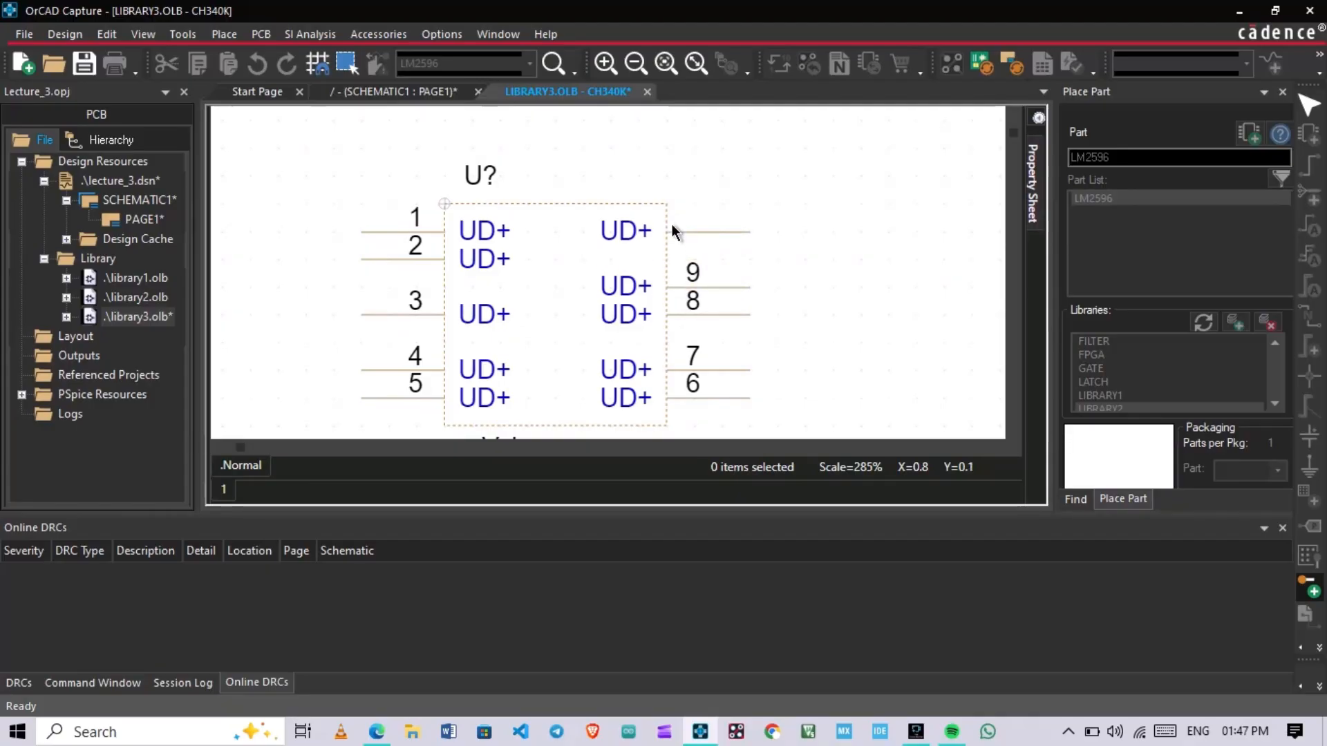
click(672, 224)
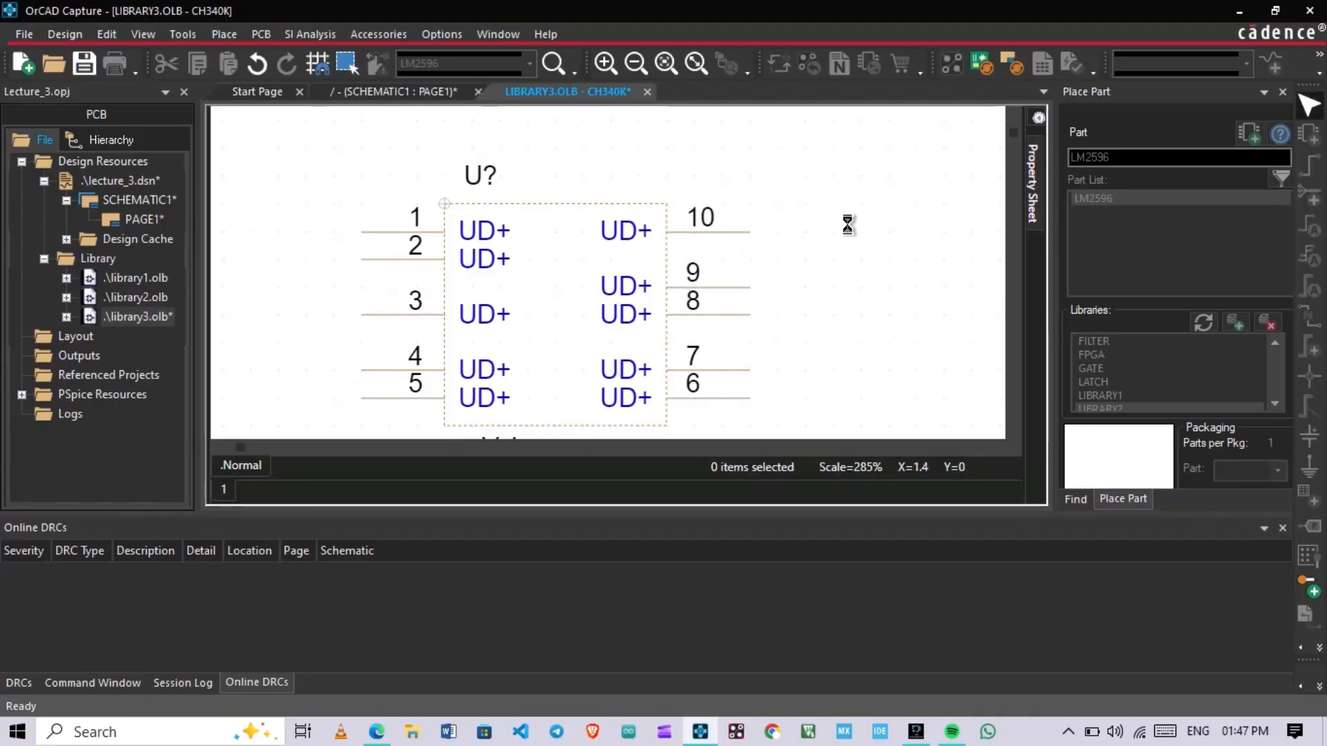
Expand and widen the Property Sheet, and open the Edit Pins table for the CH340K part
click(1038, 117)
scroll(871, 304, down, 4)
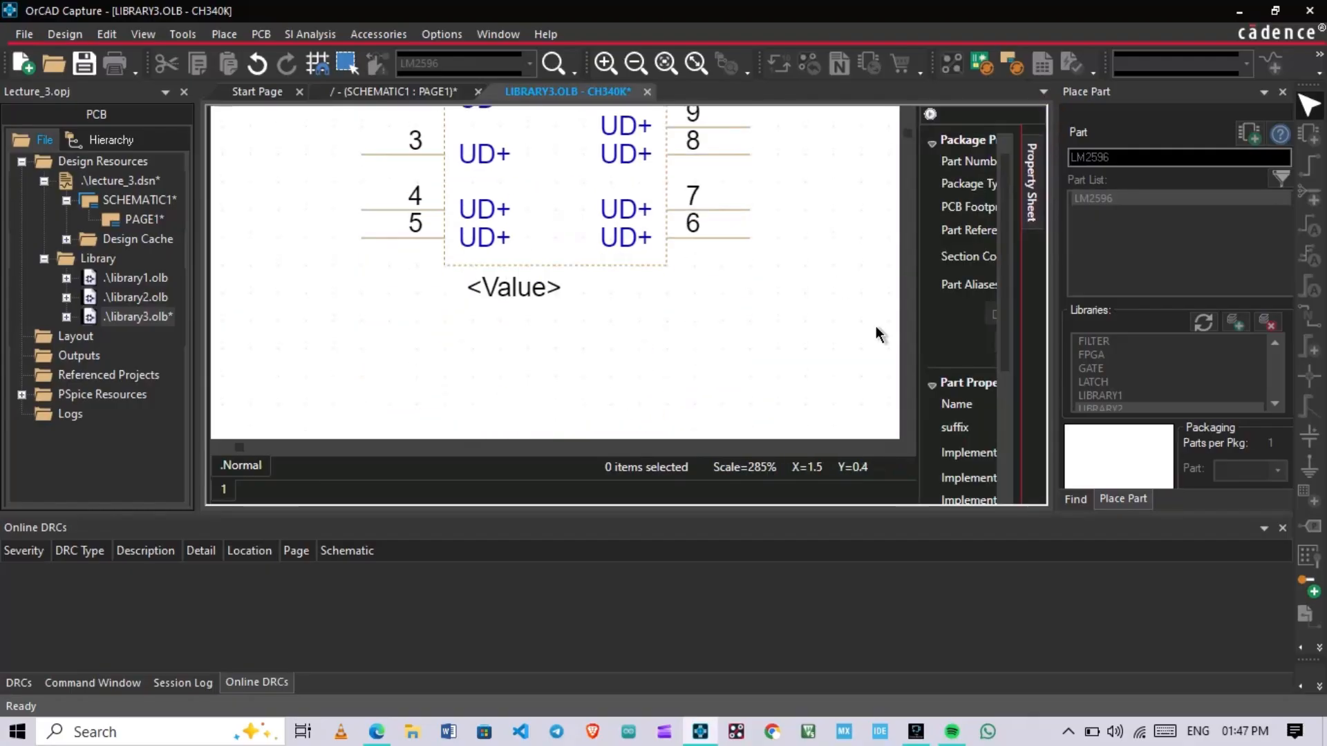
scroll(764, 304, up, 3)
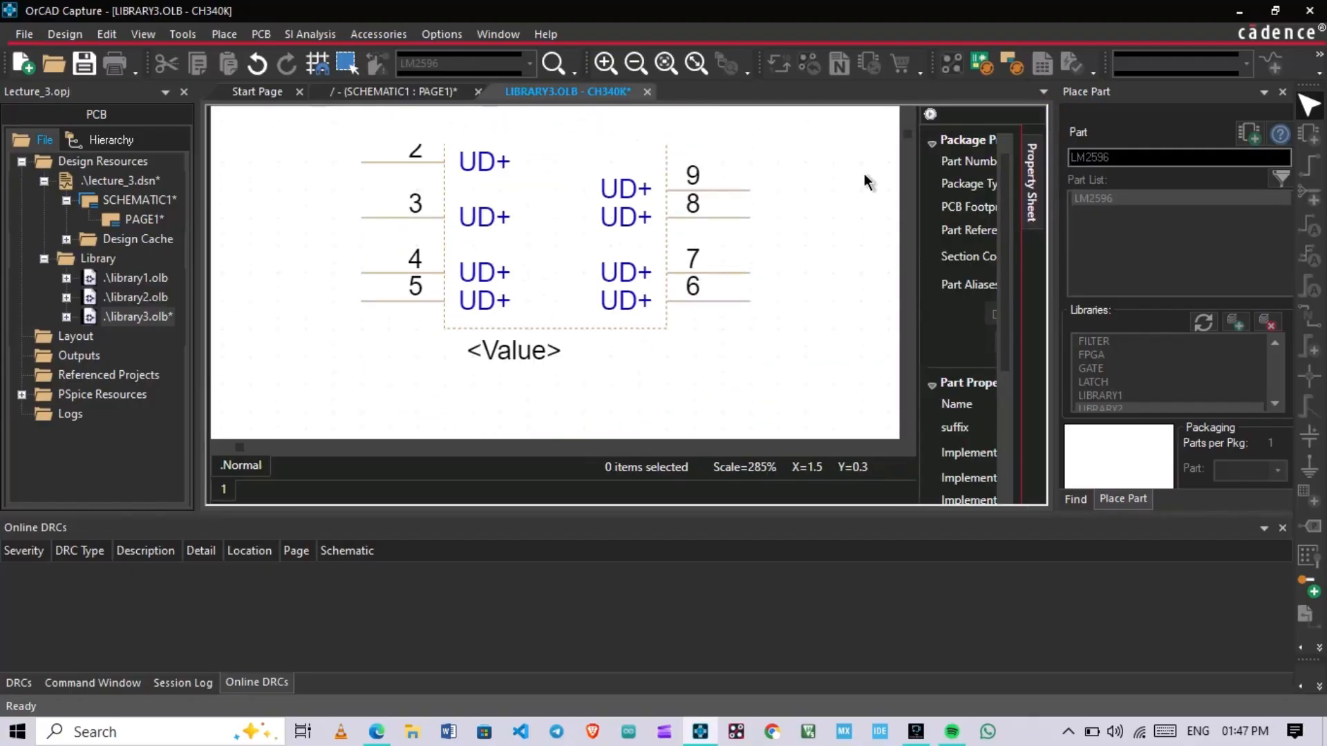
click(930, 114)
click(1039, 119)
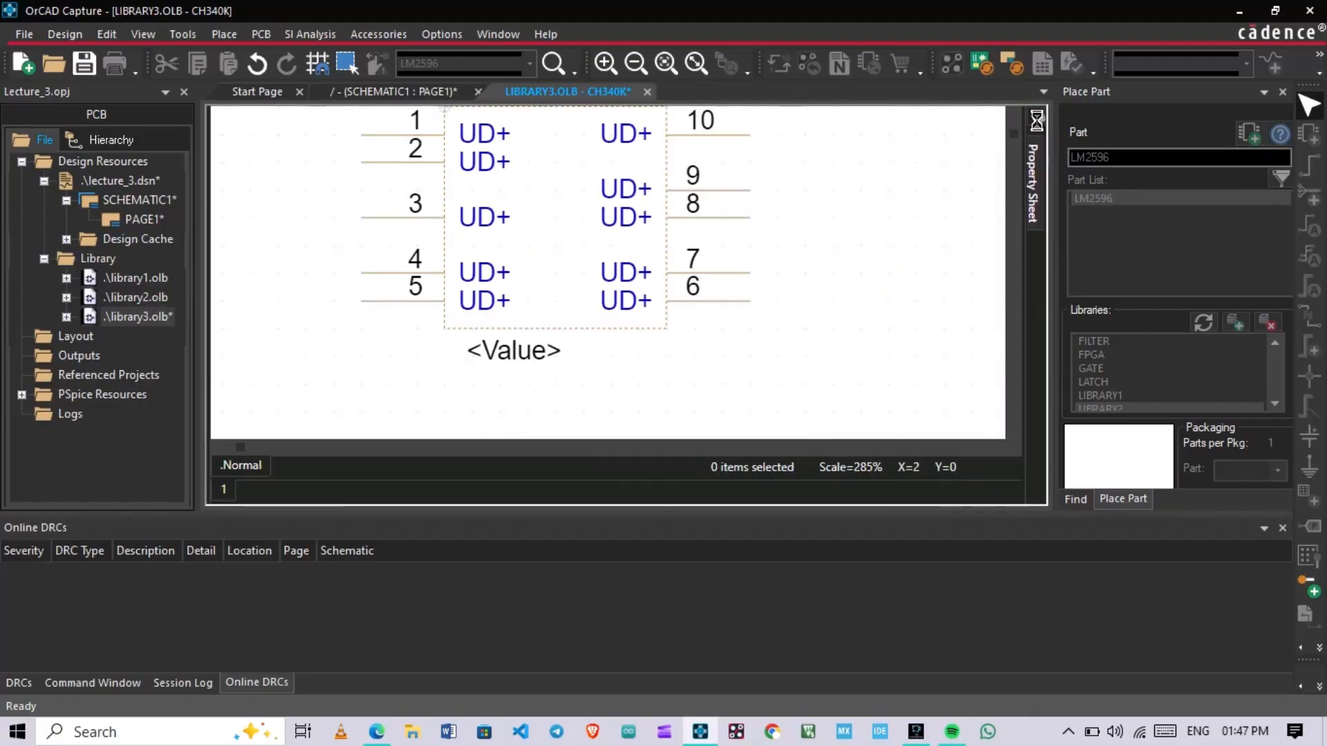
drag(918, 286, 805, 284)
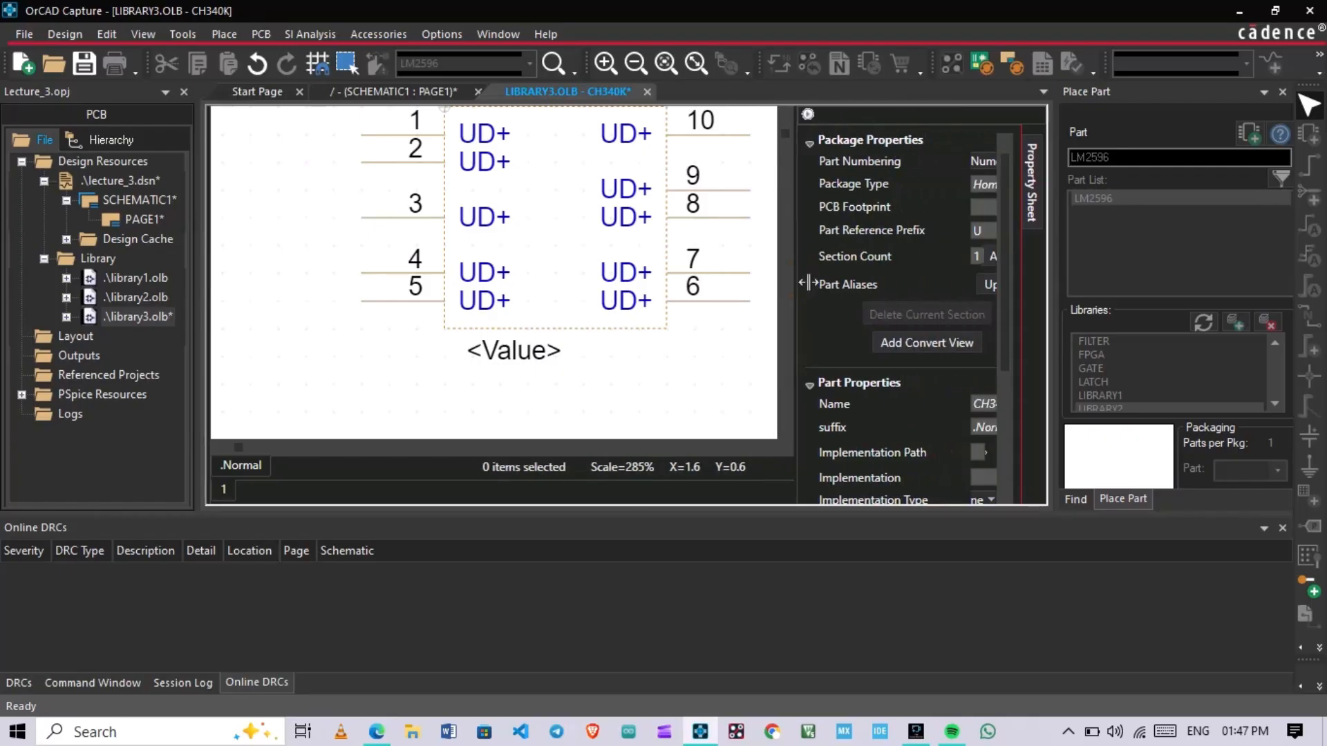
scroll(912, 356, down, 5)
click(905, 457)
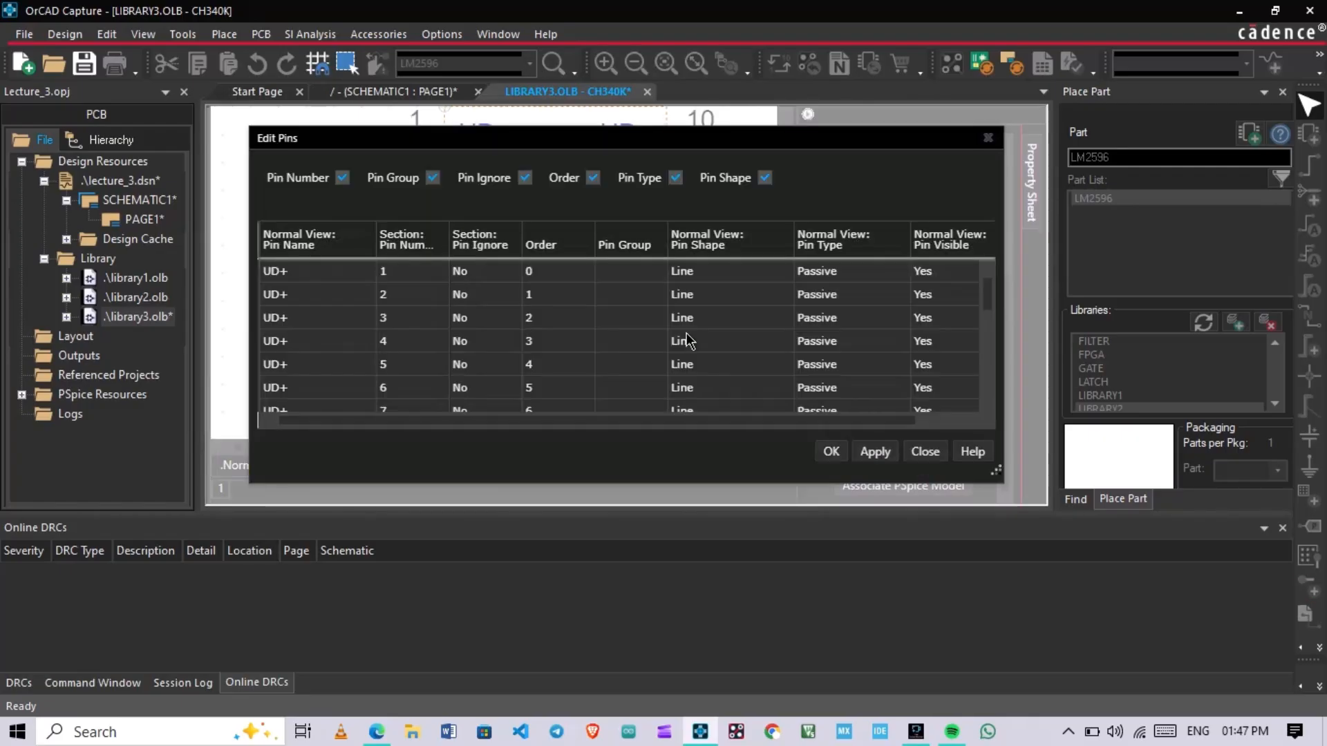
Enlarge the Edit Pins table to review all the CH340K pin rows, and close it
drag(611, 132, 584, 112)
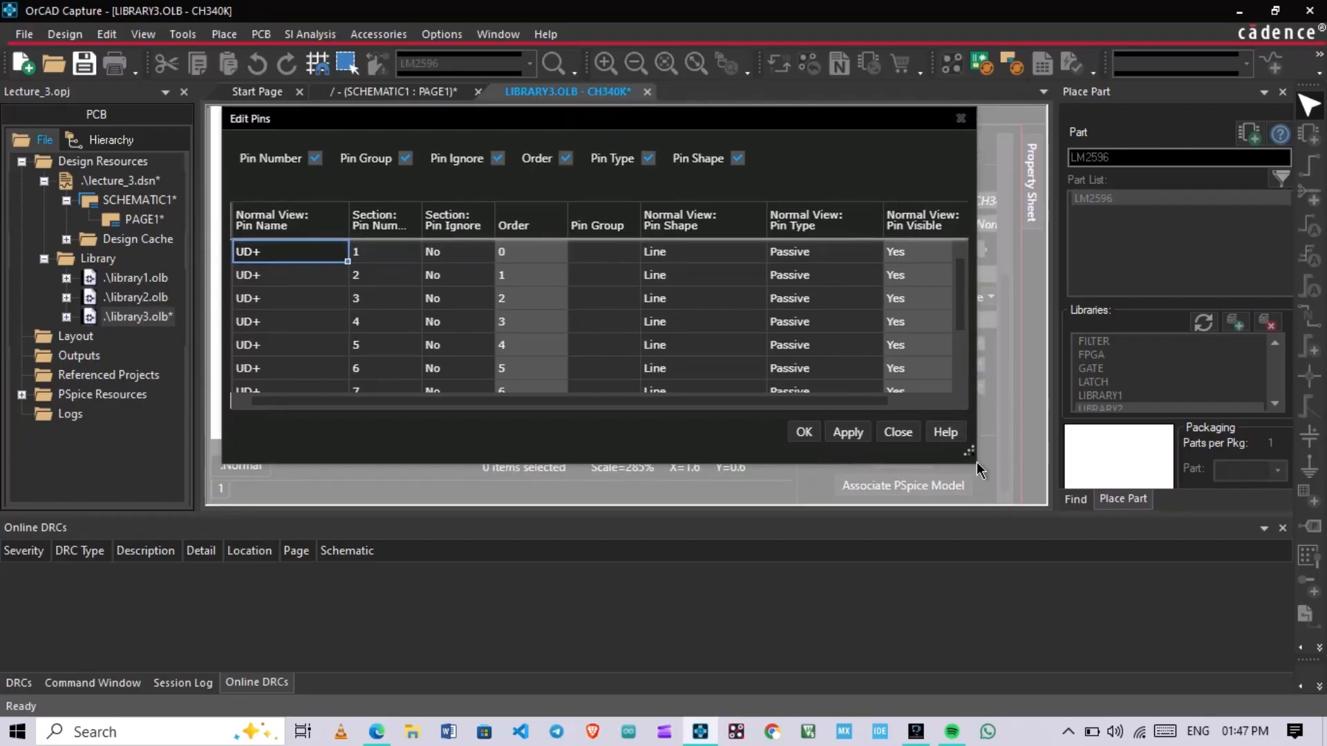
drag(970, 455, 1029, 526)
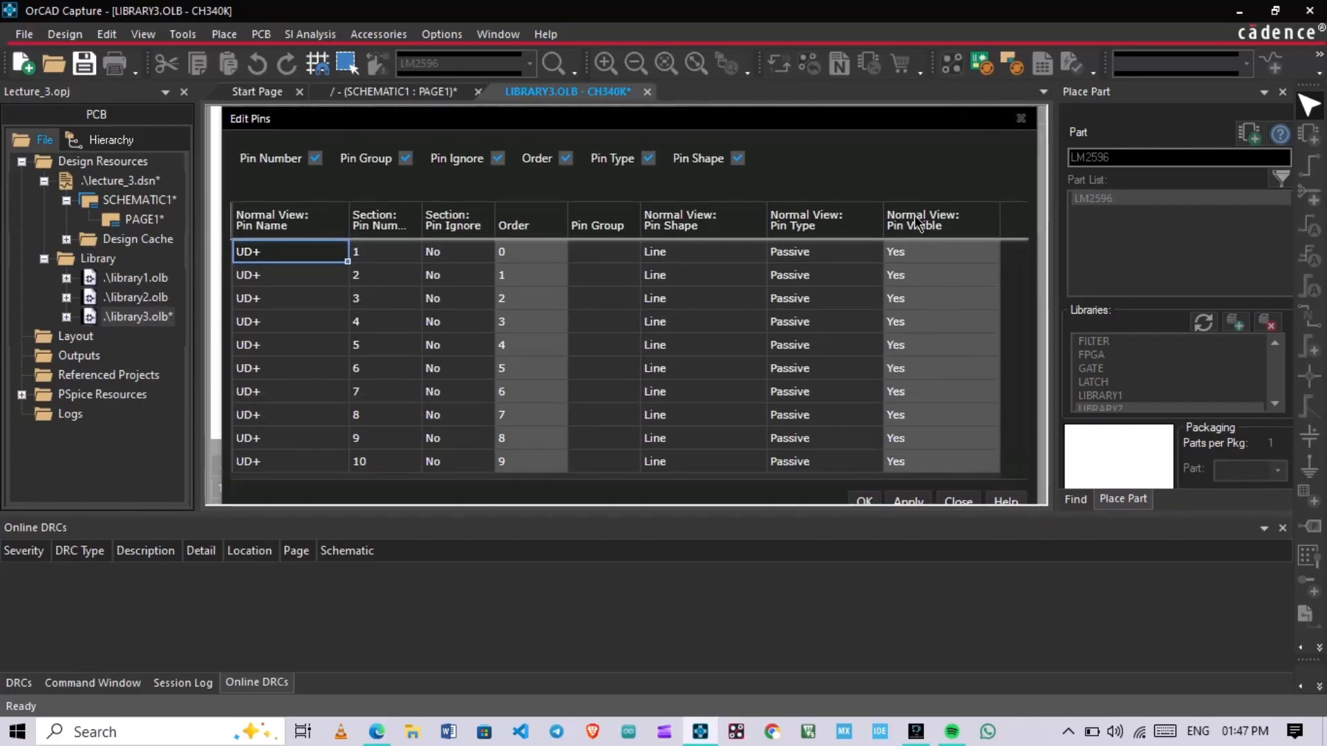
click(1023, 119)
Place a pin named GND with number 0 at the middle of the part outline's upper edge
scroll(628, 386, up, 3)
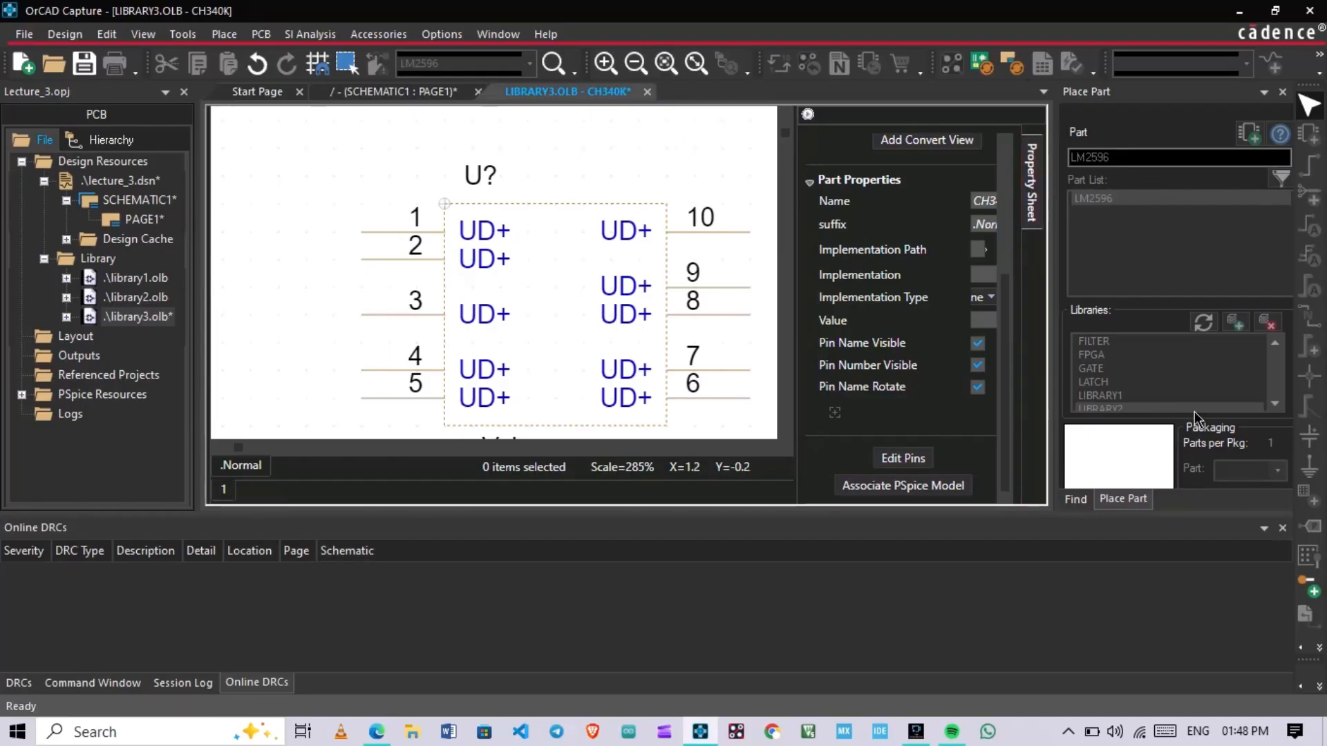
click(1310, 586)
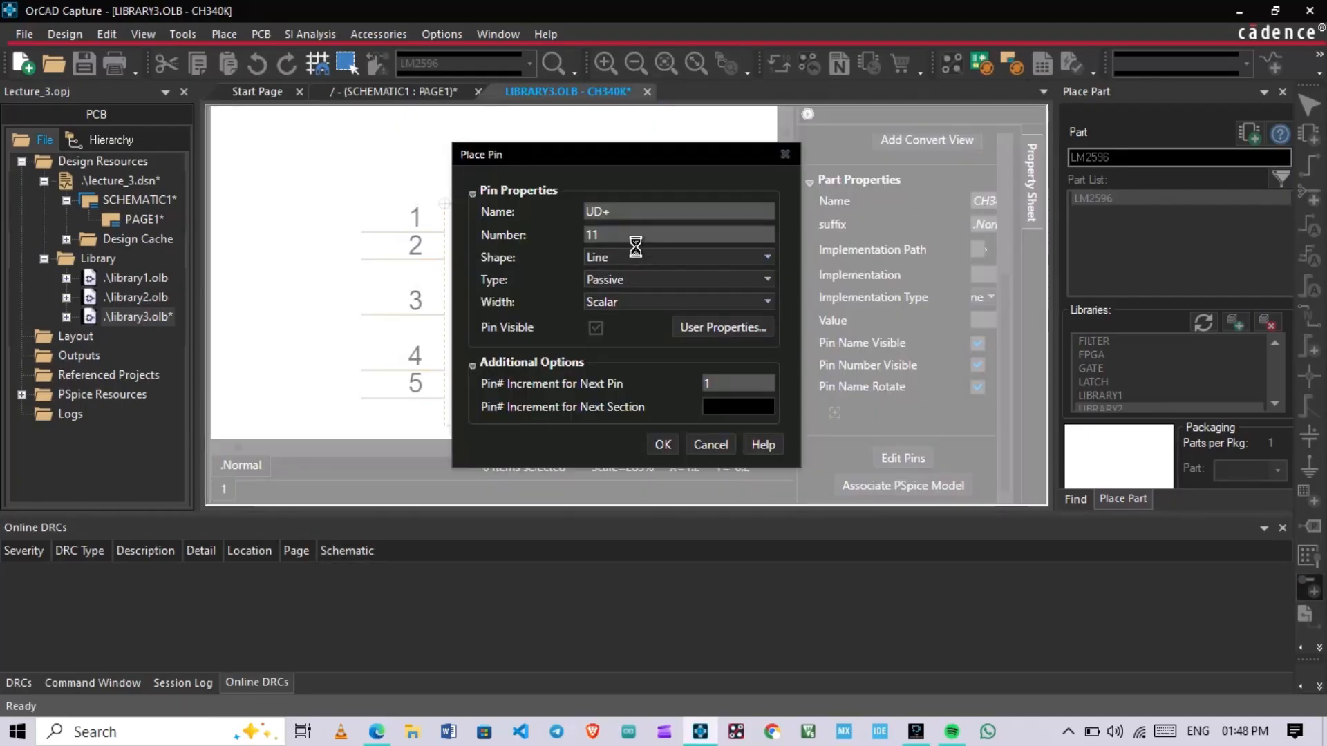
double_click(607, 211)
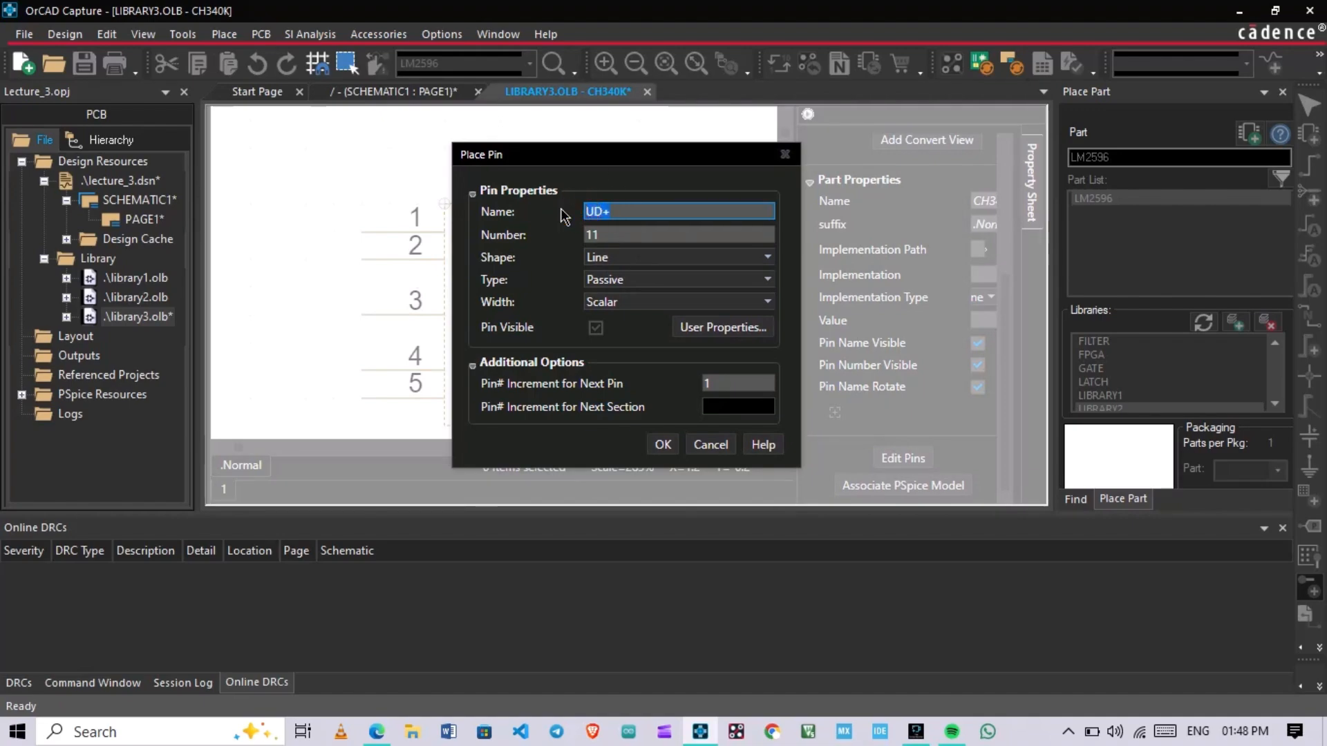
text(GND)
key(Tab)
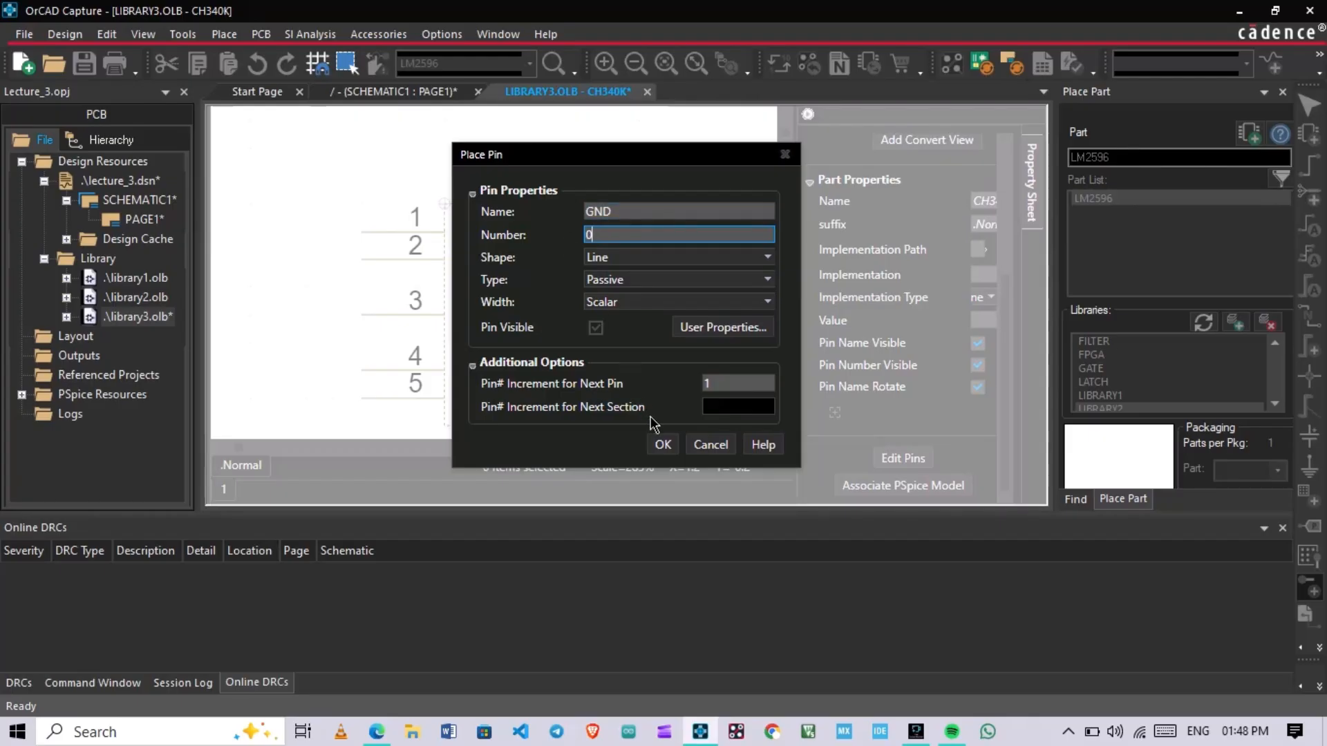
click(662, 445)
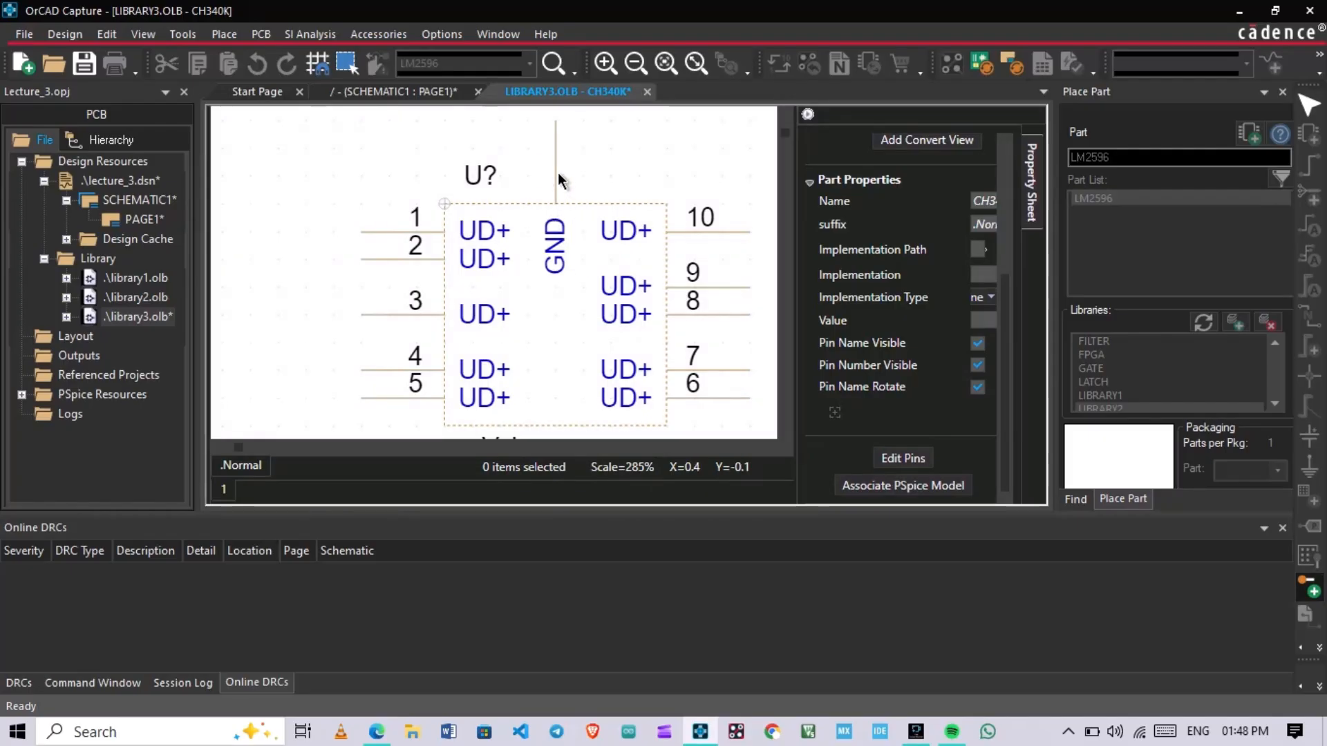
click(558, 172)
Reopen the Edit Pins table and enlarge and reposition it to show every pin row
click(911, 459)
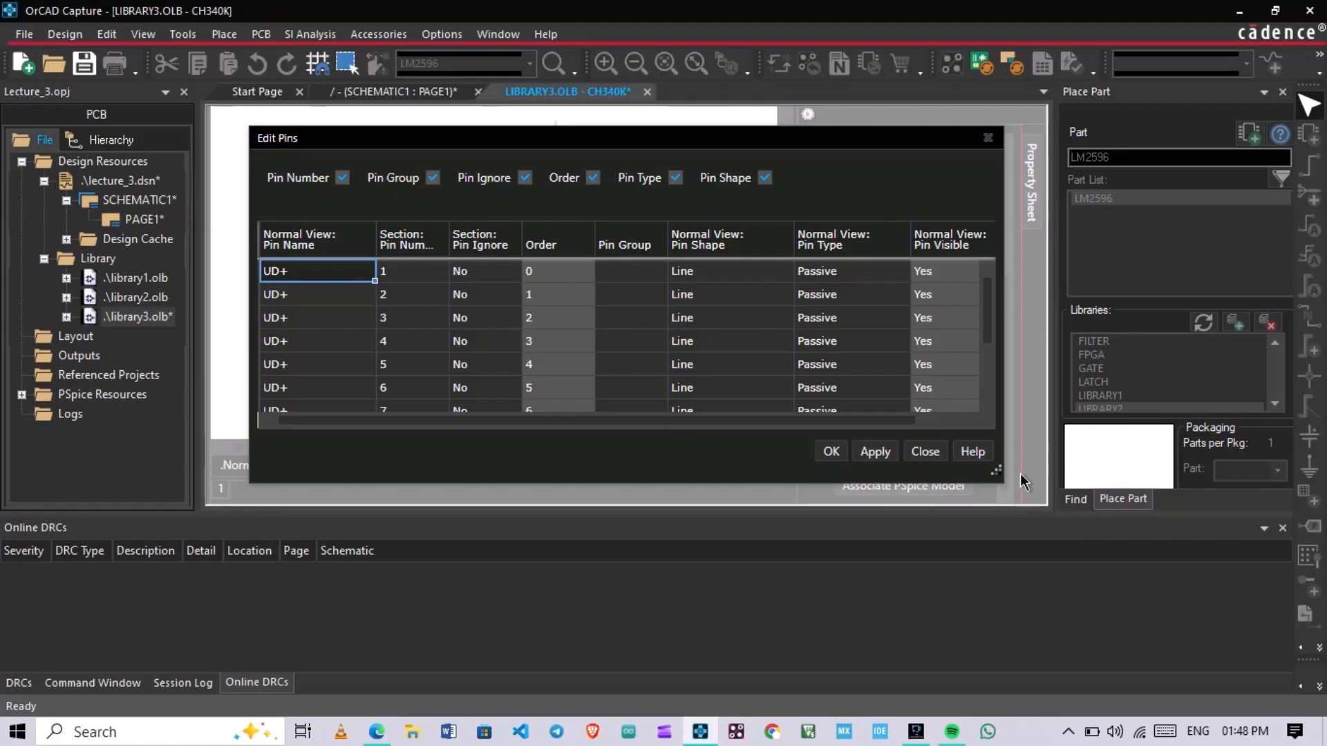
drag(1003, 481, 1087, 566)
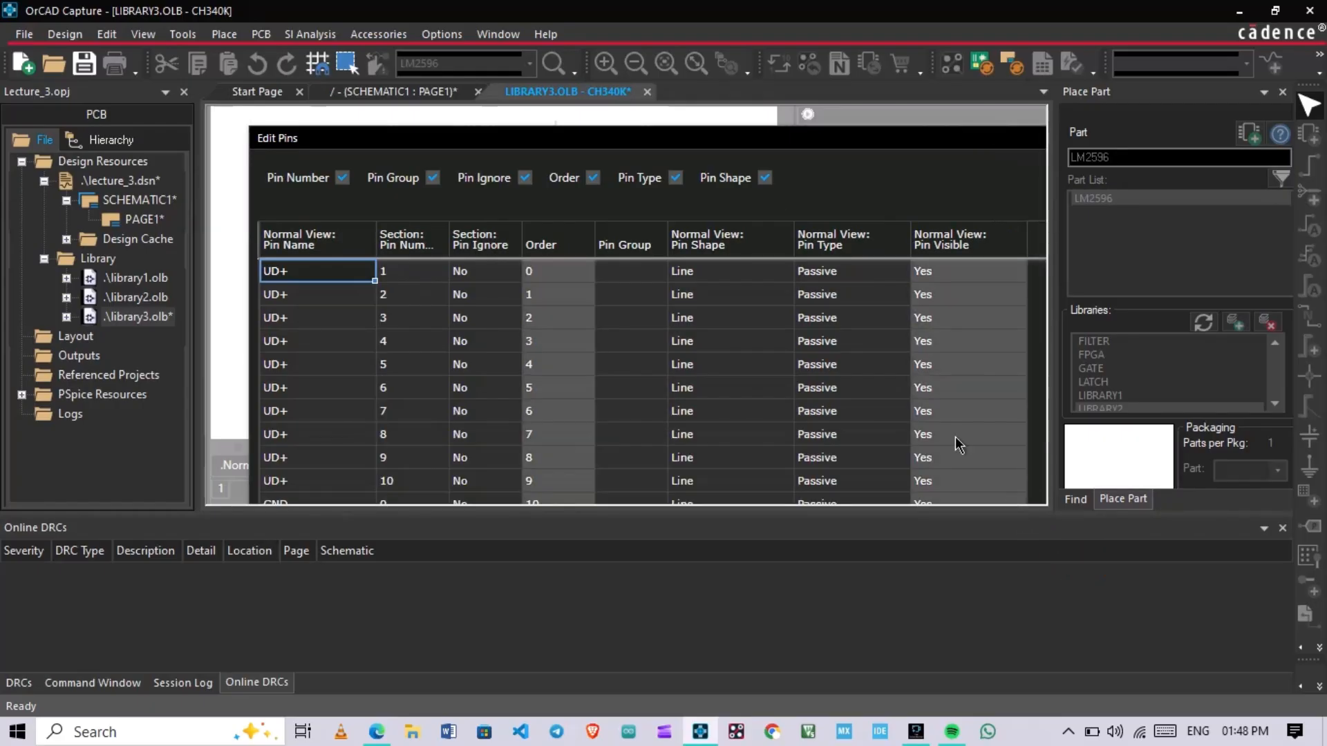
drag(693, 138, 646, 64)
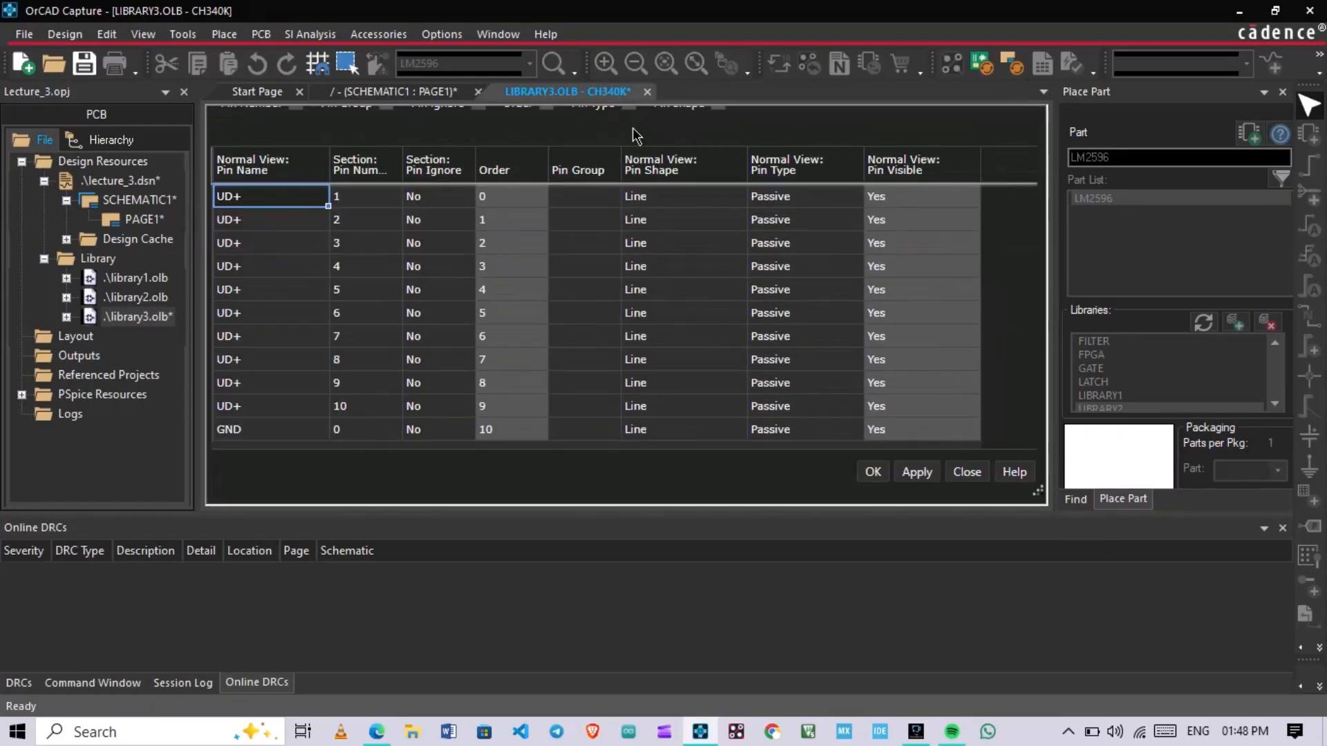
click(658, 118)
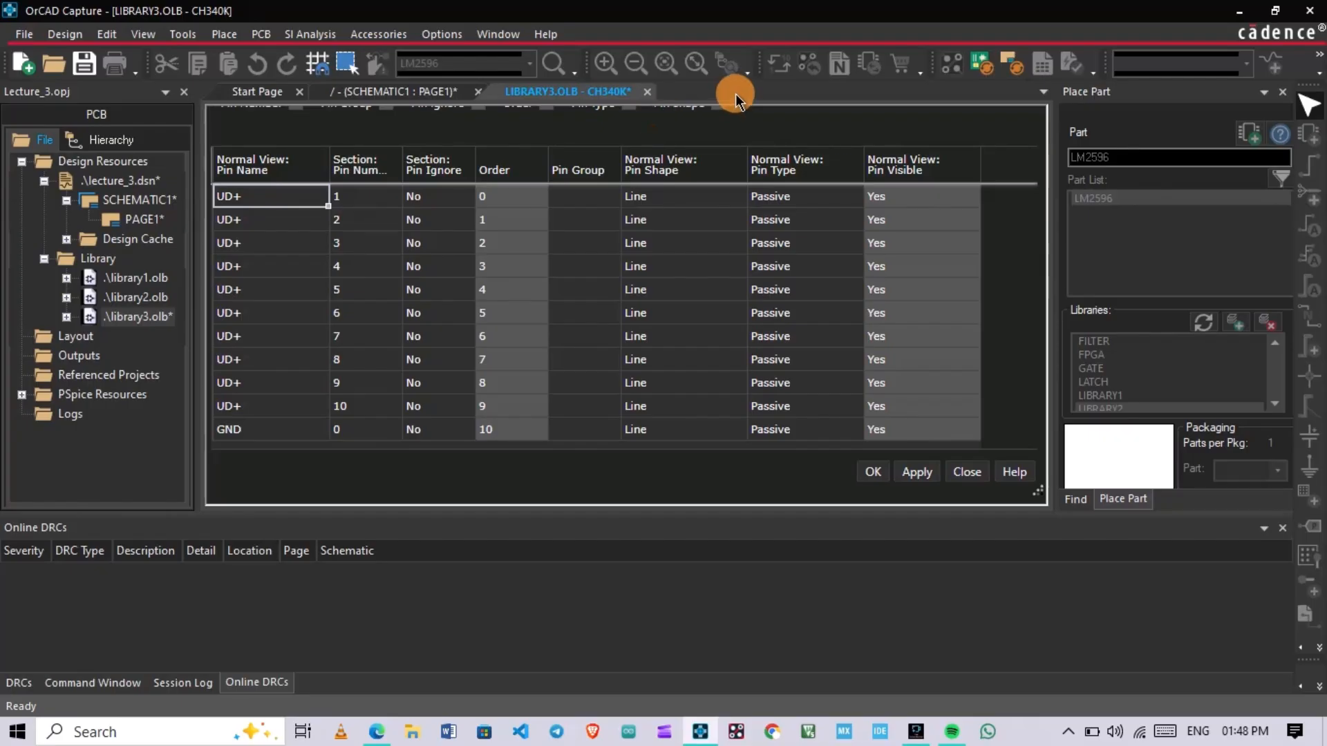
drag(1039, 492, 1081, 533)
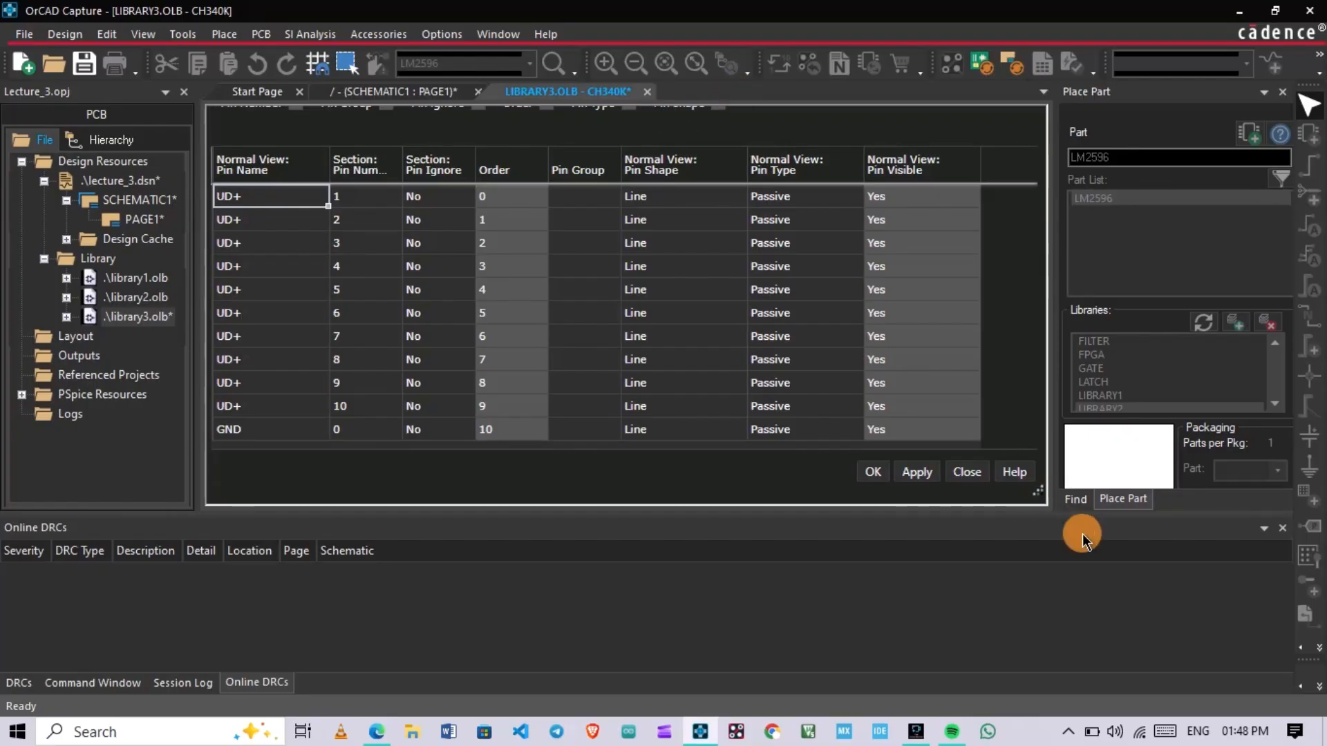
Rename pin 2 as UD-, pin 3 as GND and pin 4 as DTR# in the Edit Pins table
click(268, 219)
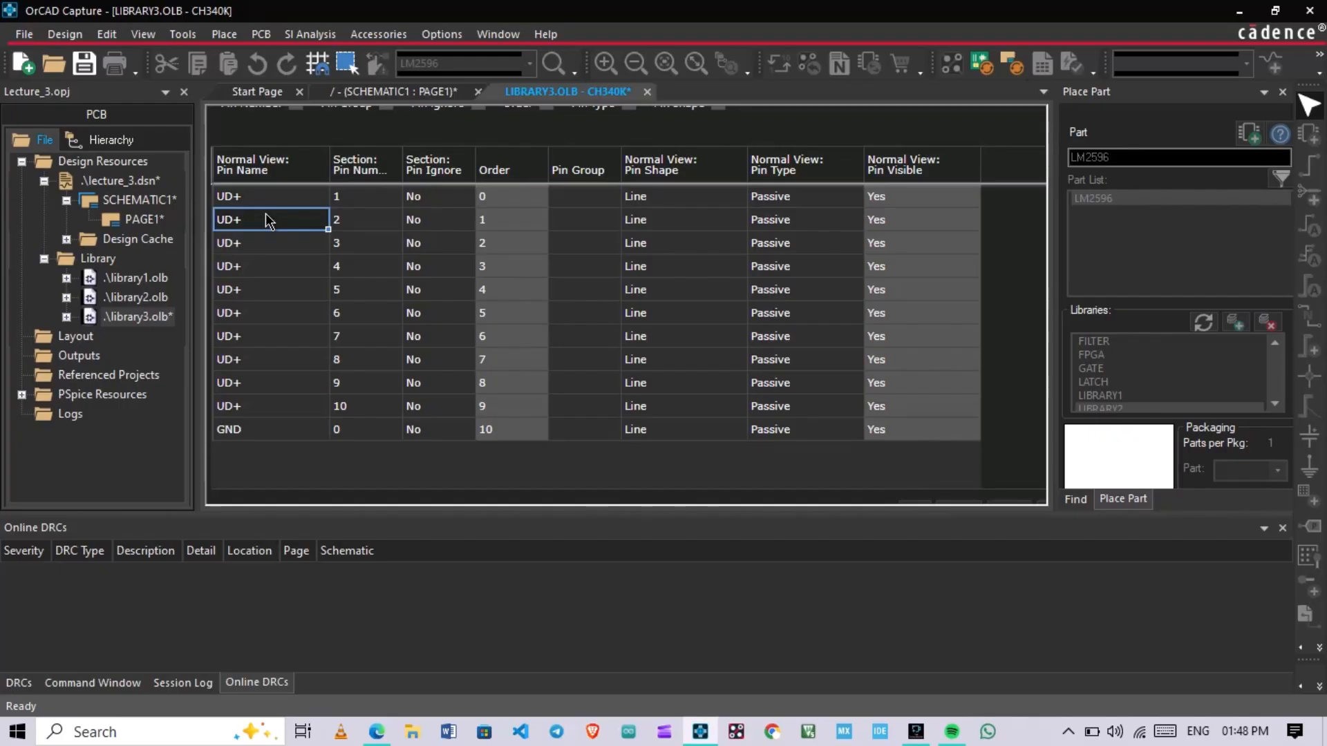
click(270, 220)
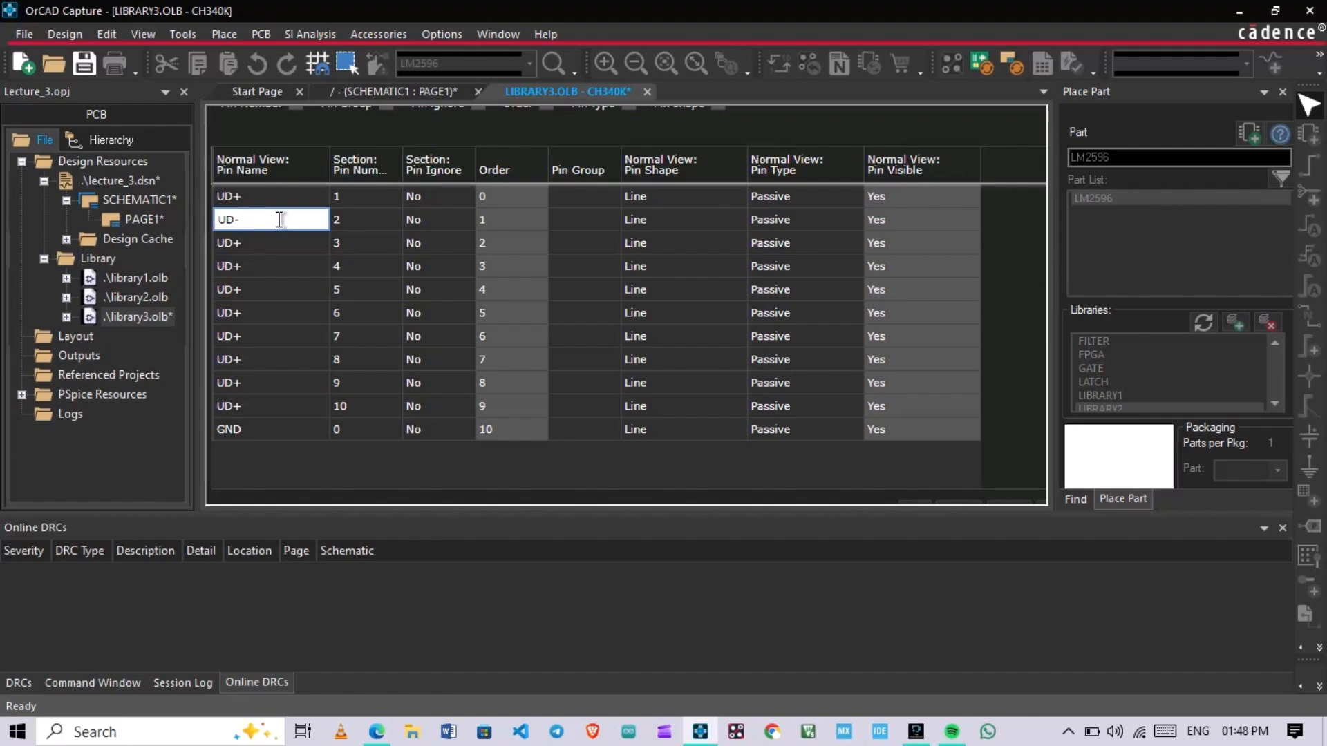
key(Return)
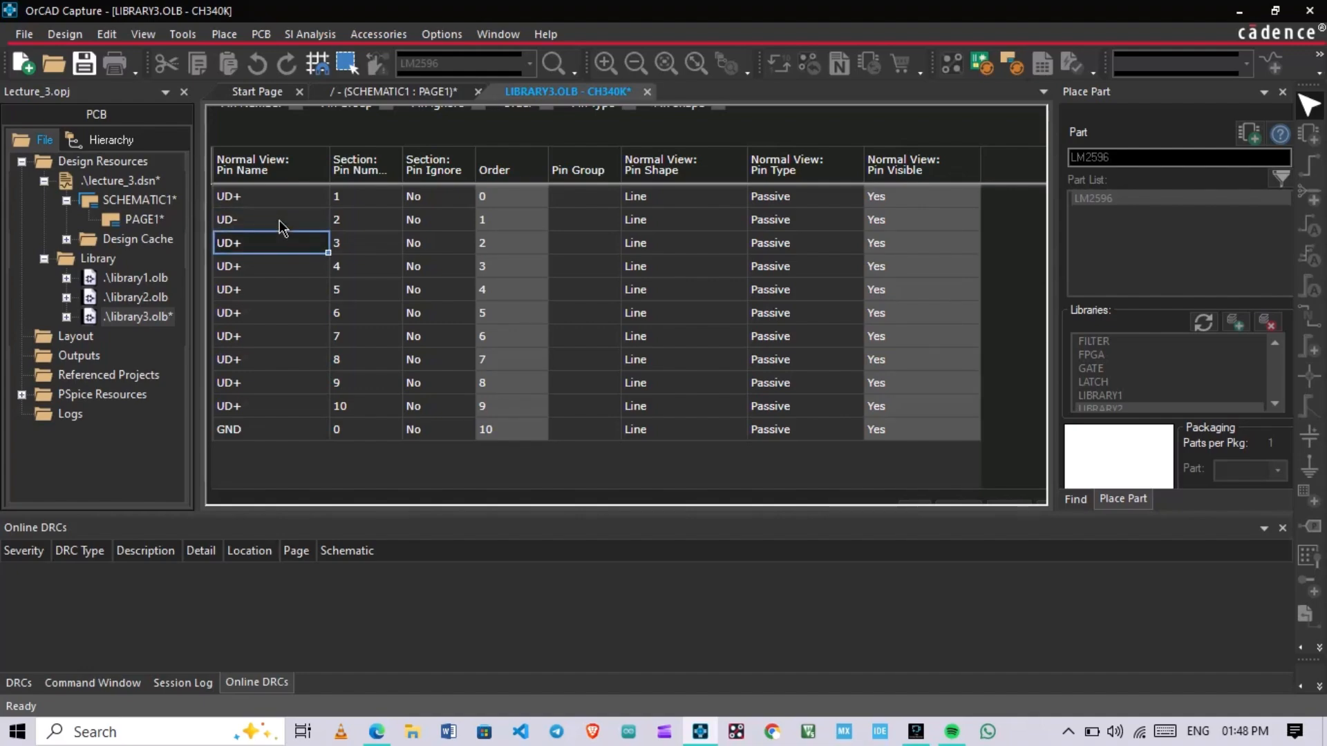
text(GND)
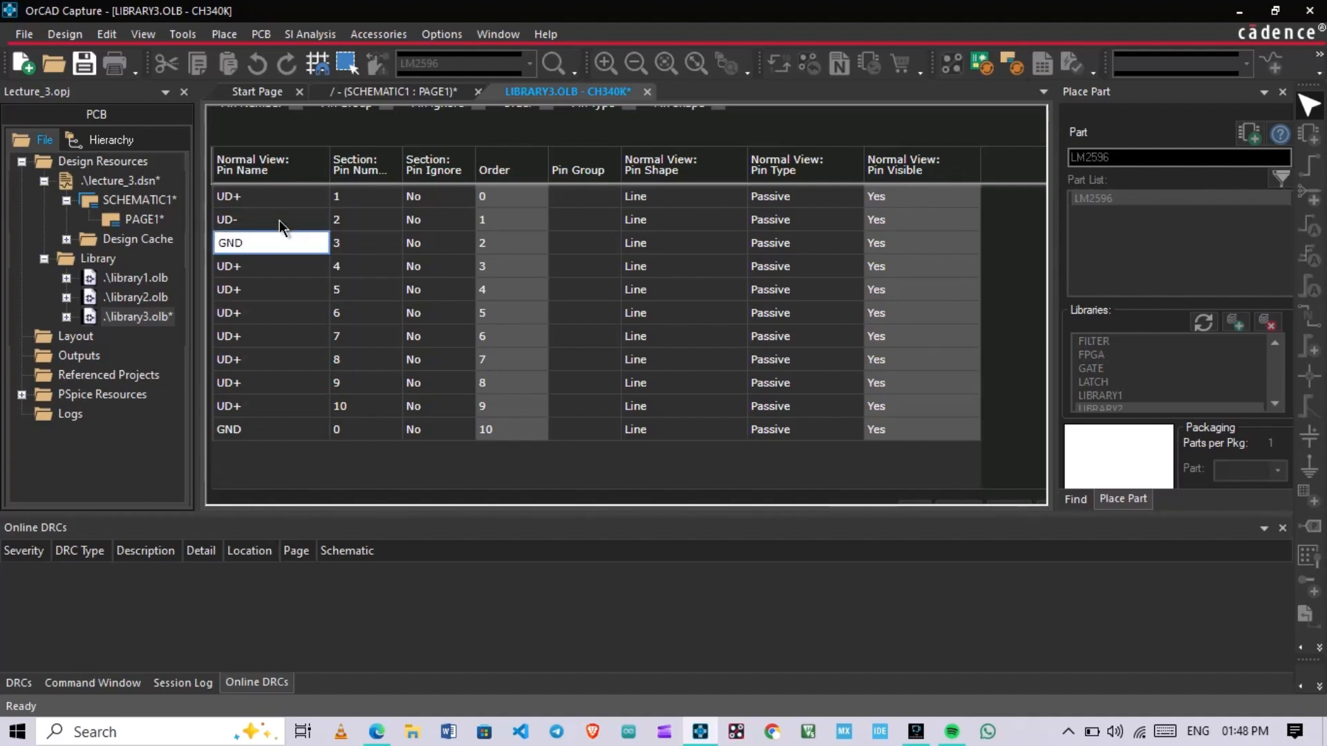
key(Return)
text(D)
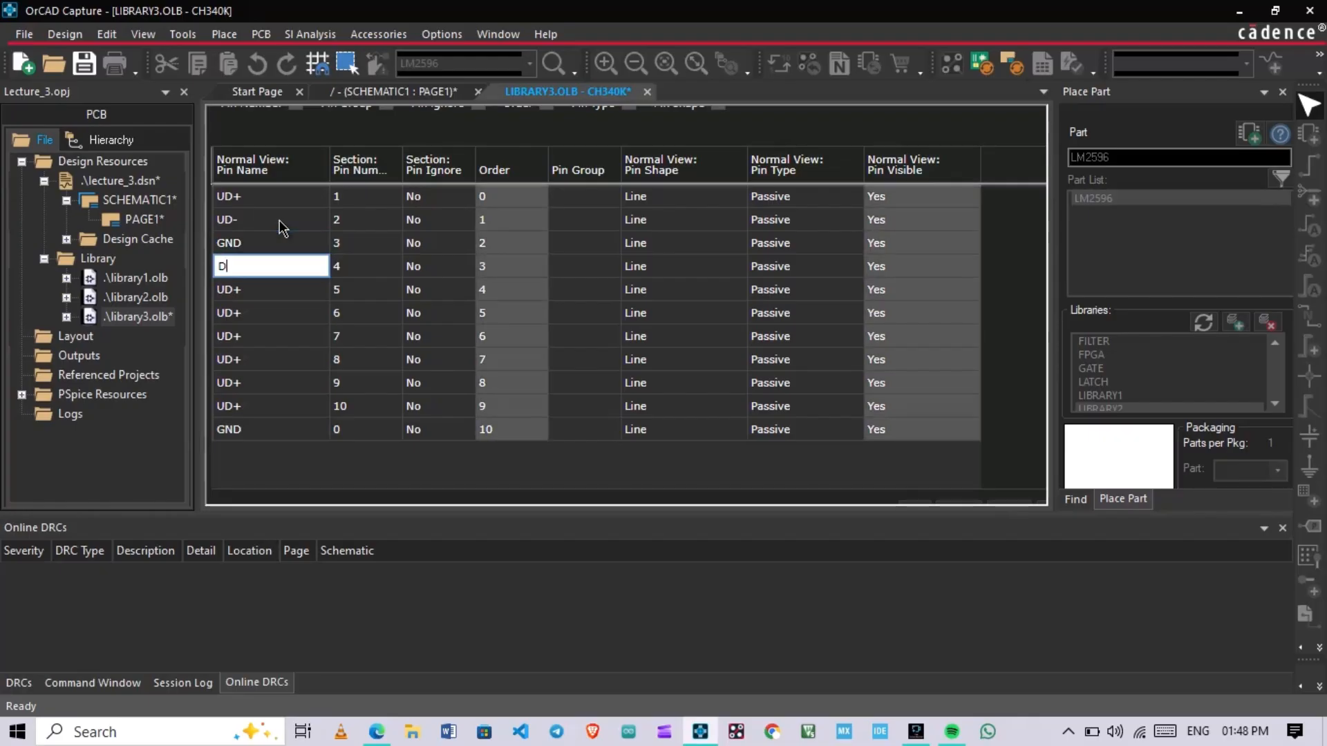
text(TR#)
key(Return)
Rename pin 5 as CTS#, pin 6 as RTS# and pin 7 as VCC
text(C)
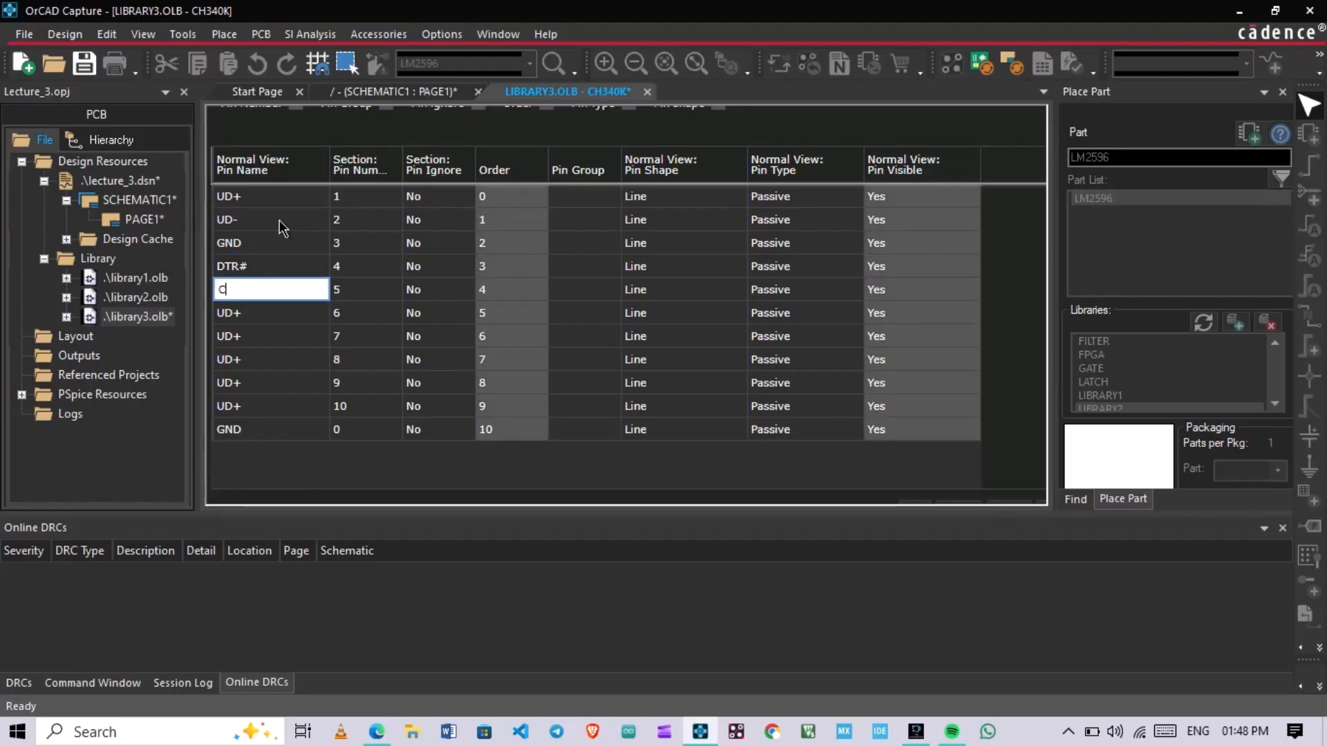
text(TS#)
key(Return)
text(RTS)
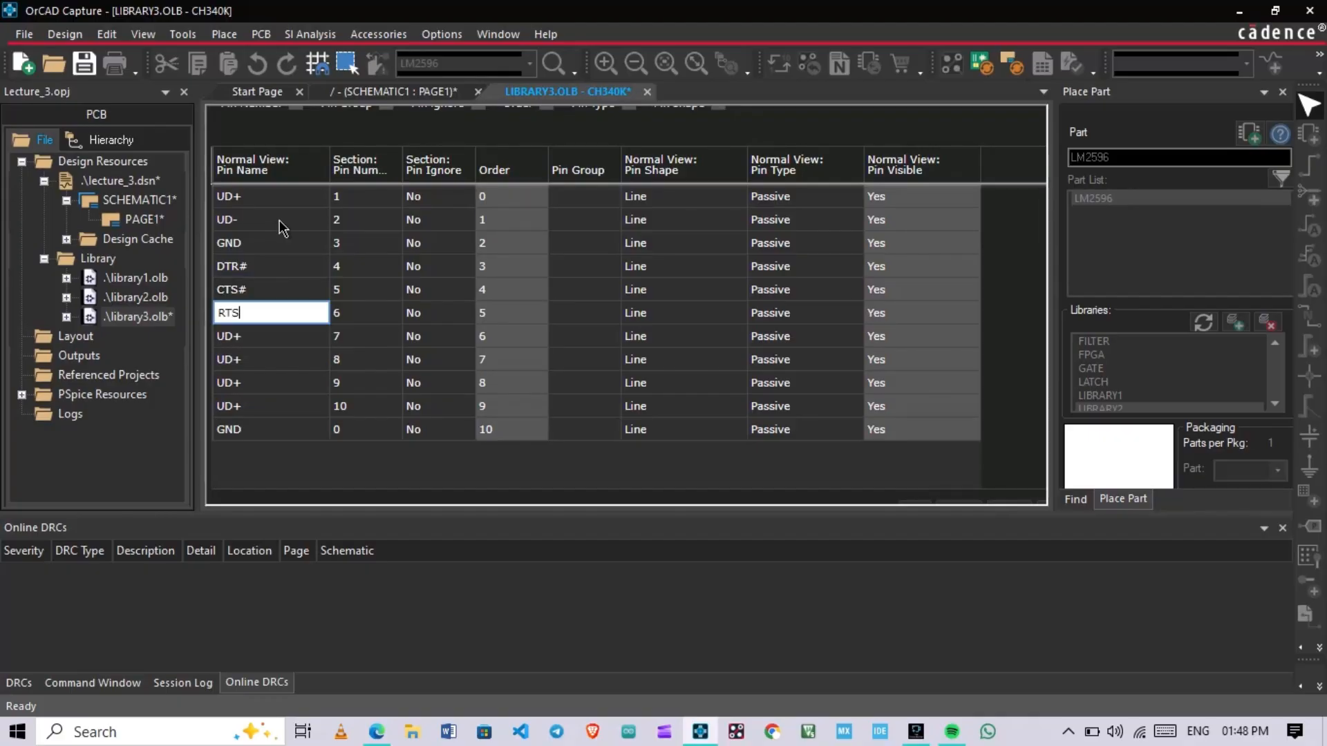
text(#)
key(Return)
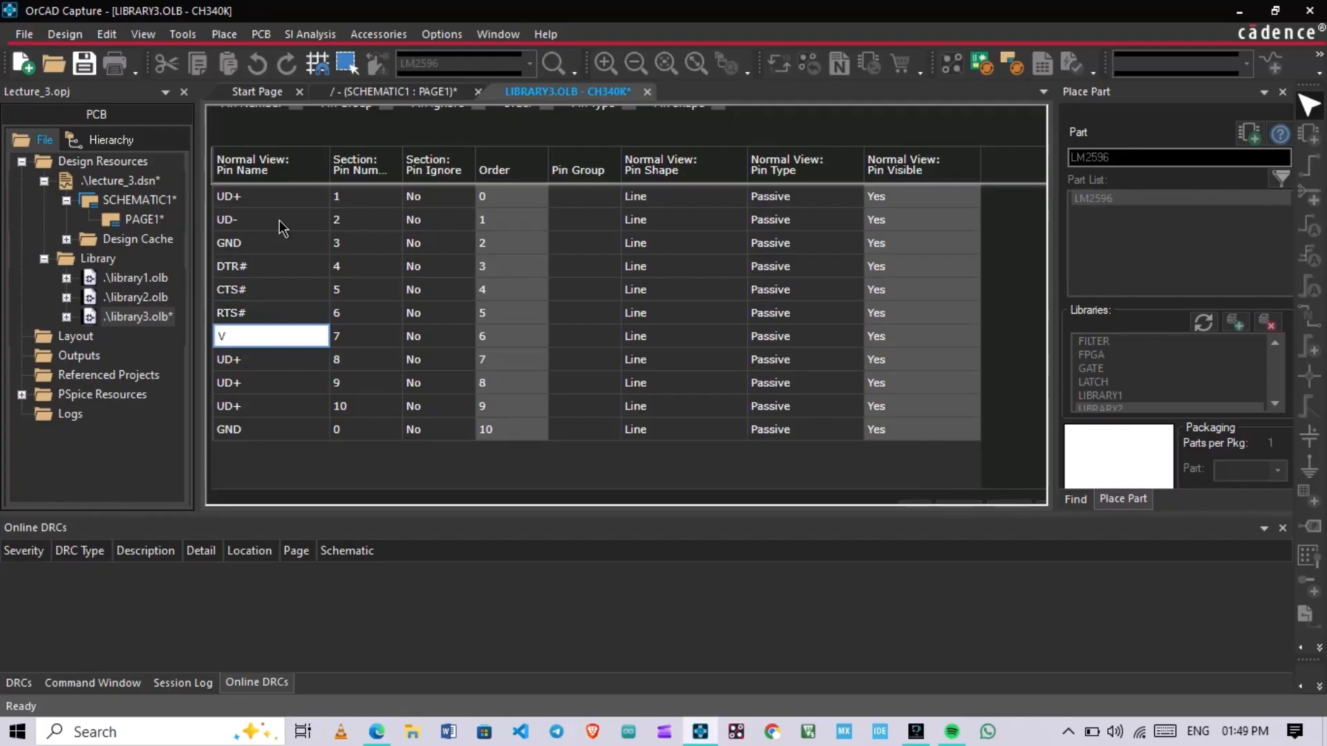
text(VCC)
key(Return)
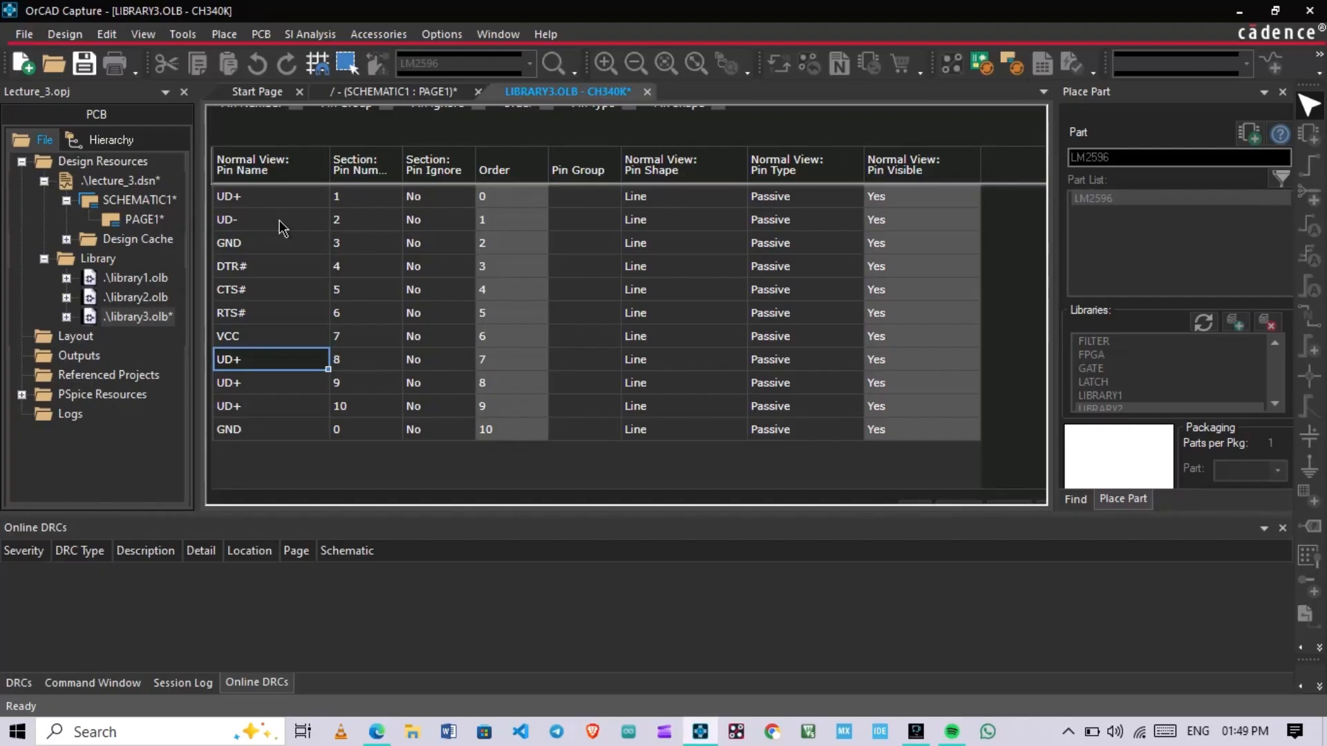
Rename pin 8 as TXD, pin 9 as RXD and pin 10 as V3
text(TXD)
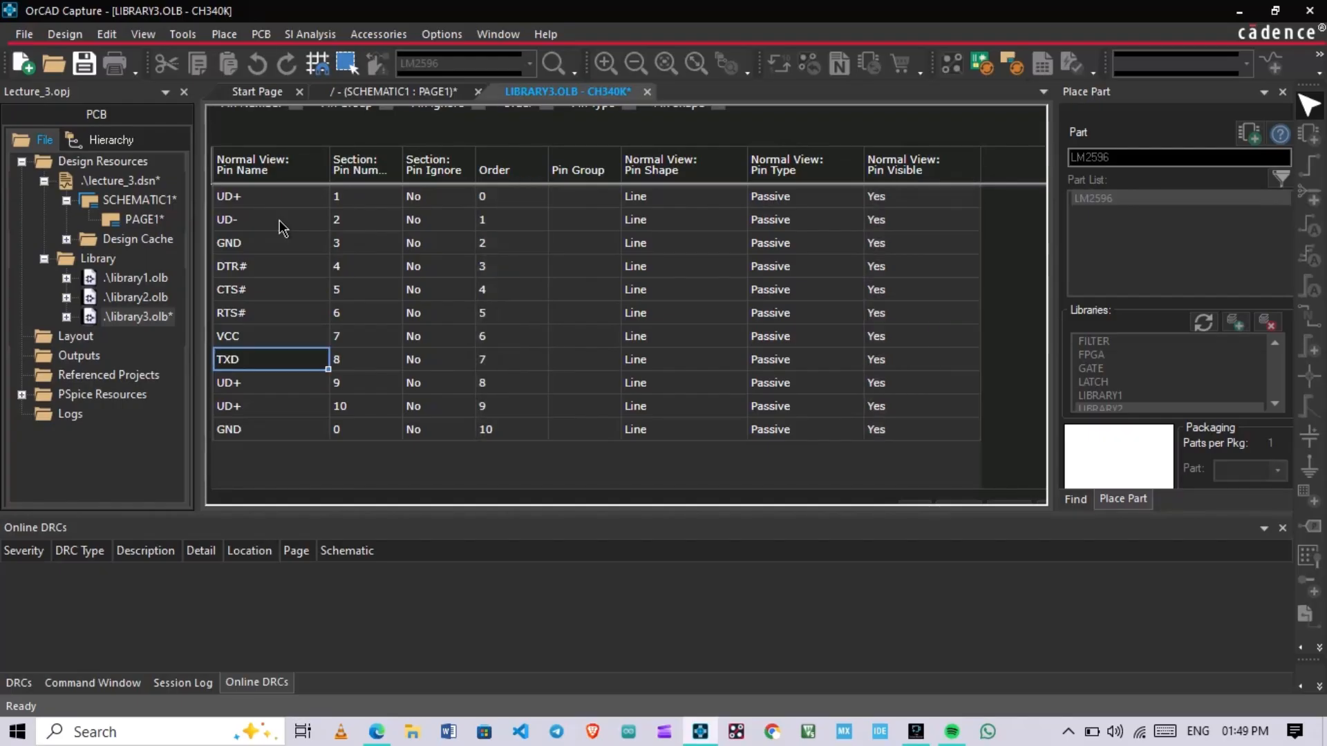
key(Return)
text(RXD)
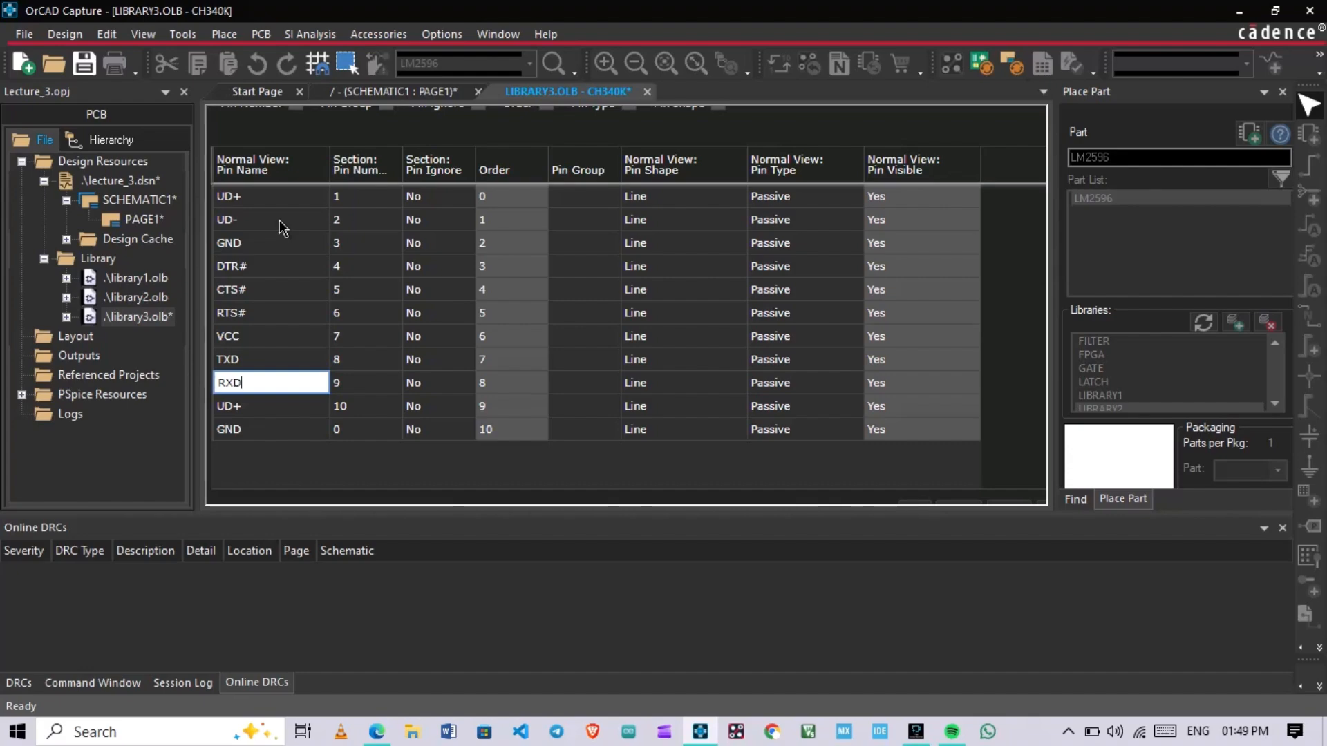
key(Return)
text(V)
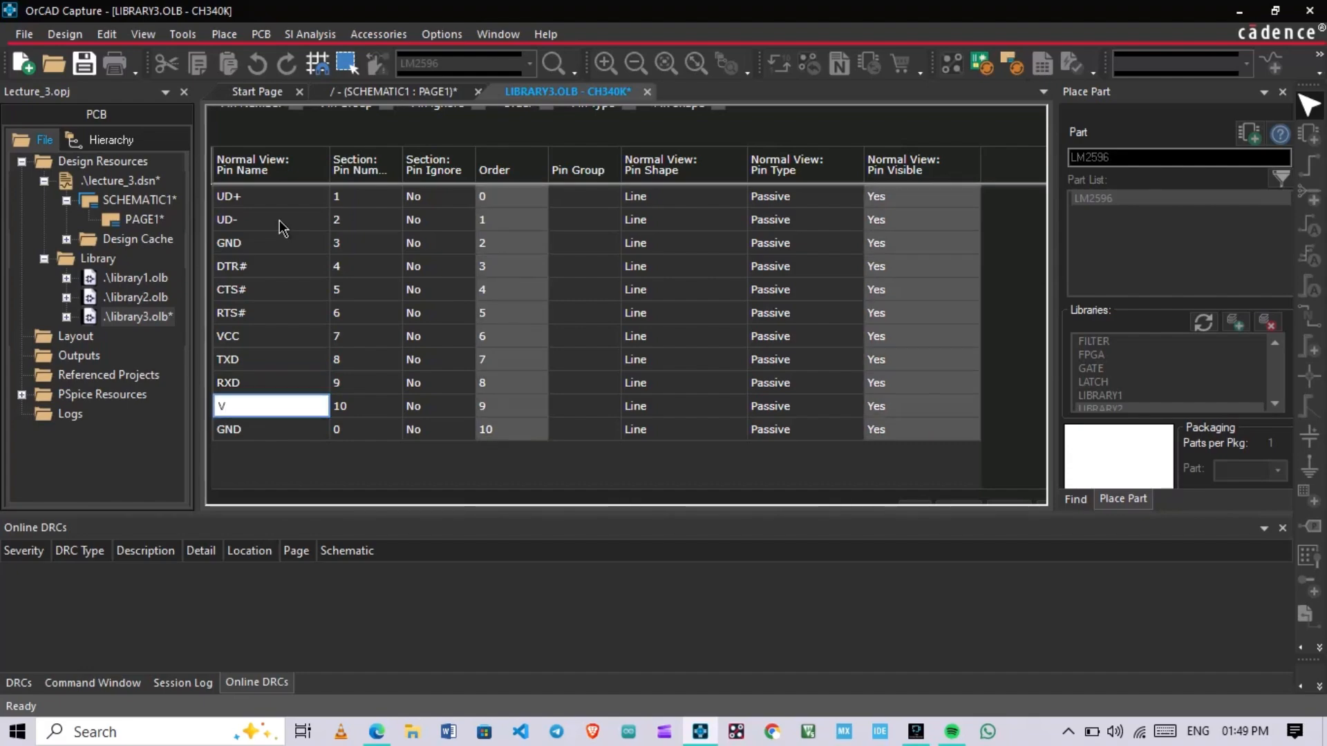
text(3)
key(Return)
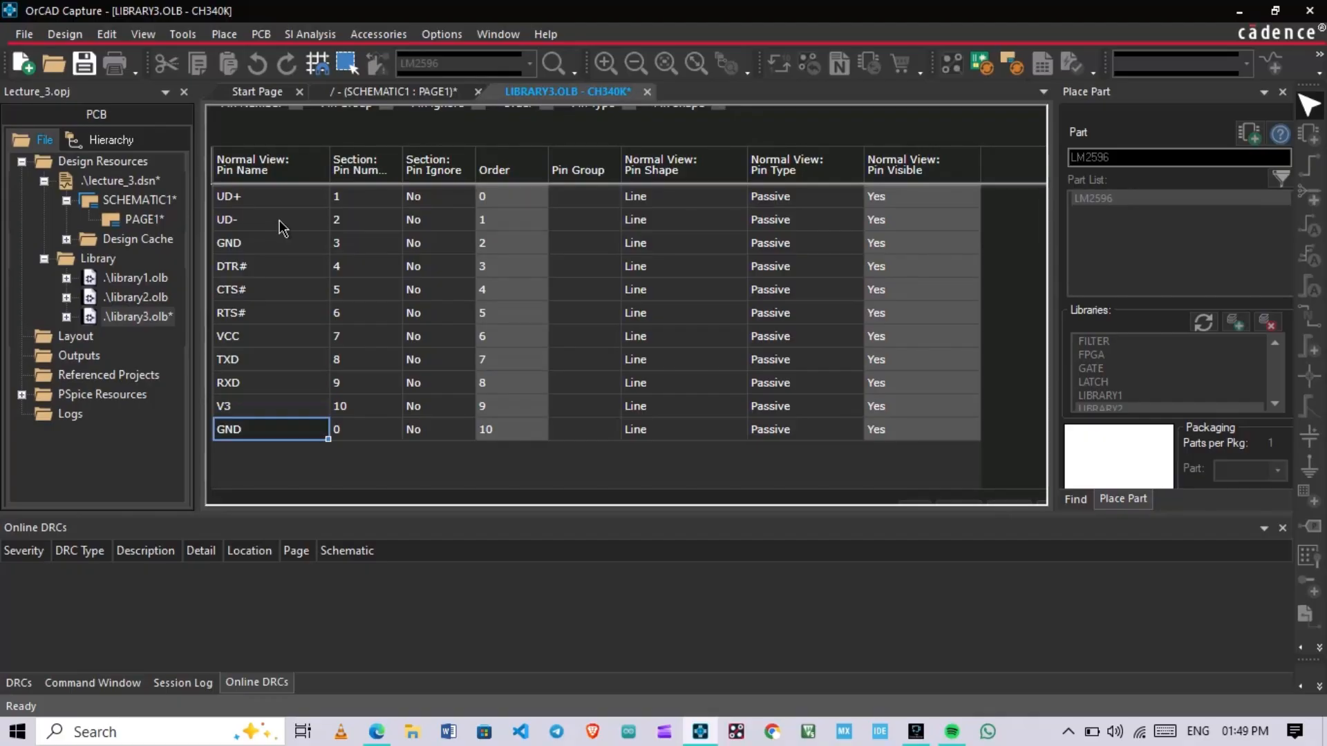
click(769, 129)
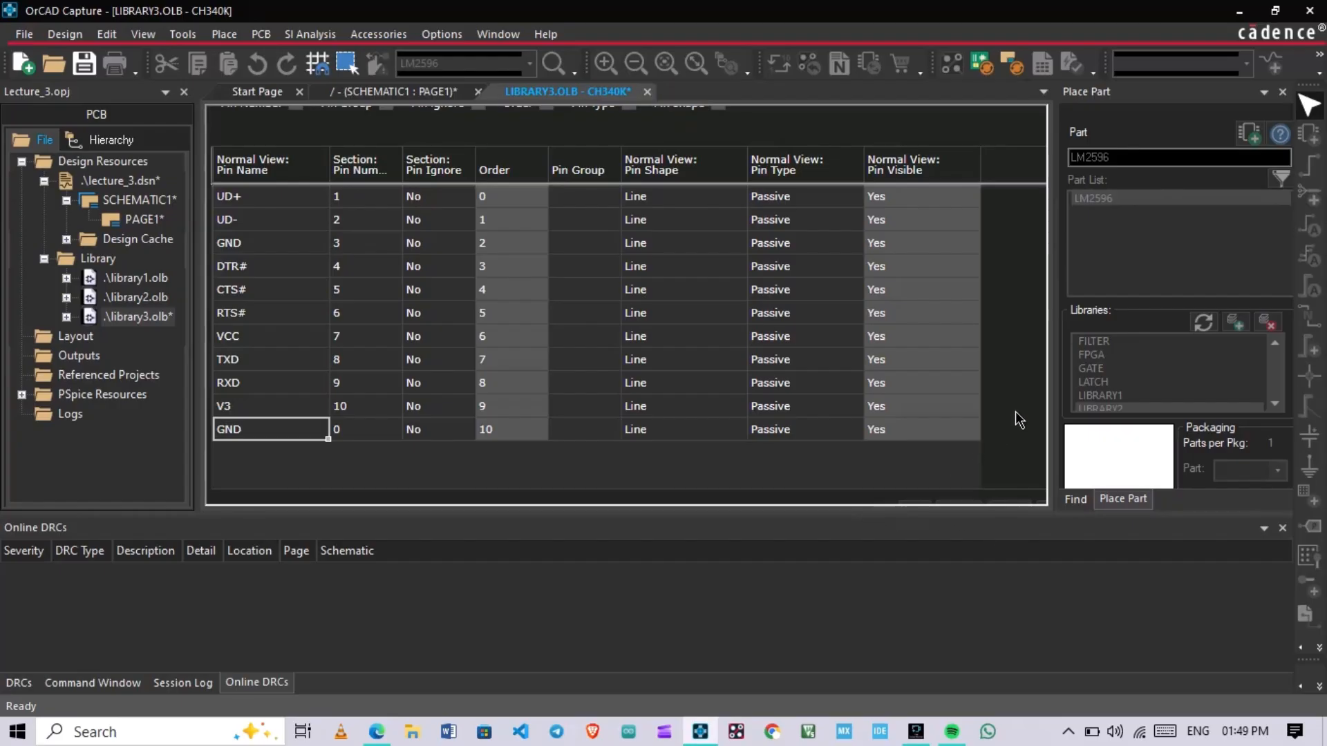
click(1020, 376)
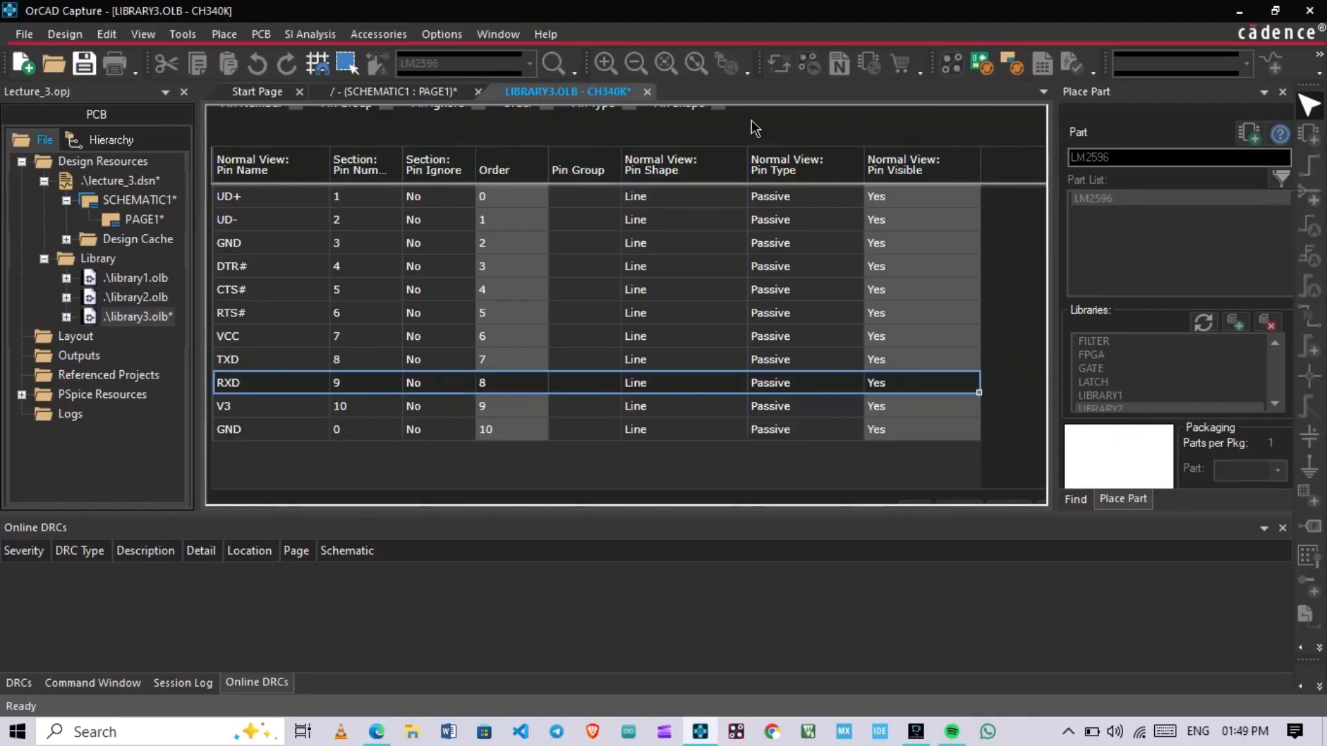
click(786, 118)
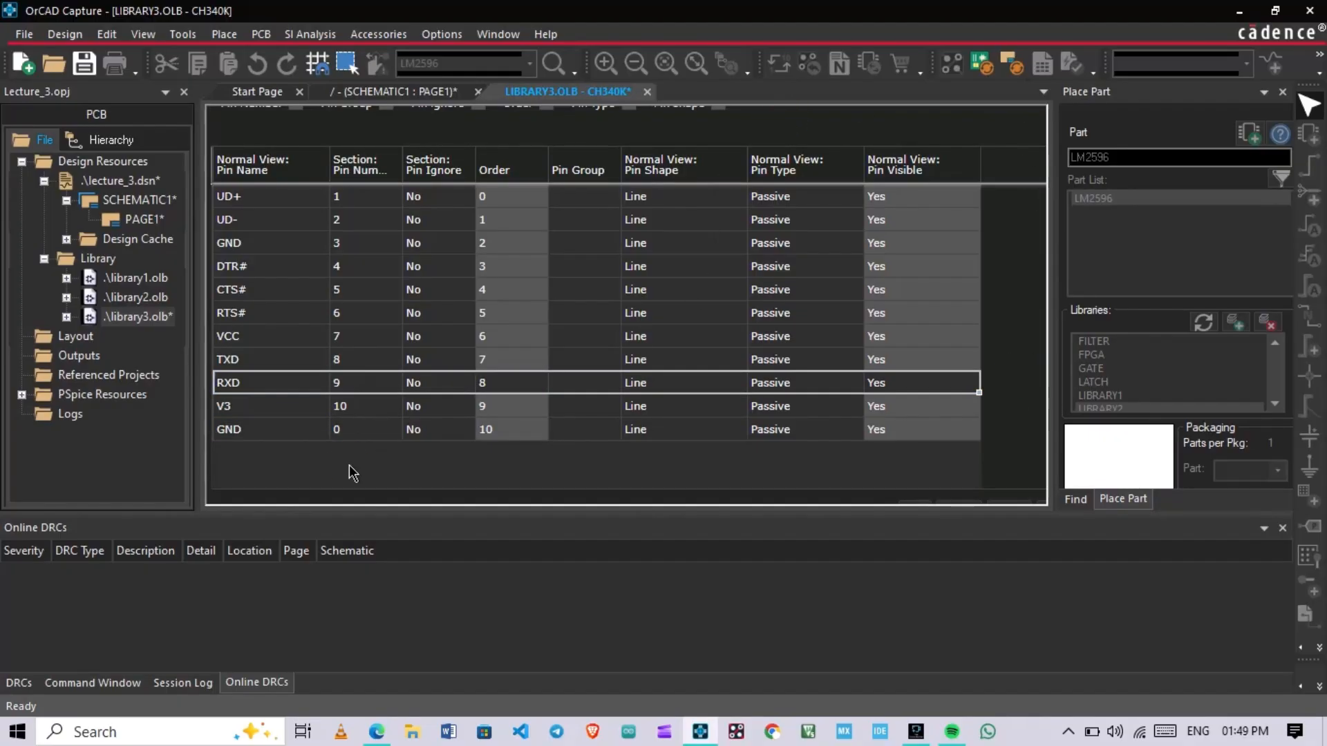
click(380, 118)
click(765, 119)
click(1003, 469)
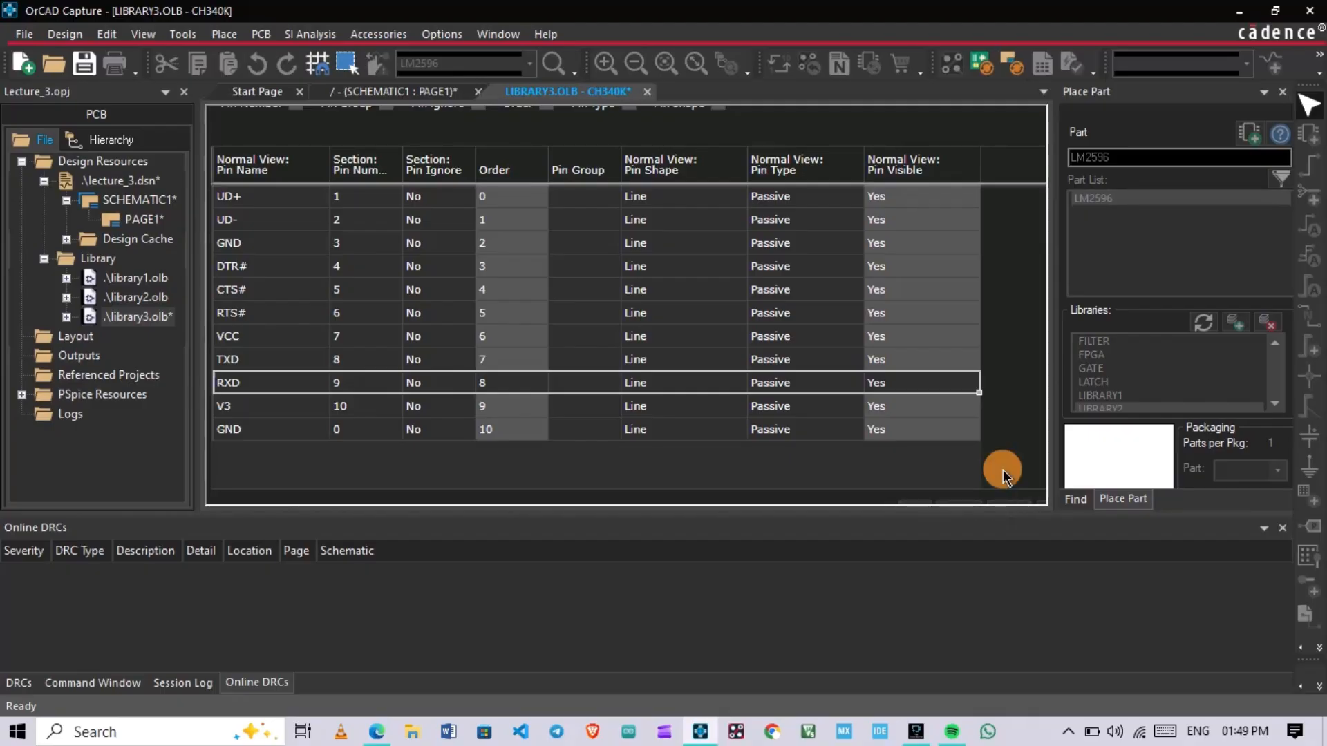
click(994, 400)
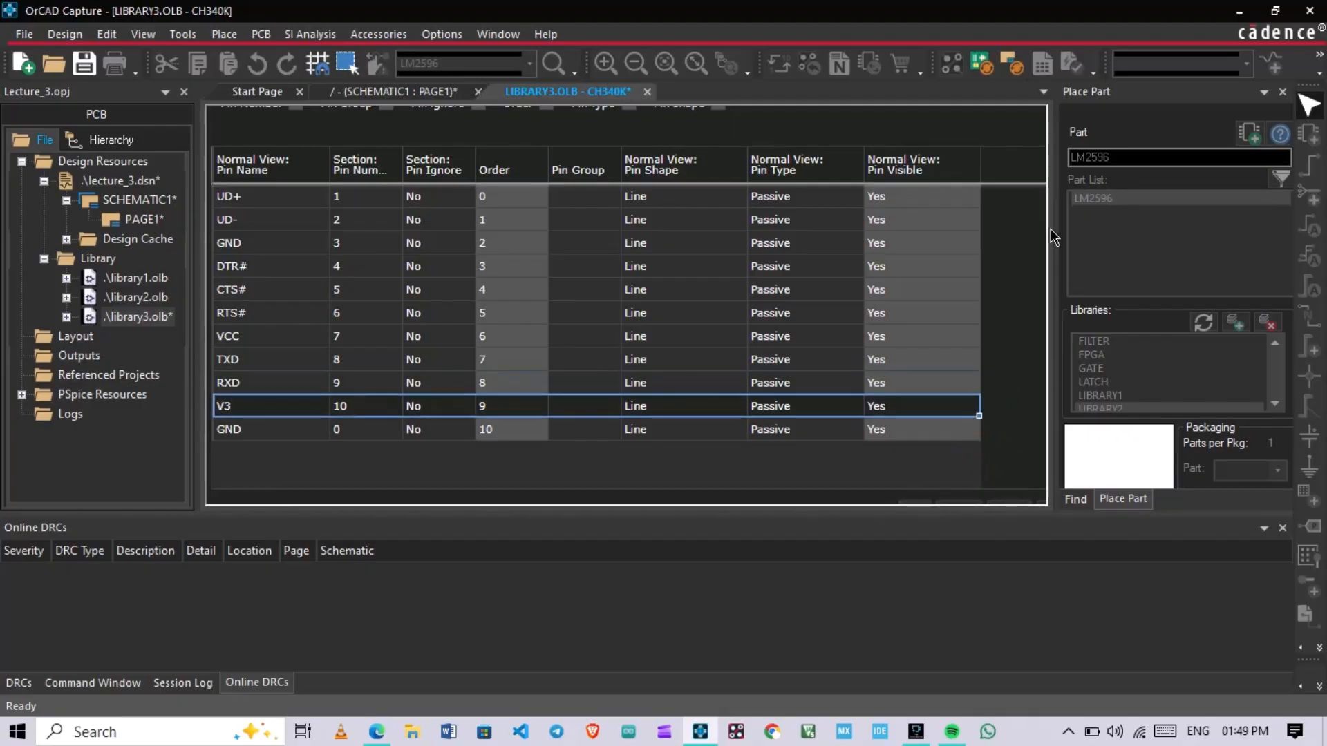
click(1044, 92)
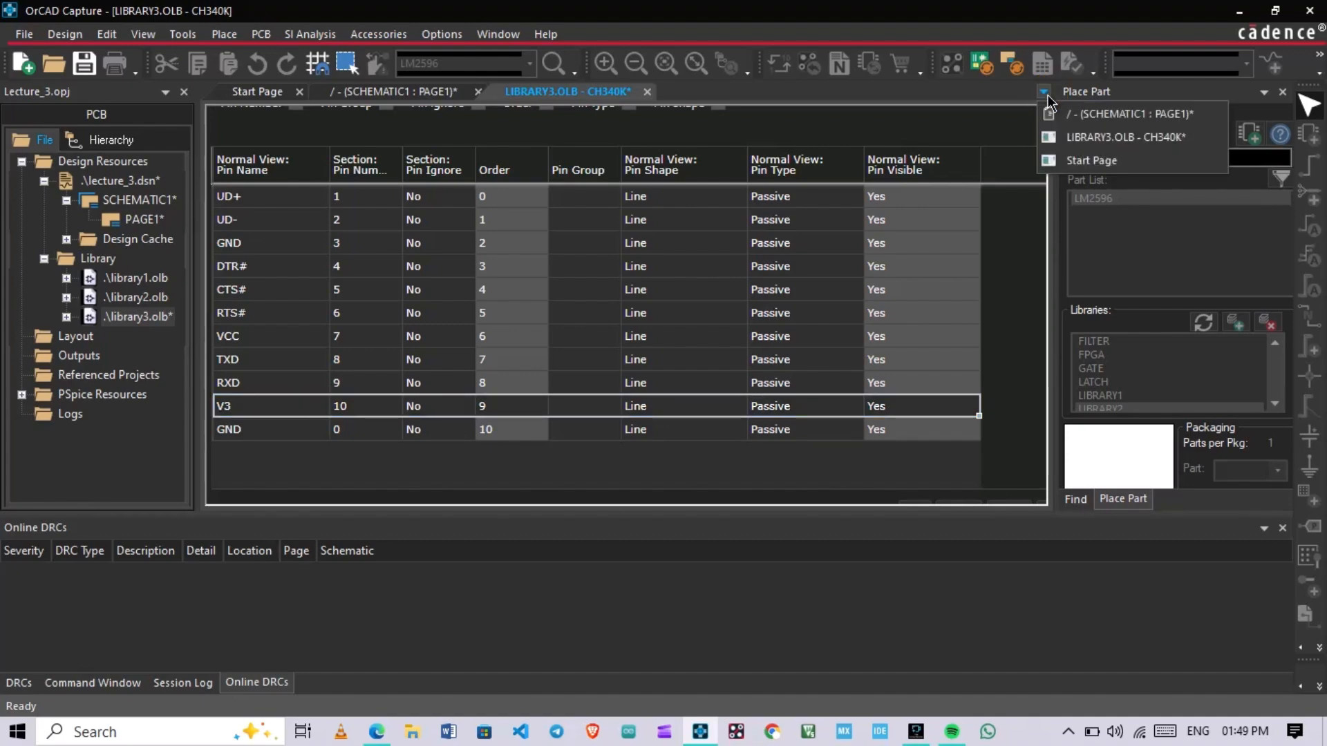
click(1044, 92)
click(1017, 275)
click(943, 119)
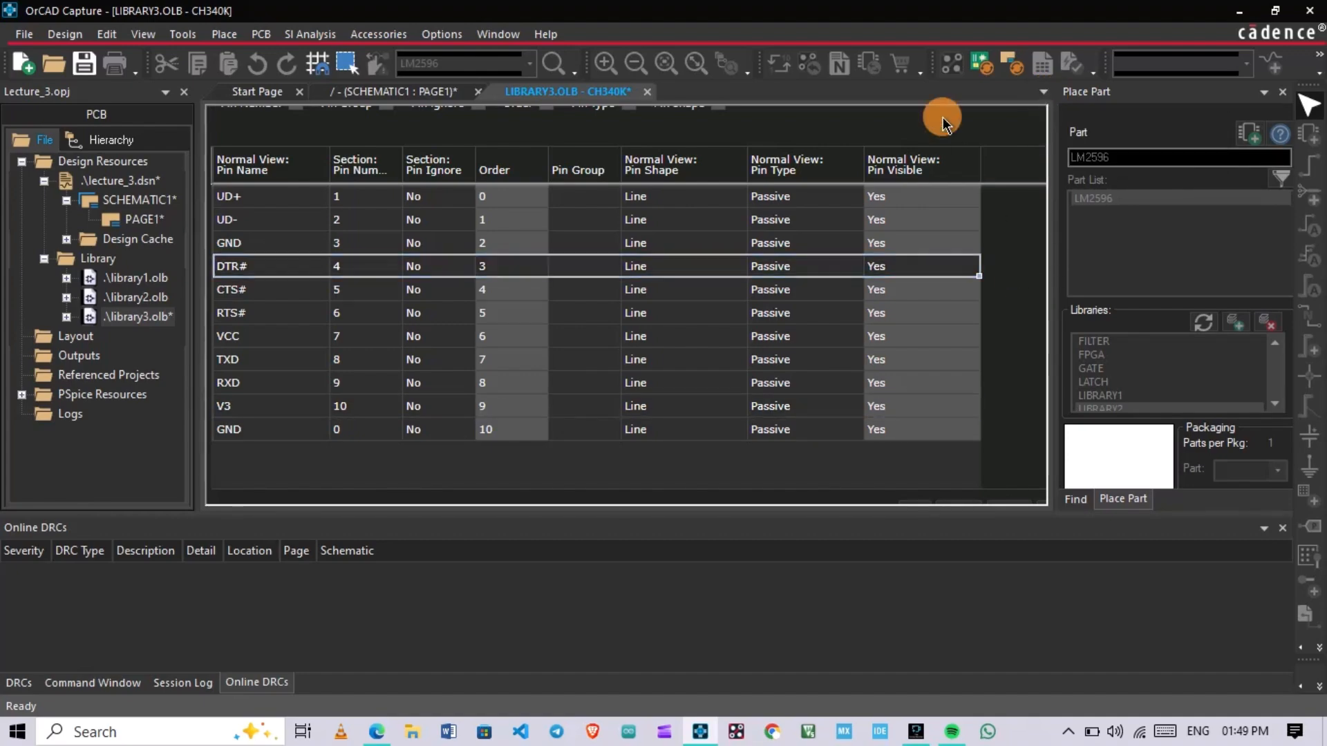
click(814, 125)
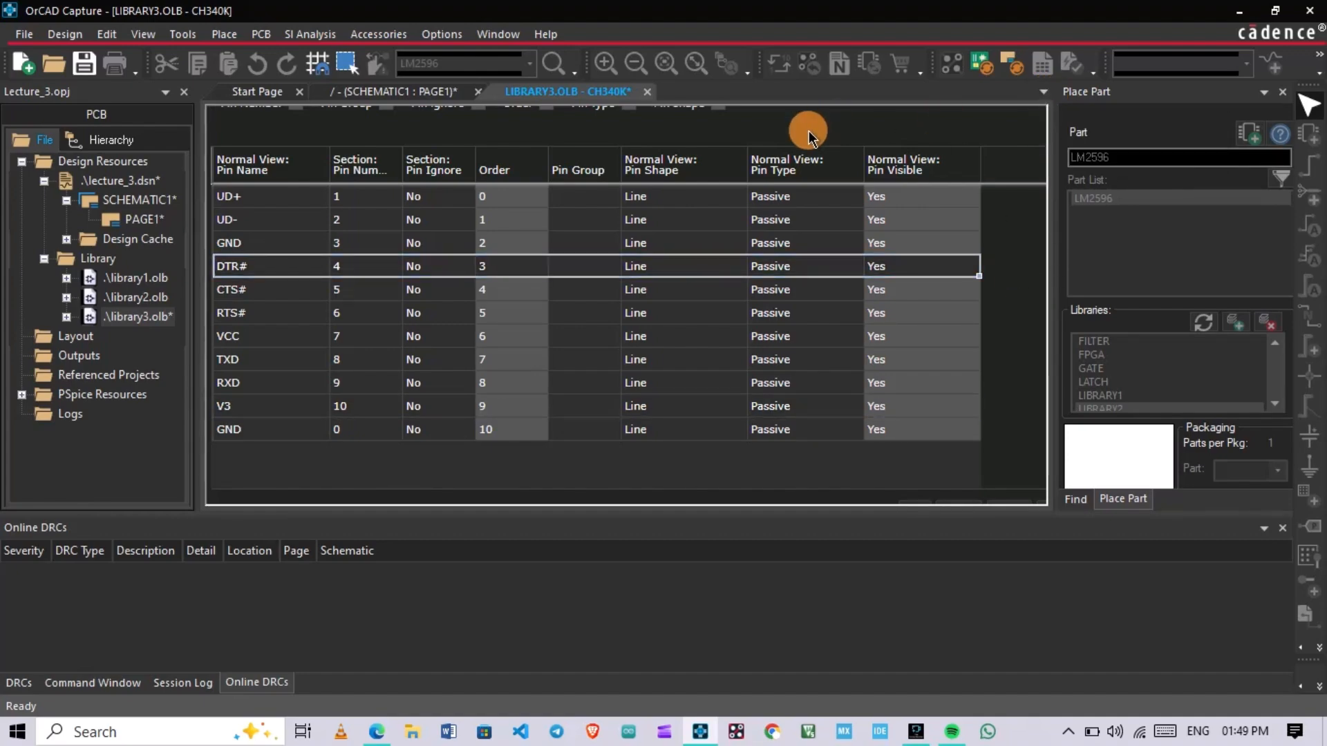
click(495, 490)
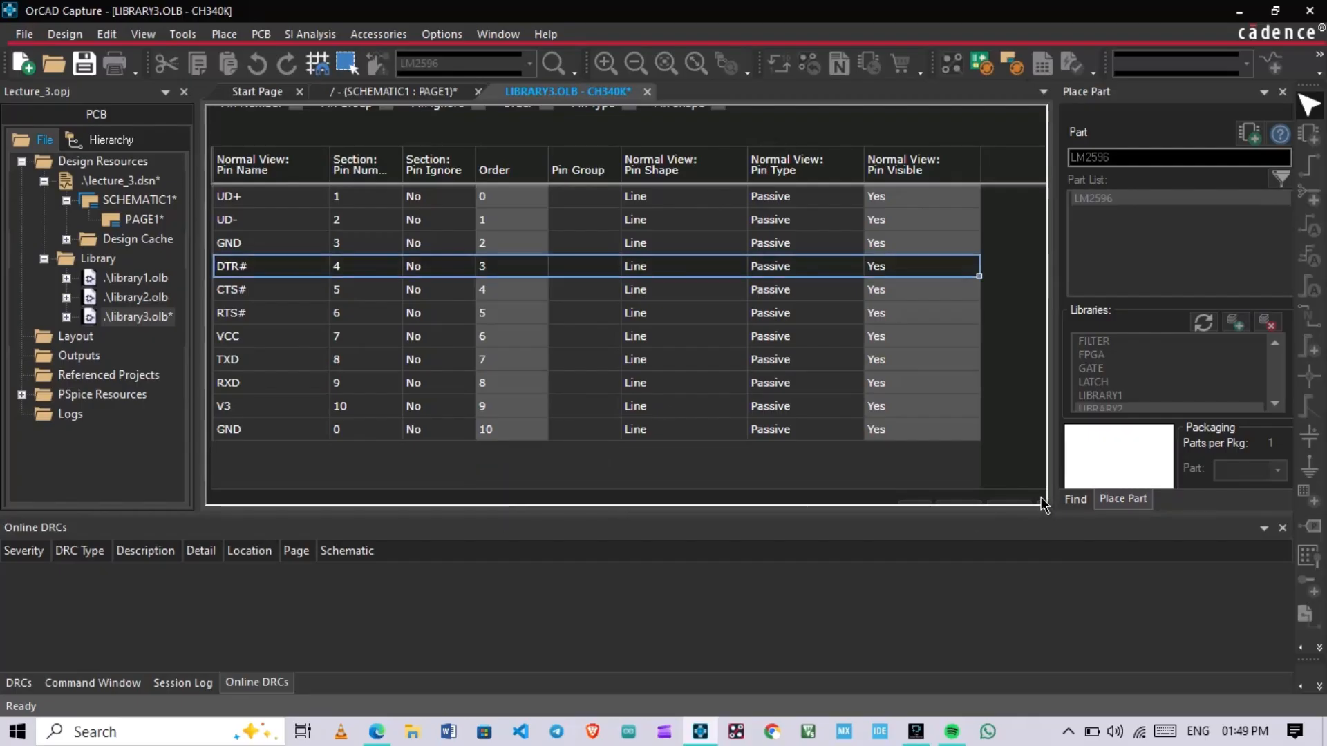
Enlarge the part editor area by reducing the height of the Online DRCs panel
drag(1023, 512, 1032, 553)
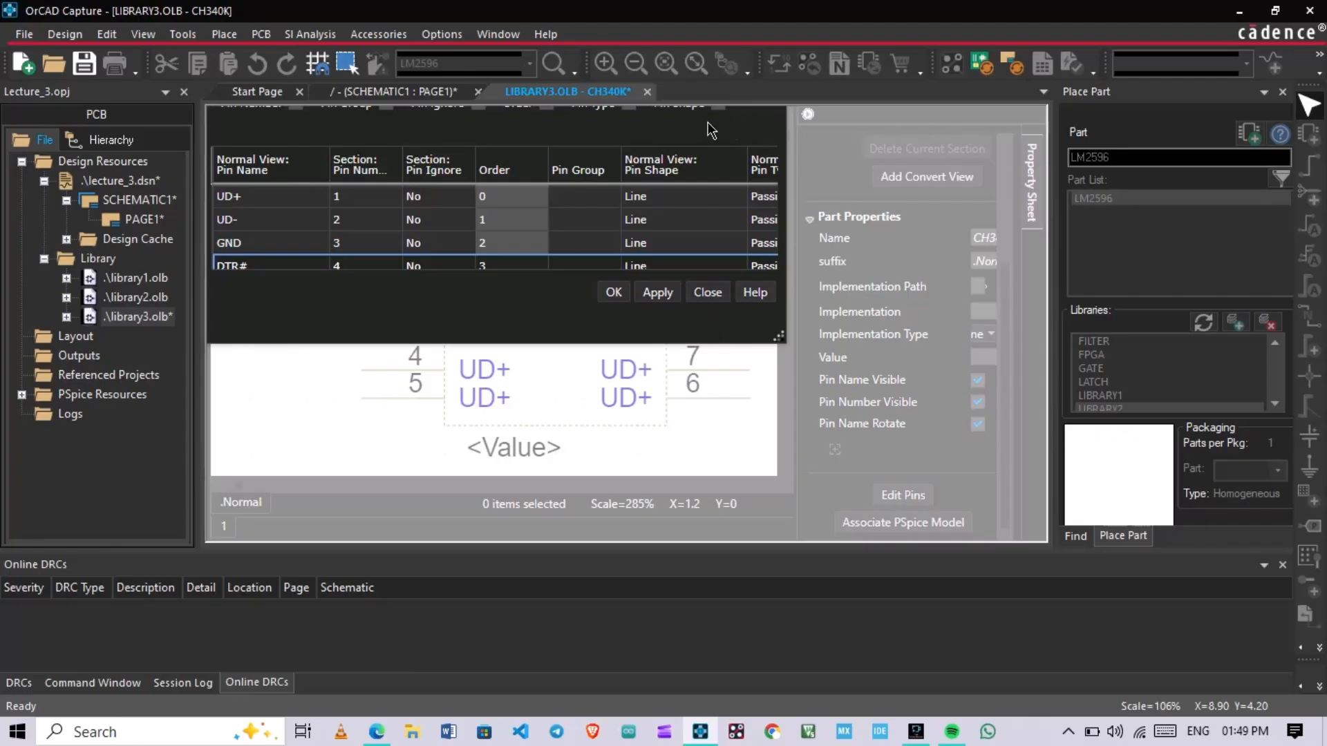
Apply the pin name edits, close the Edit Pins table and collapse the Property Sheet
click(731, 315)
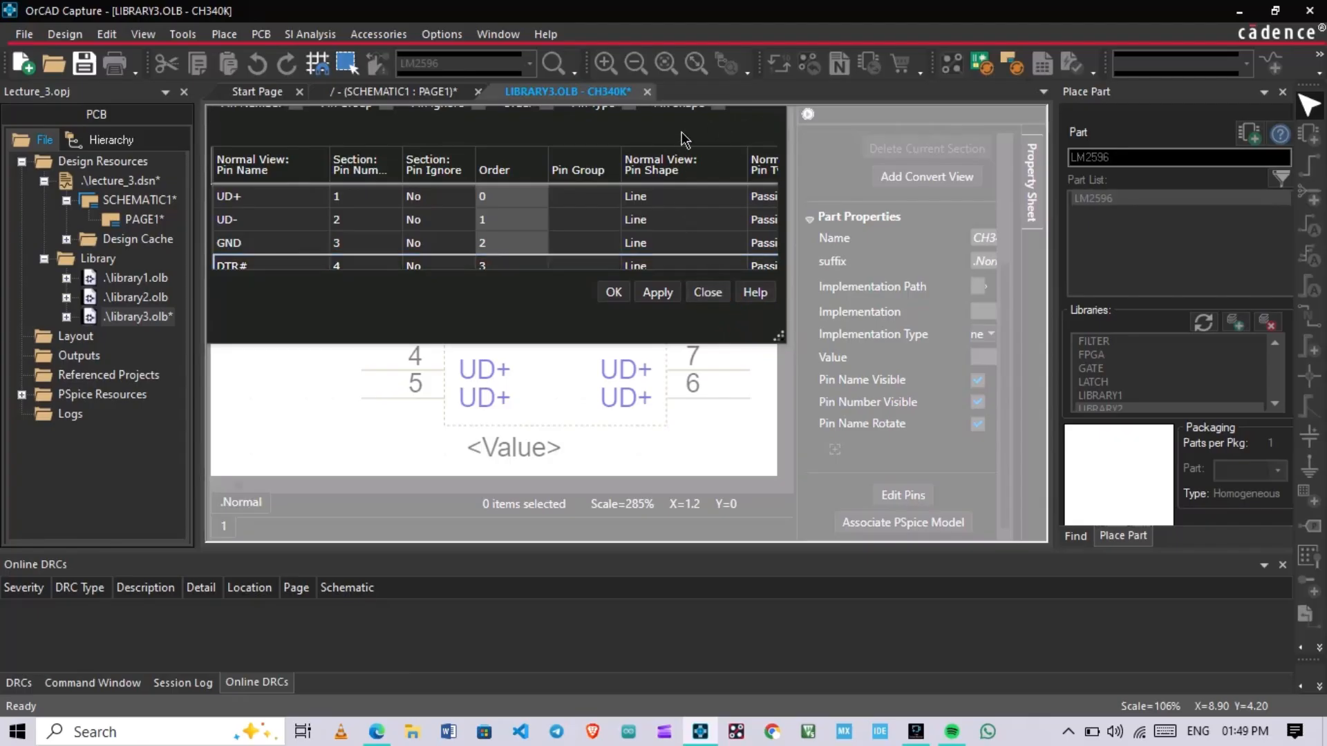
click(658, 293)
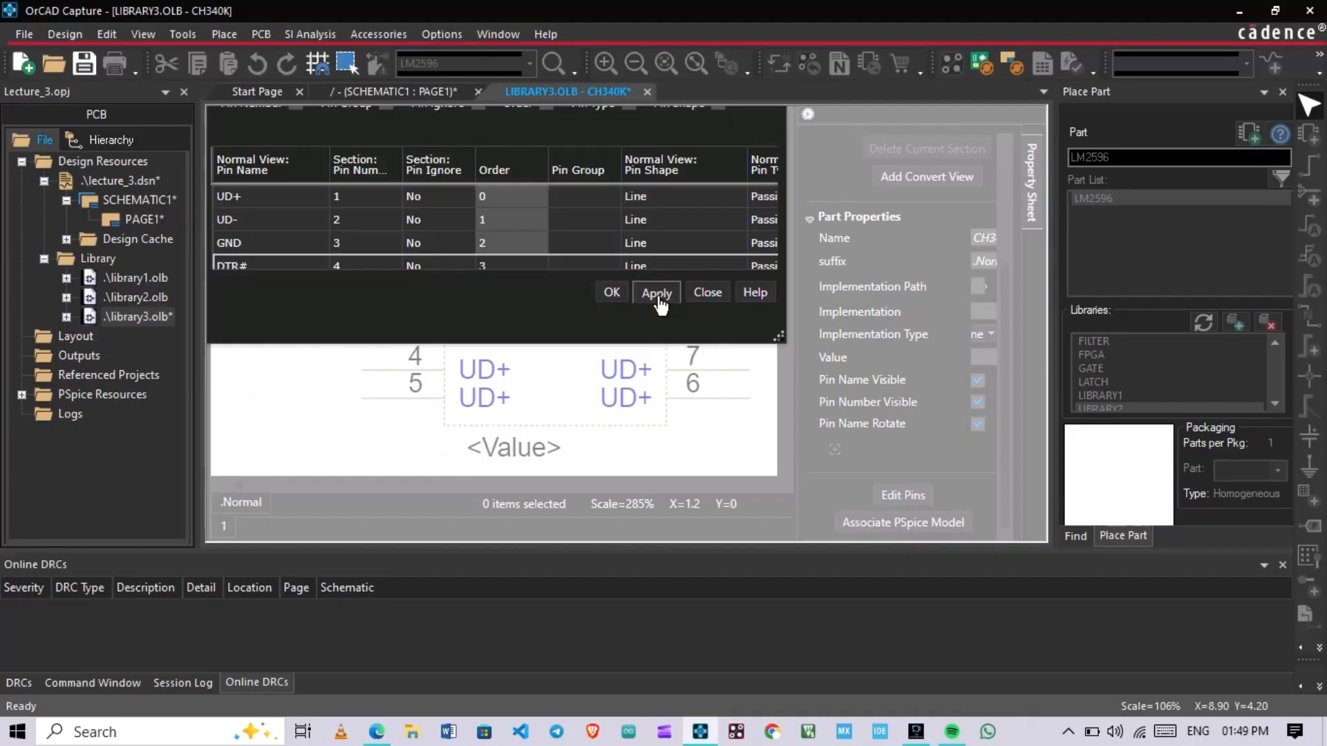
click(613, 292)
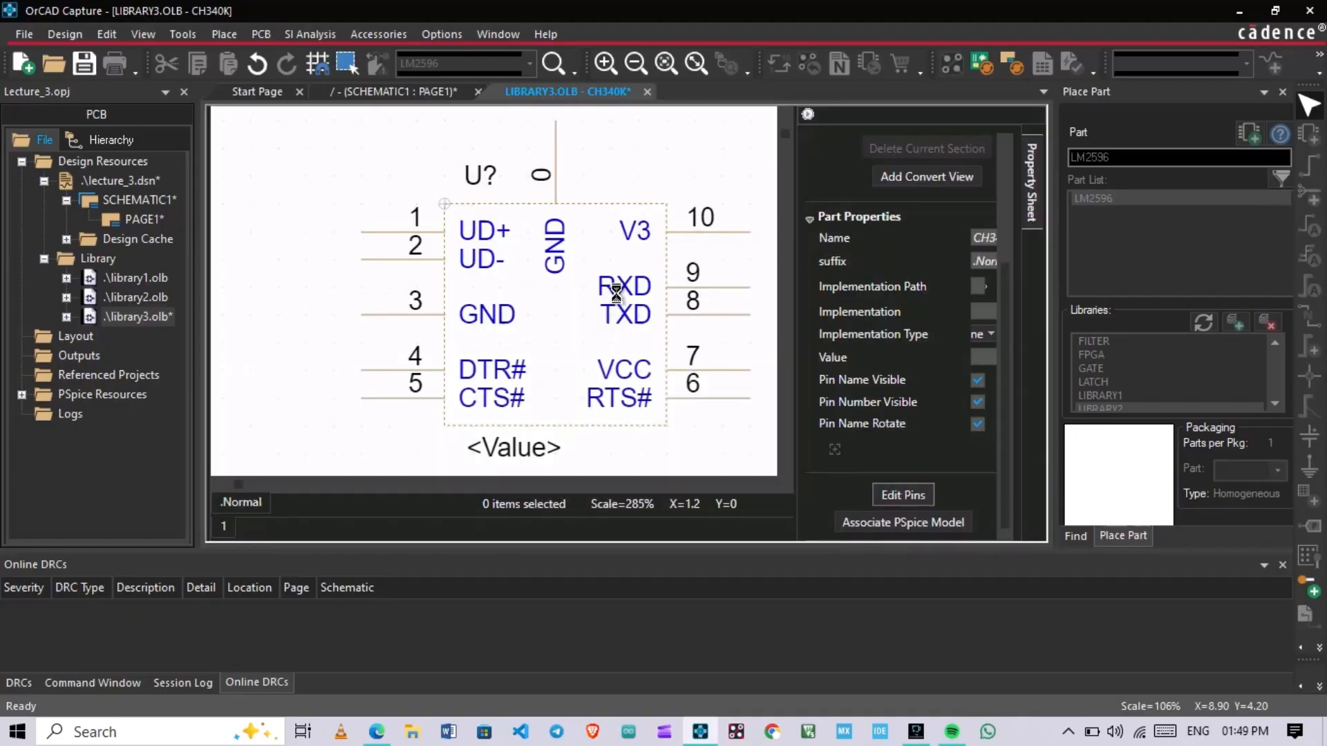
click(807, 116)
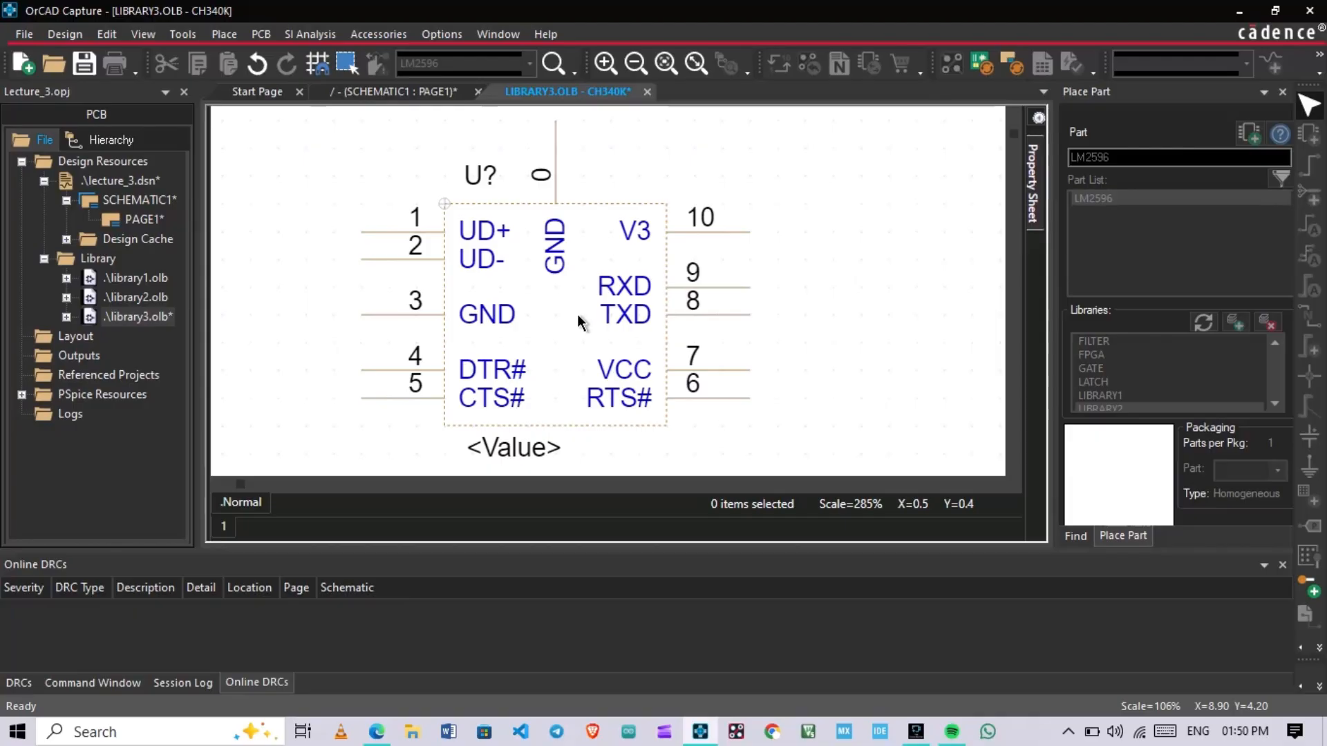
Check the symbol's pin names and numbers against the CH340K pinout in the CH340DS1.pdf datasheet
scroll(578, 315, down, 3)
ctrl+scroll(531, 296, down, 1)
scroll(393, 262, up, 1)
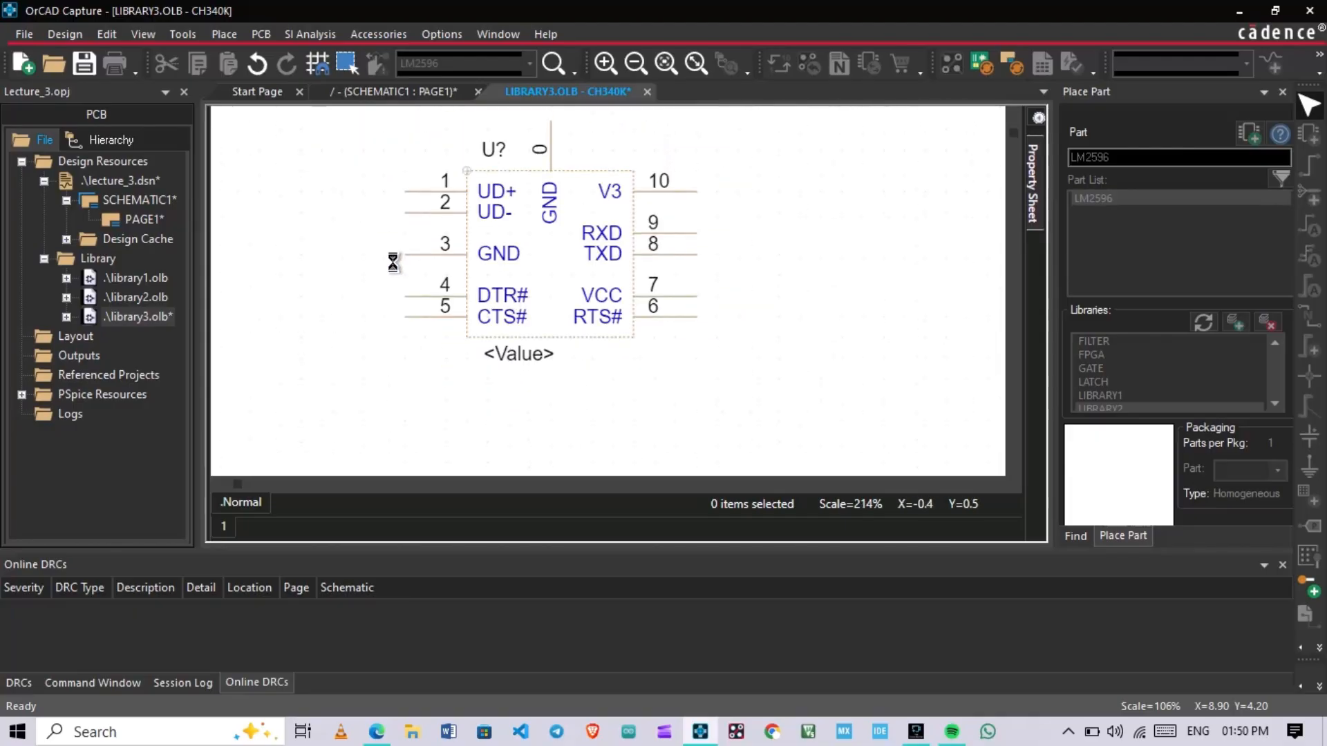
scroll(392, 263, up, 2)
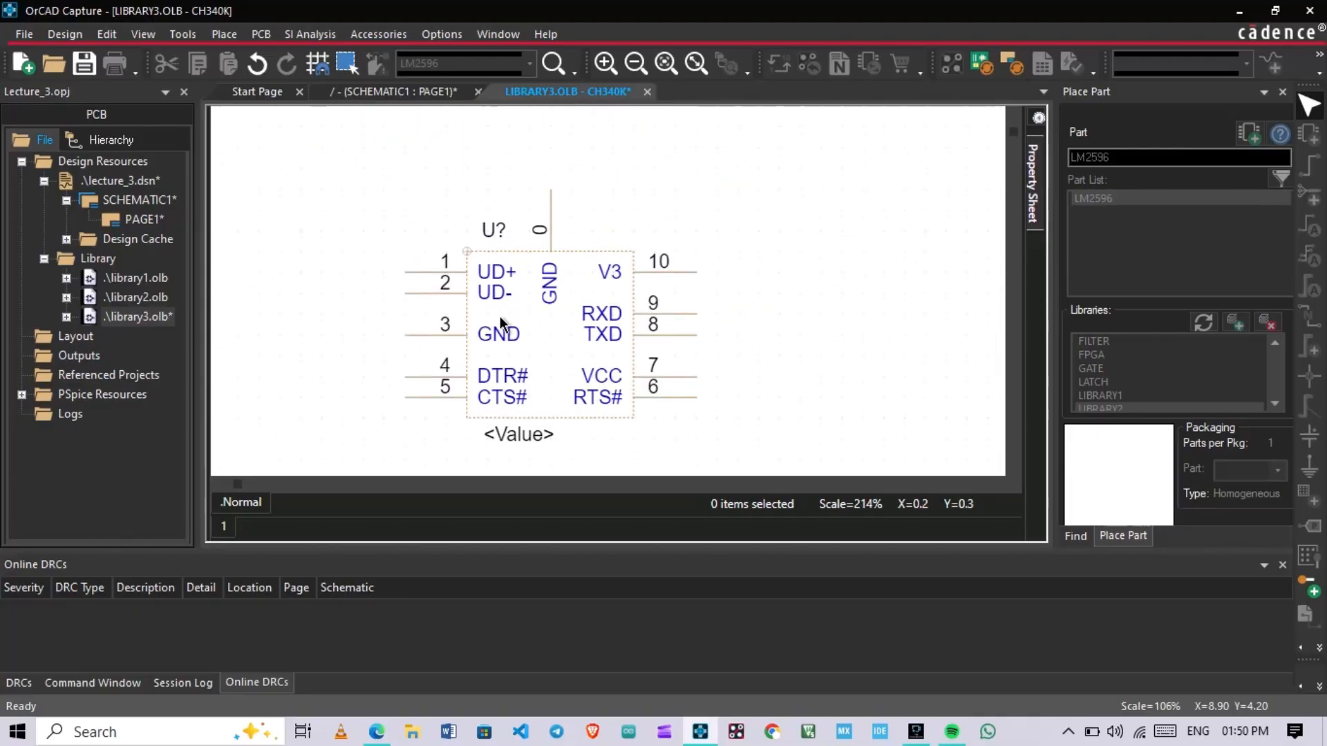
ctrl+scroll(376, 326, up, 1)
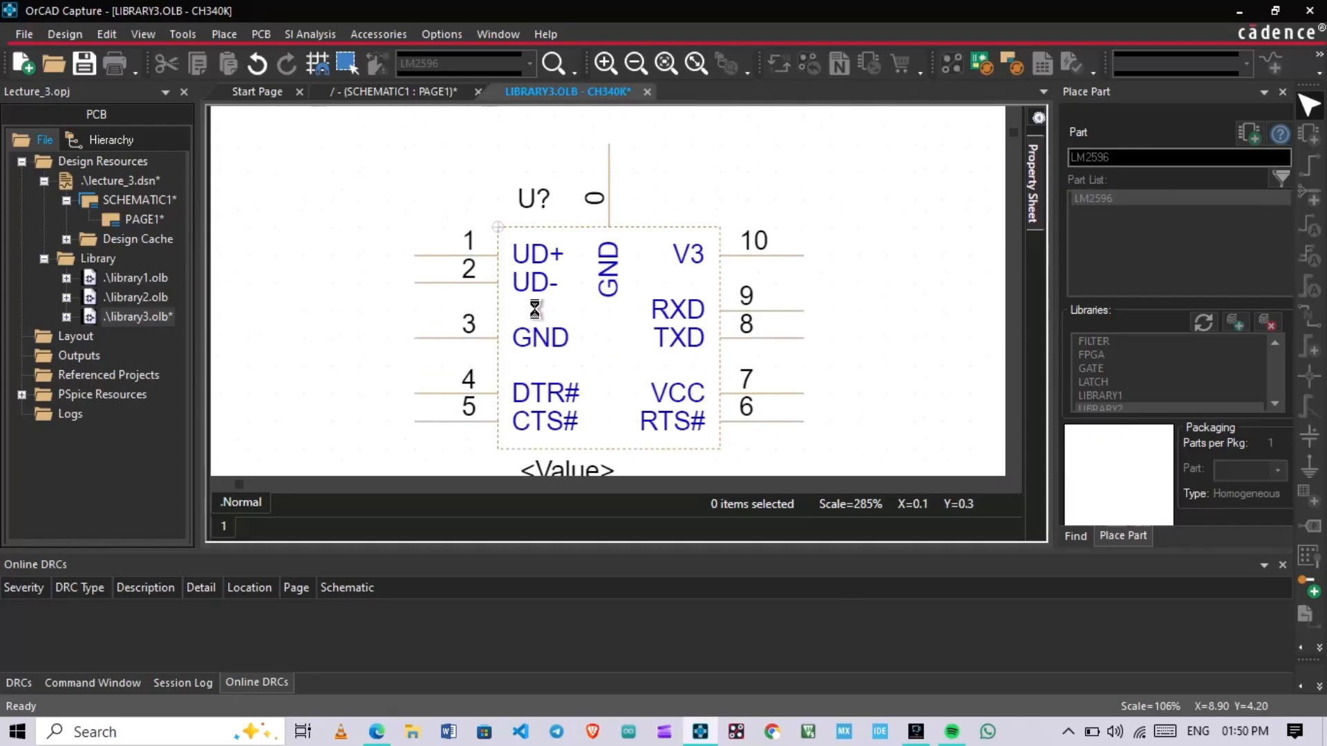
scroll(583, 286, down, 2)
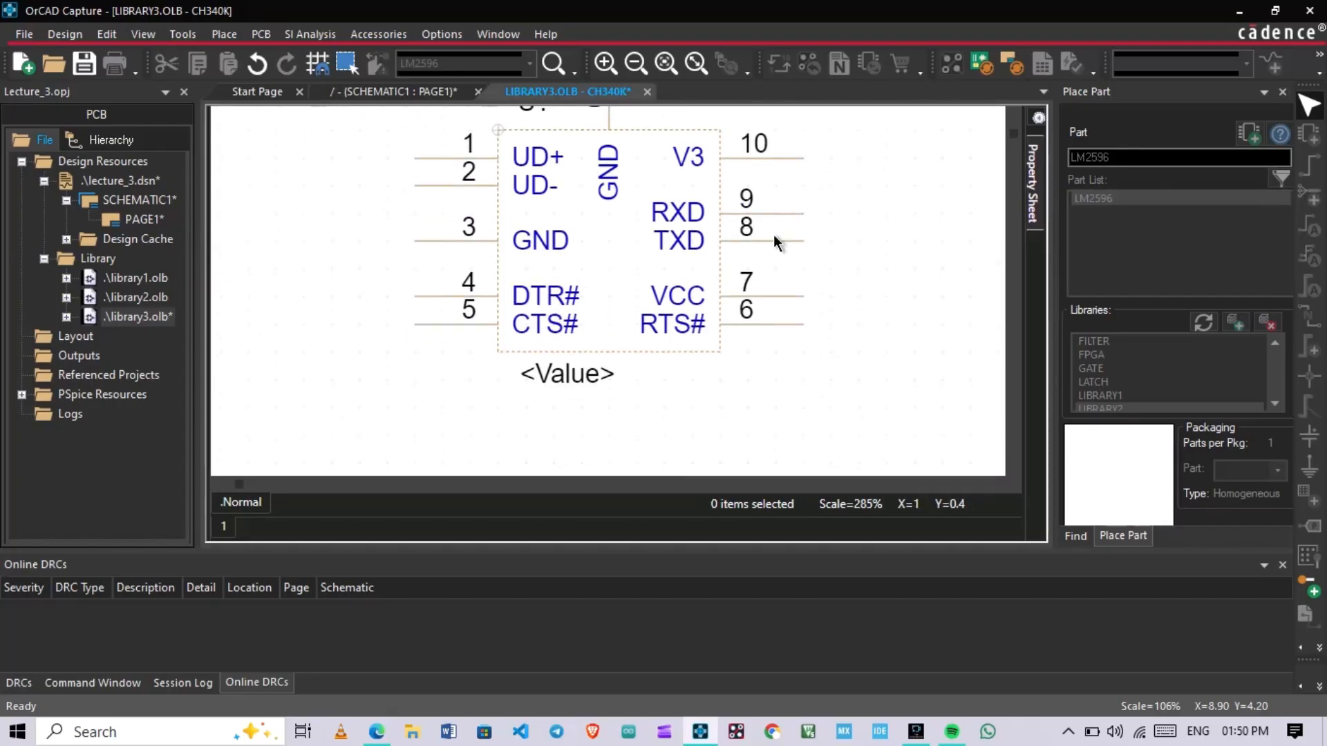
scroll(828, 266, up, 2)
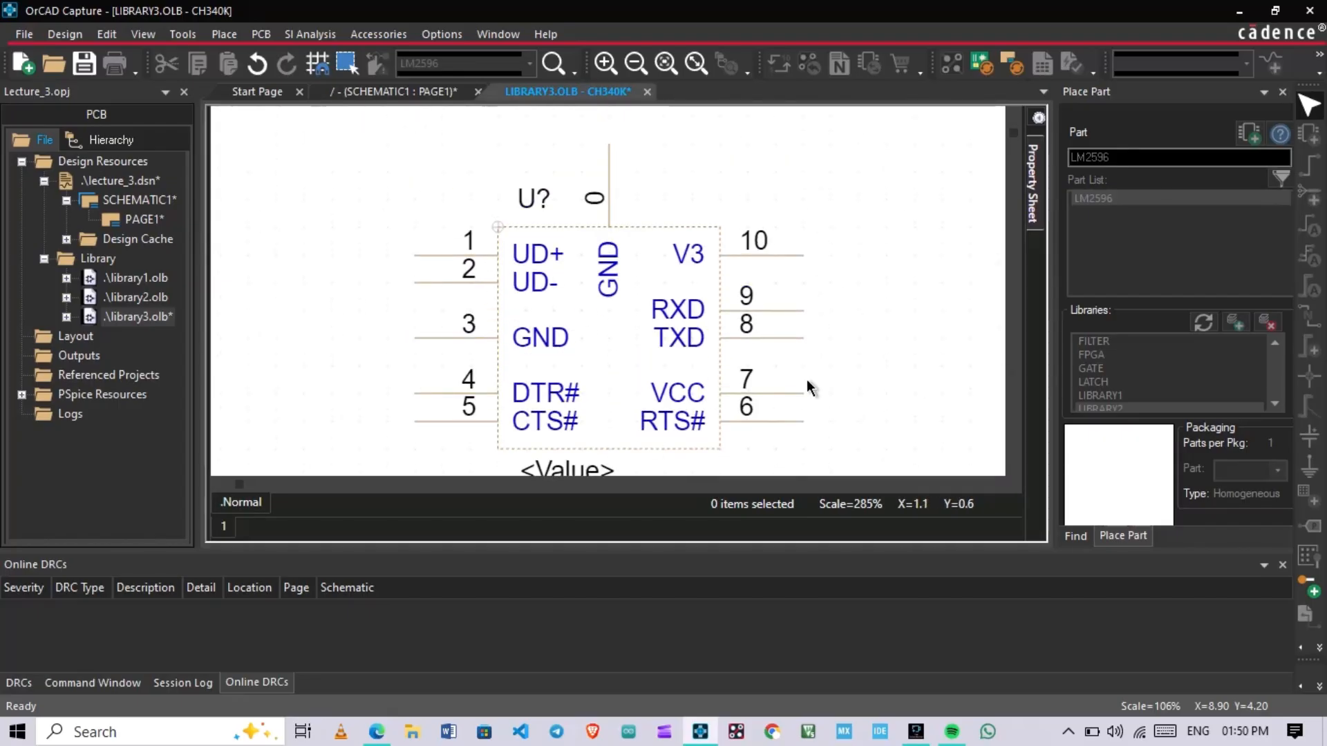
key(alt+Tab)
click(400, 366)
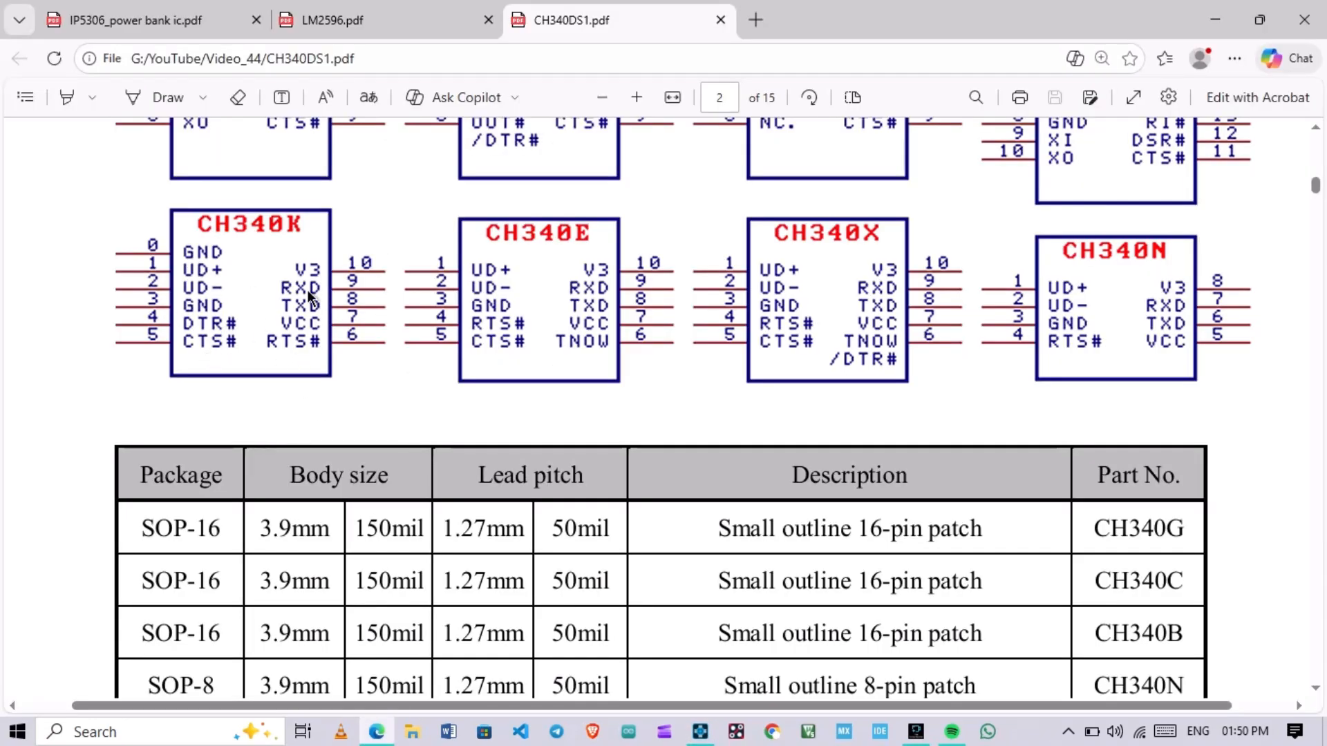
key(alt+Tab)
scroll(727, 247, down, 2)
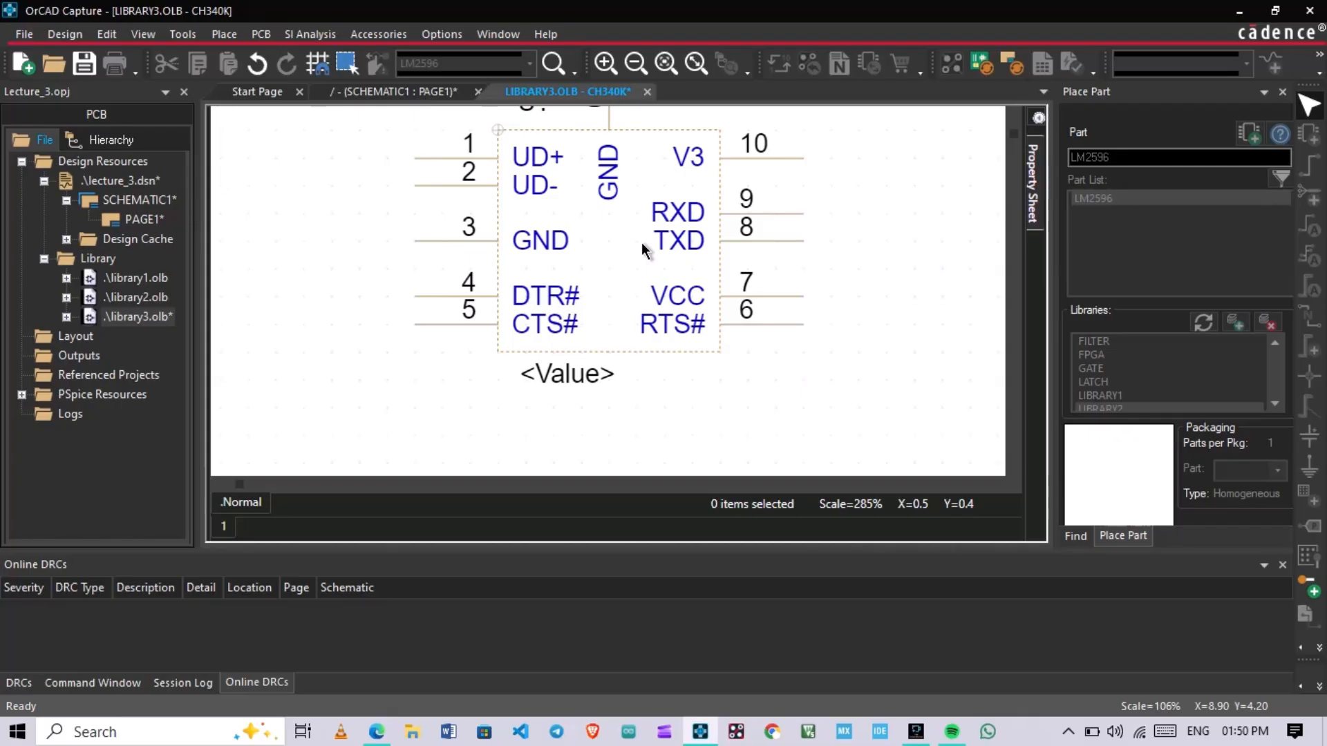
scroll(614, 289, up, 2)
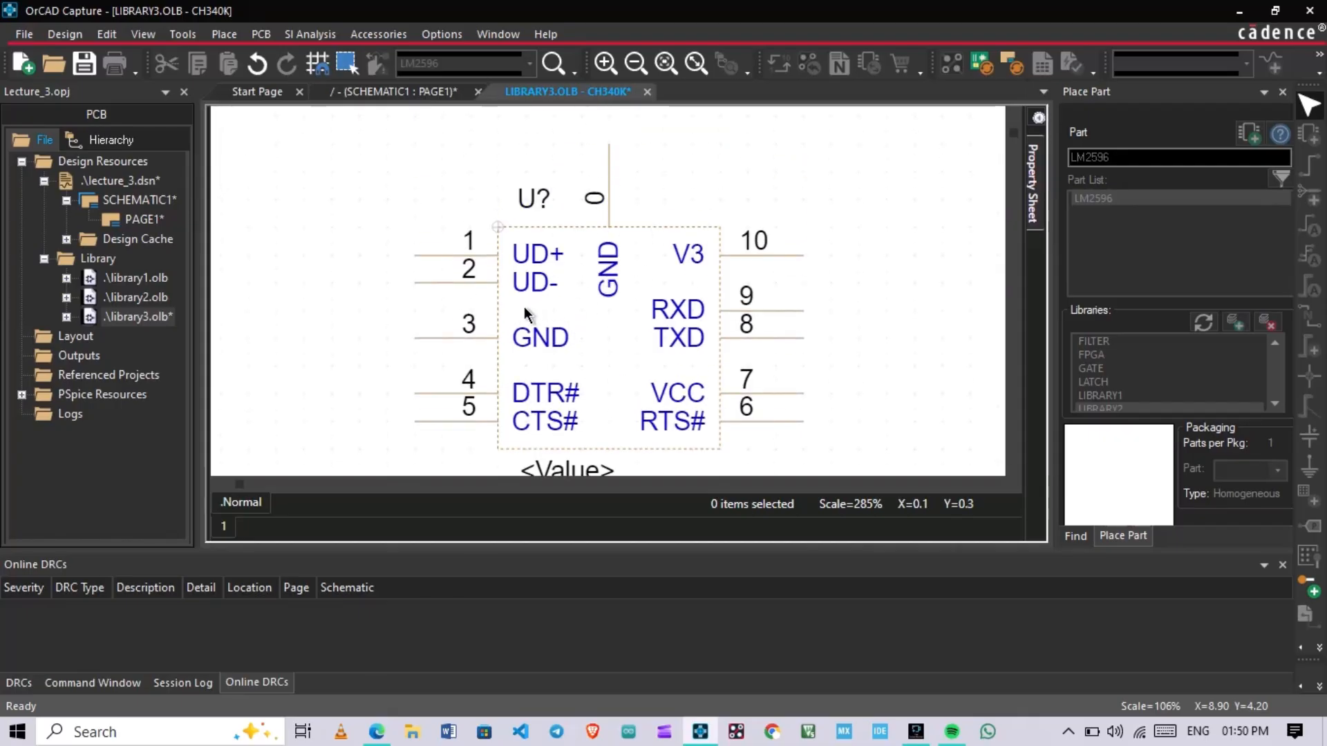
ctrl+scroll(563, 285, down, 1)
scroll(558, 267, down, 2)
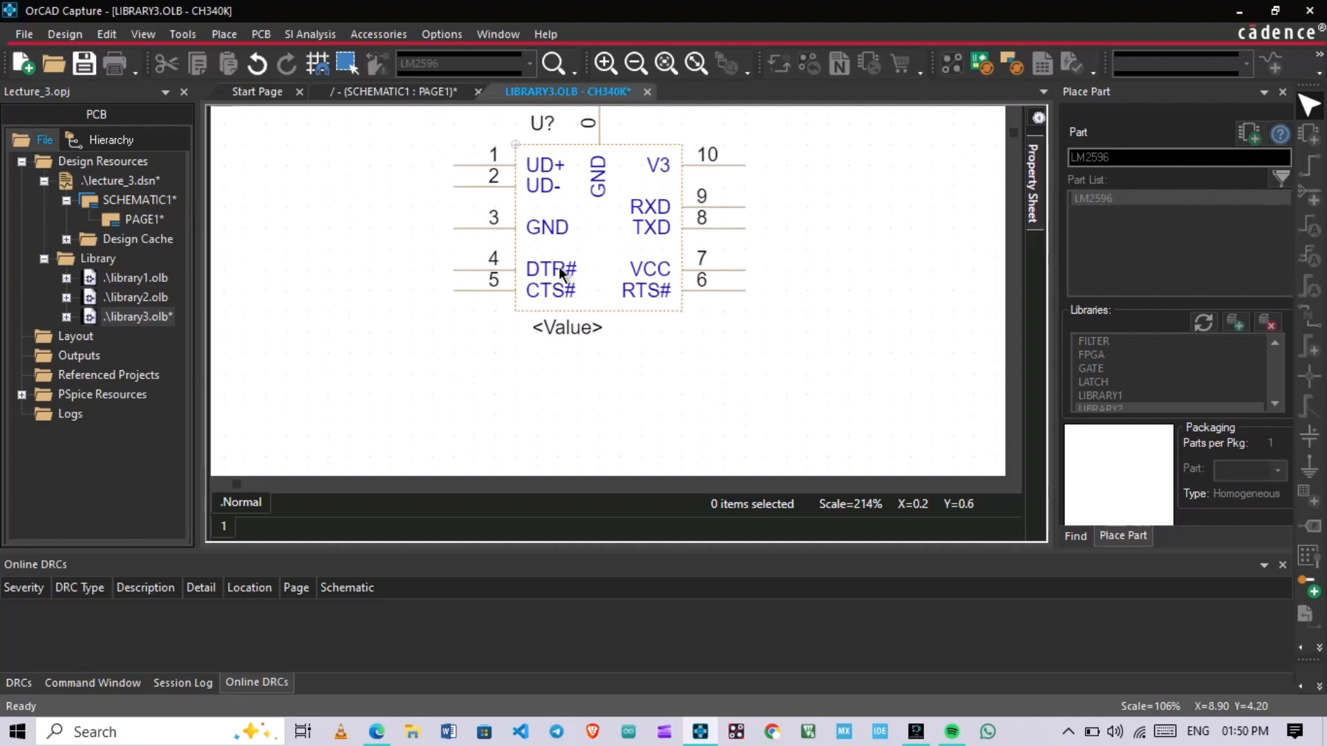
scroll(562, 271, up, 2)
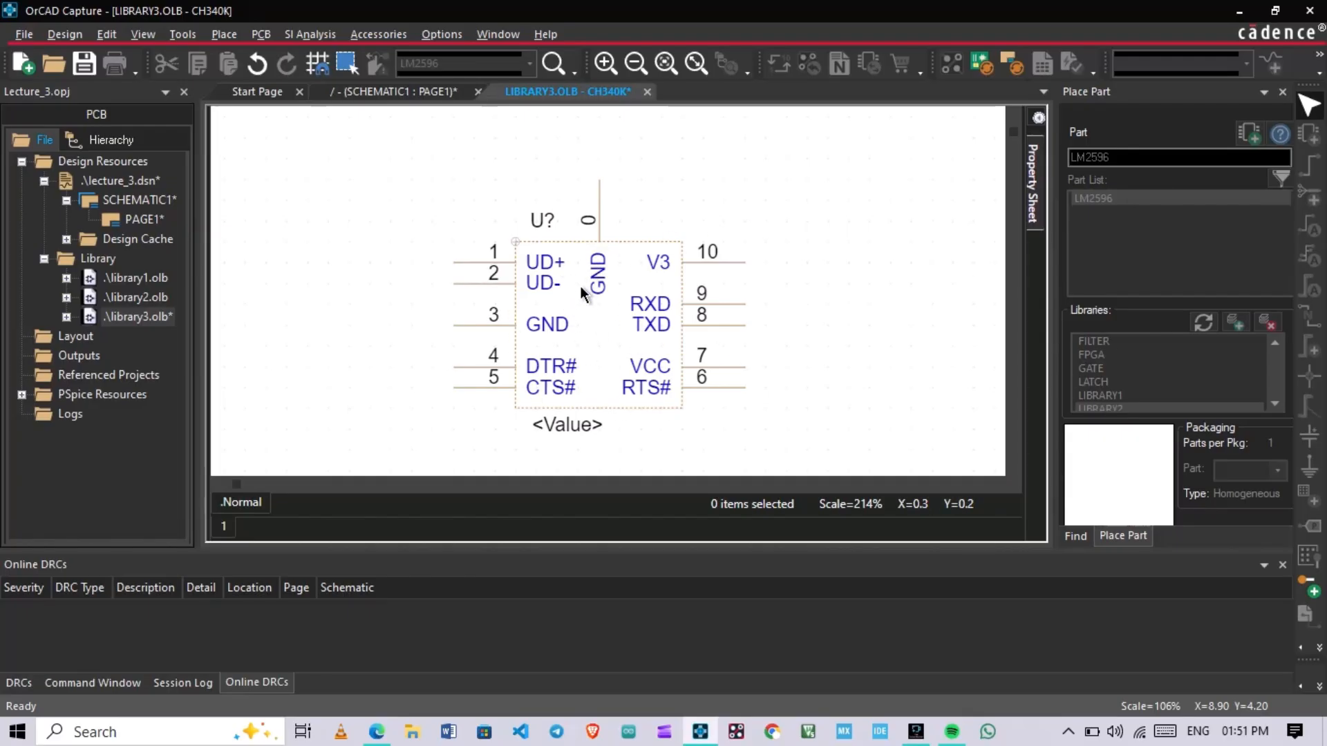
key(alt+Tab)
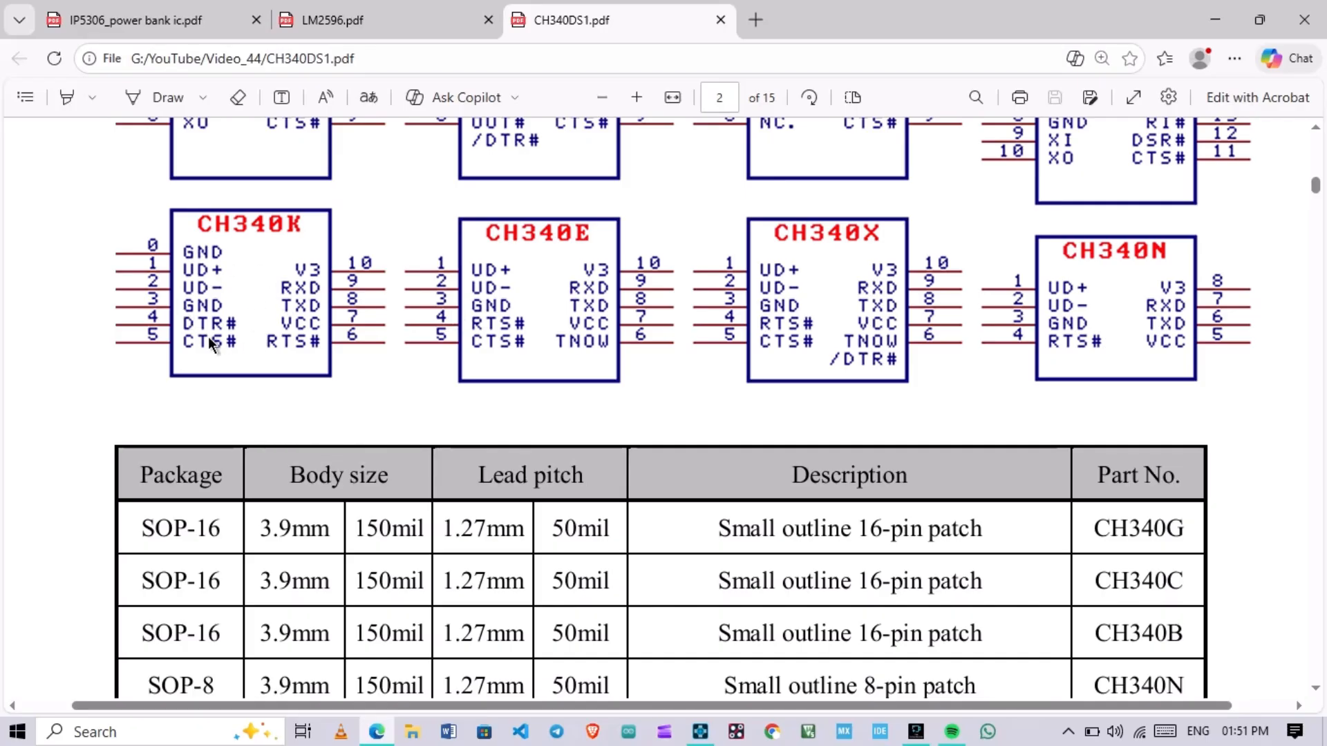
key(alt+Tab)
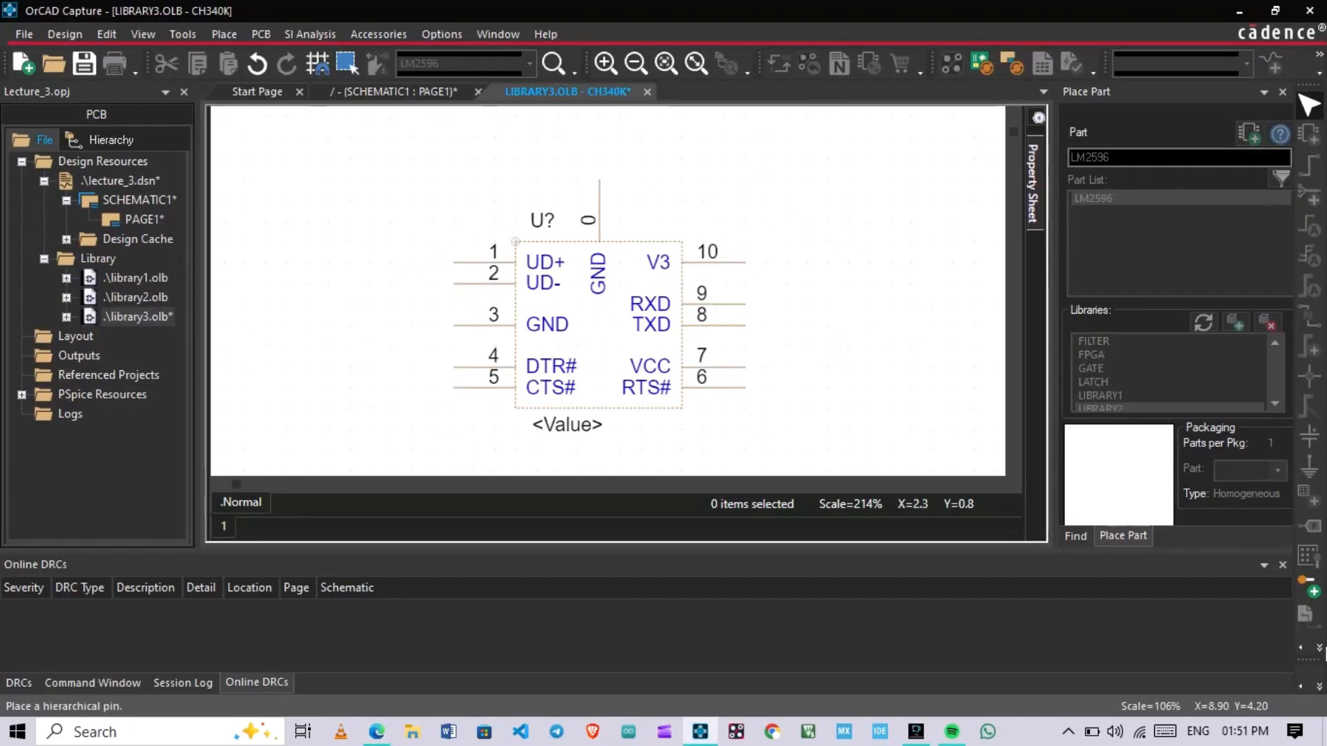
Draw a line along the top edge of the CH340K body from X=0, Y=0 to X=0.8, Y=0
click(1319, 689)
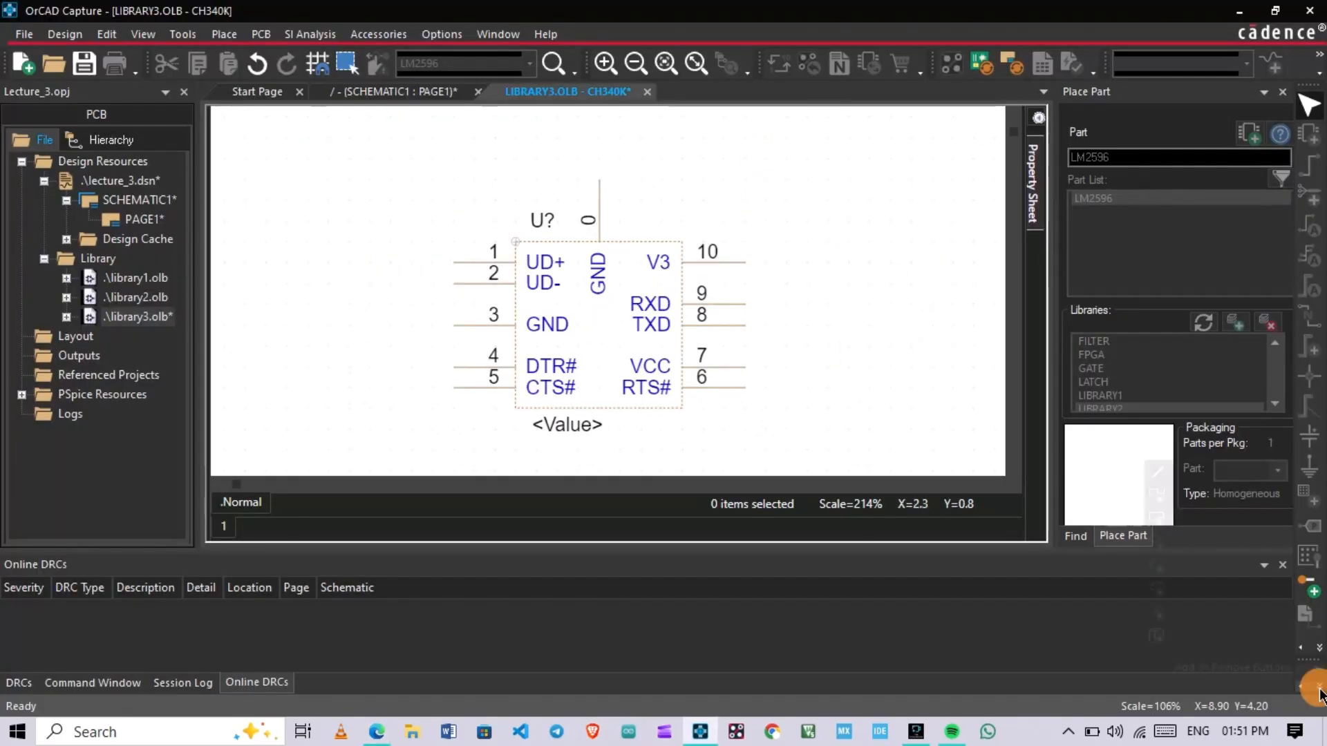
click(1157, 472)
ctrl+scroll(516, 244, up, 2)
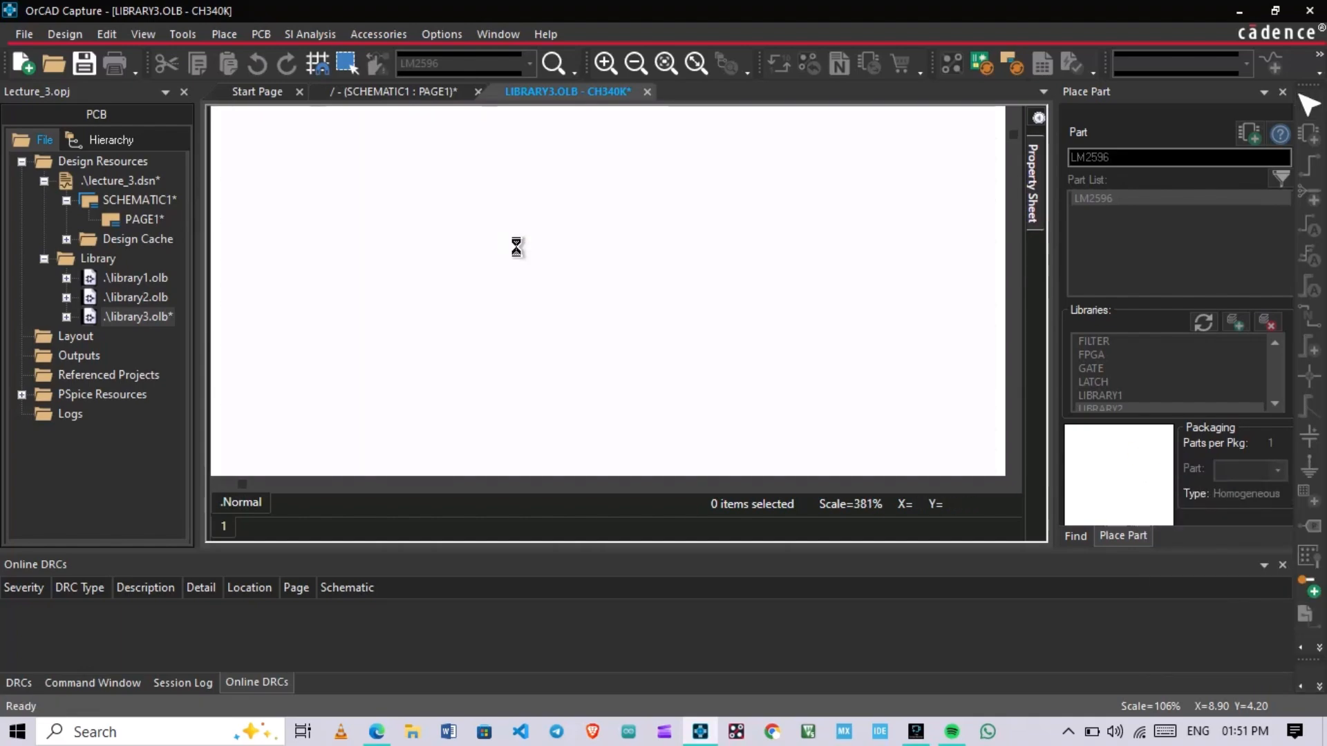
click(516, 244)
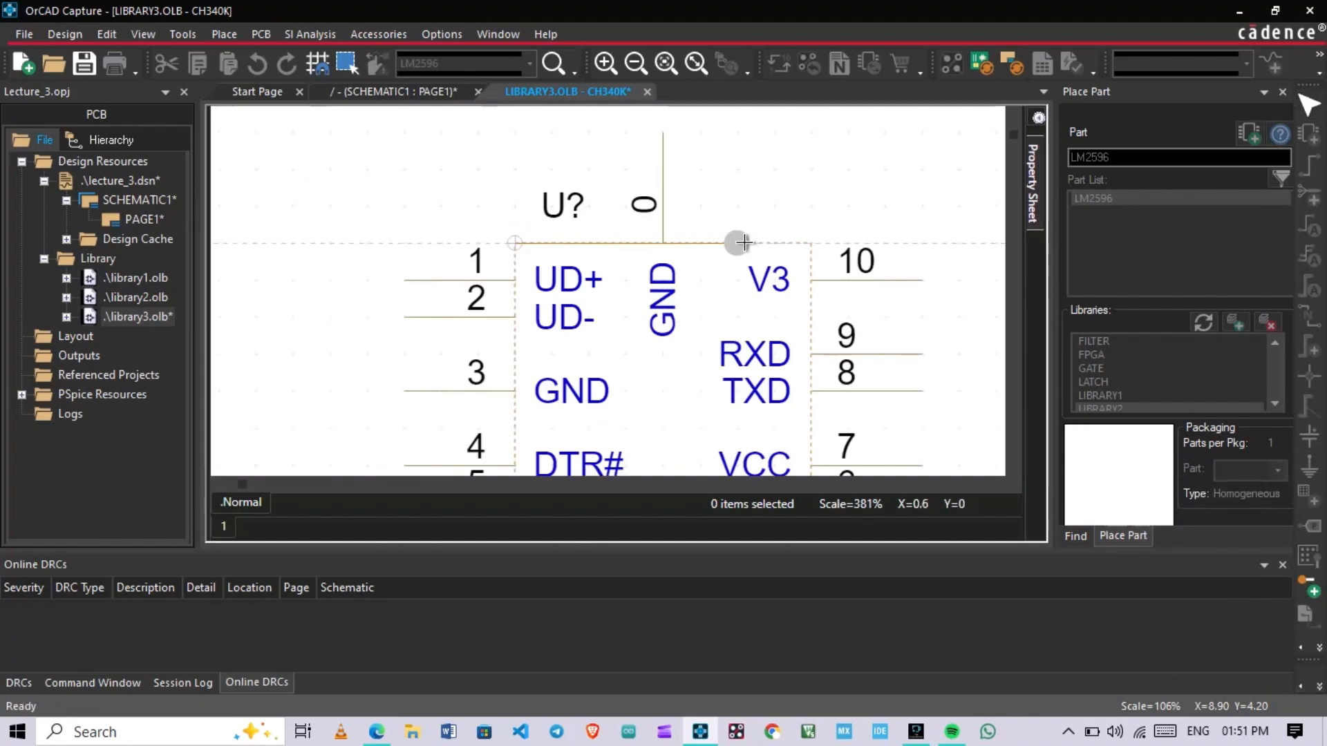
click(812, 242)
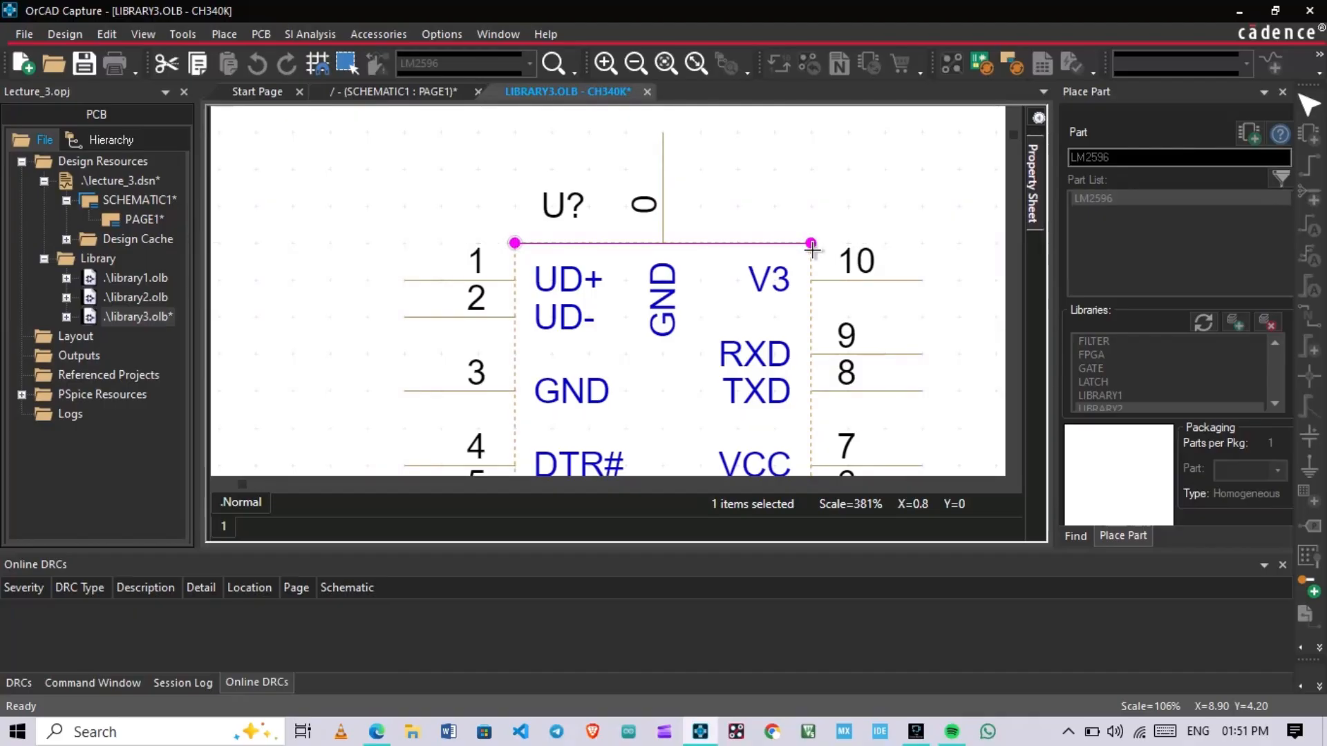
Draw lines along the right edge of the body down to X=0.8, Y=0.8 and along the bottom edge to X=0, Y=0.8
scroll(808, 243, down, 3)
scroll(800, 278, down, 1)
scroll(808, 244, up, 2)
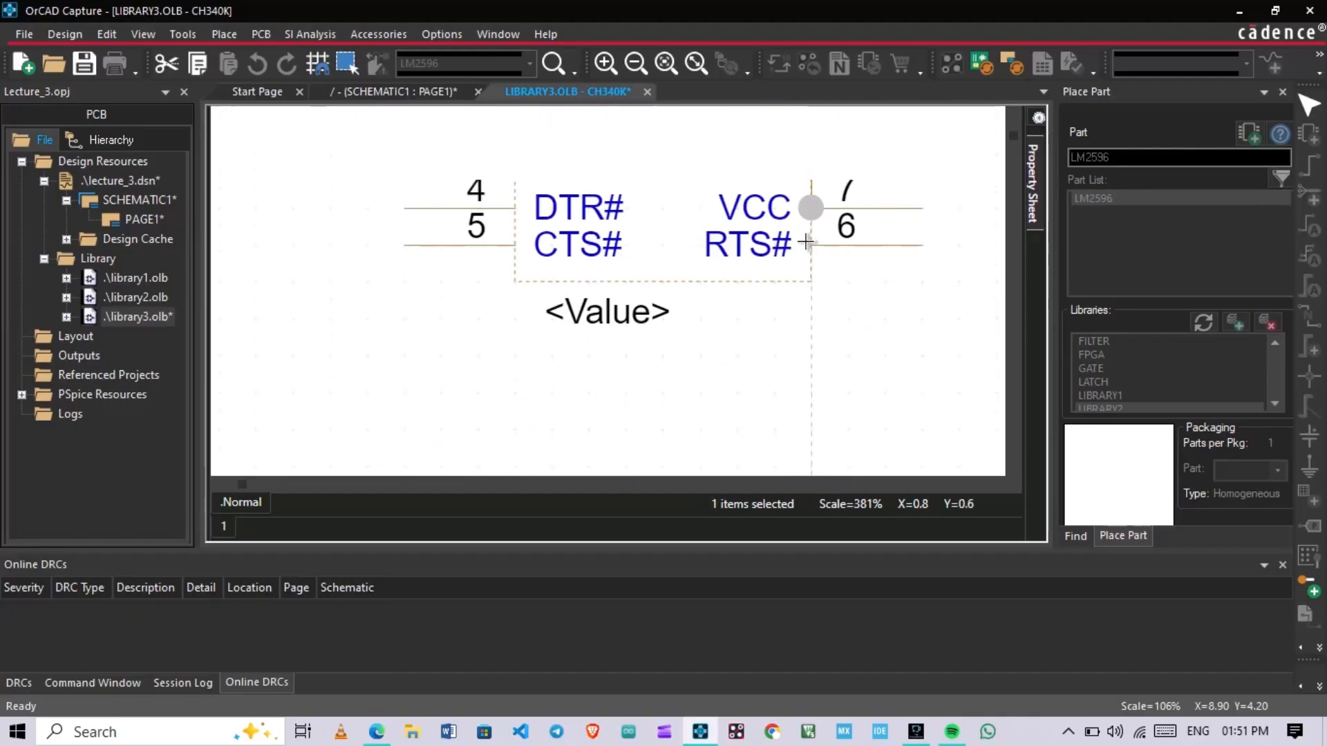
click(811, 343)
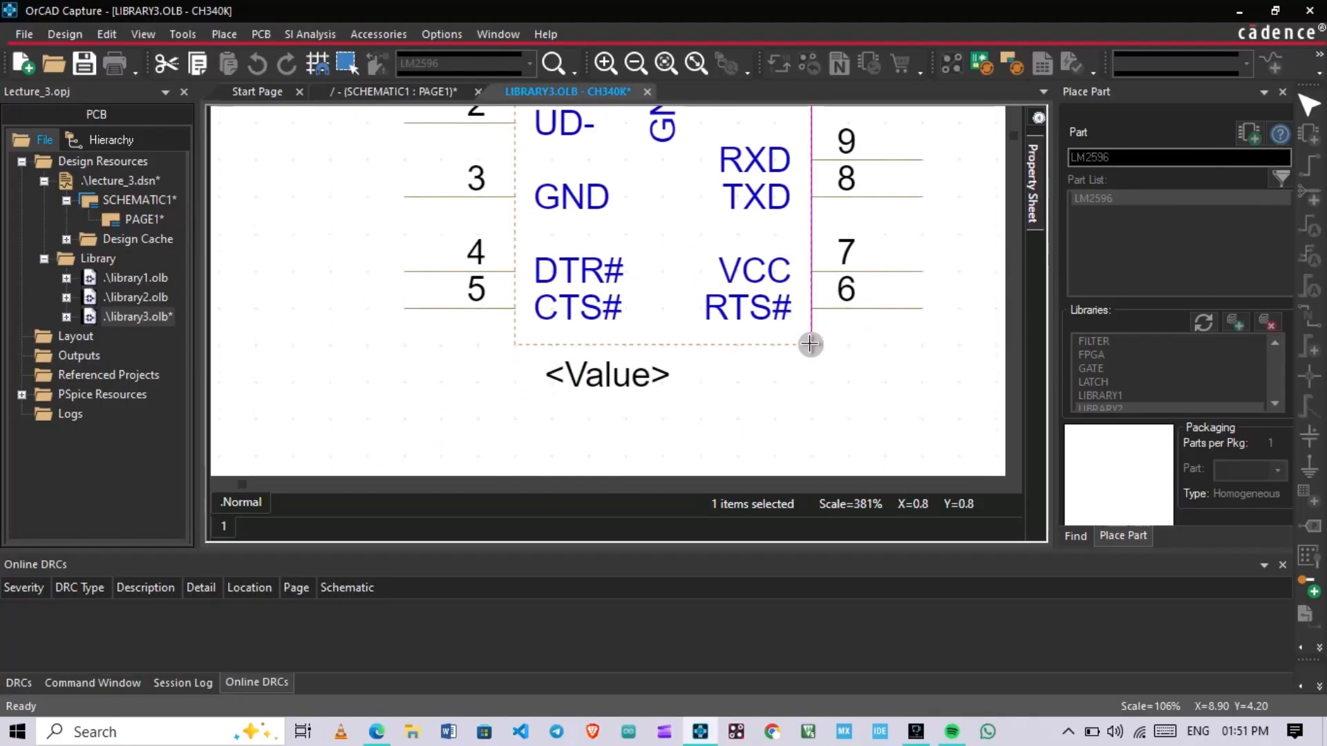
click(515, 345)
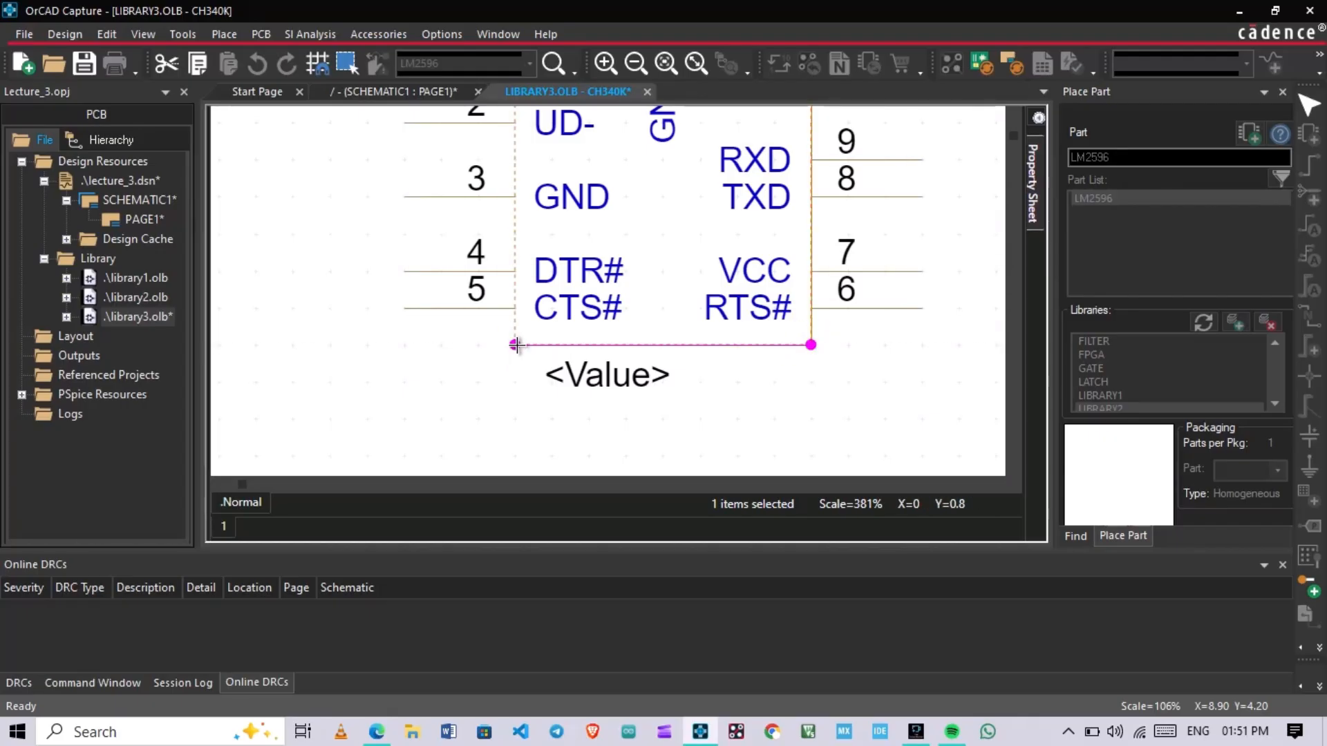
click(516, 345)
Close the body outline with a line along the left edge up to X=0, Y=0
scroll(518, 344, up, 3)
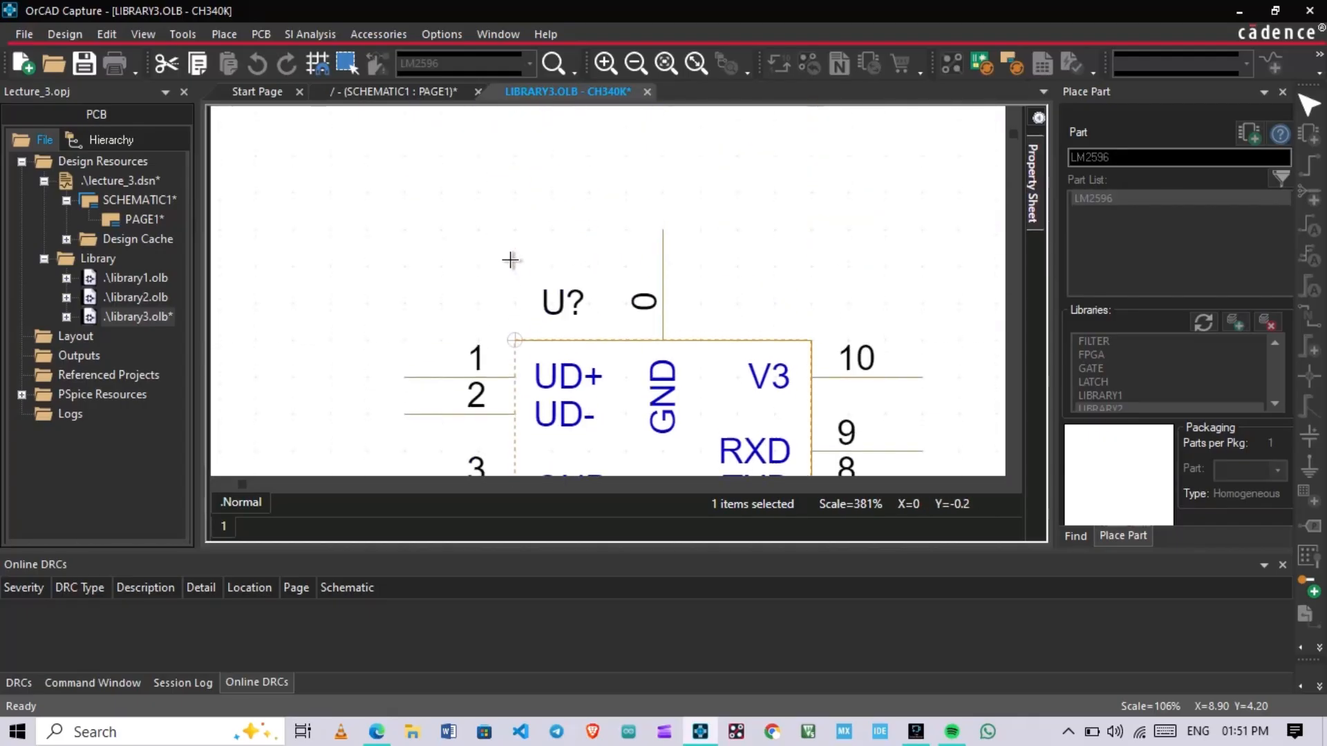
scroll(518, 344, up, 3)
scroll(518, 344, down, 3)
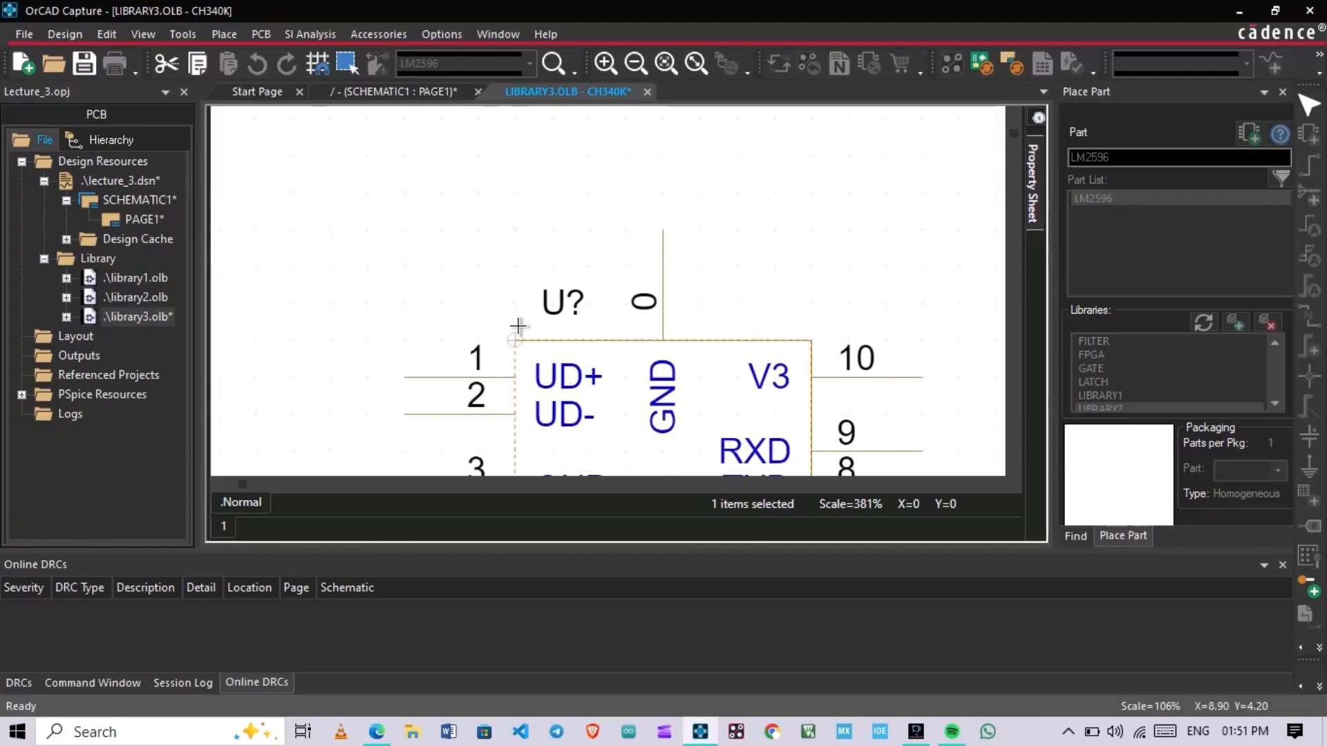
click(512, 337)
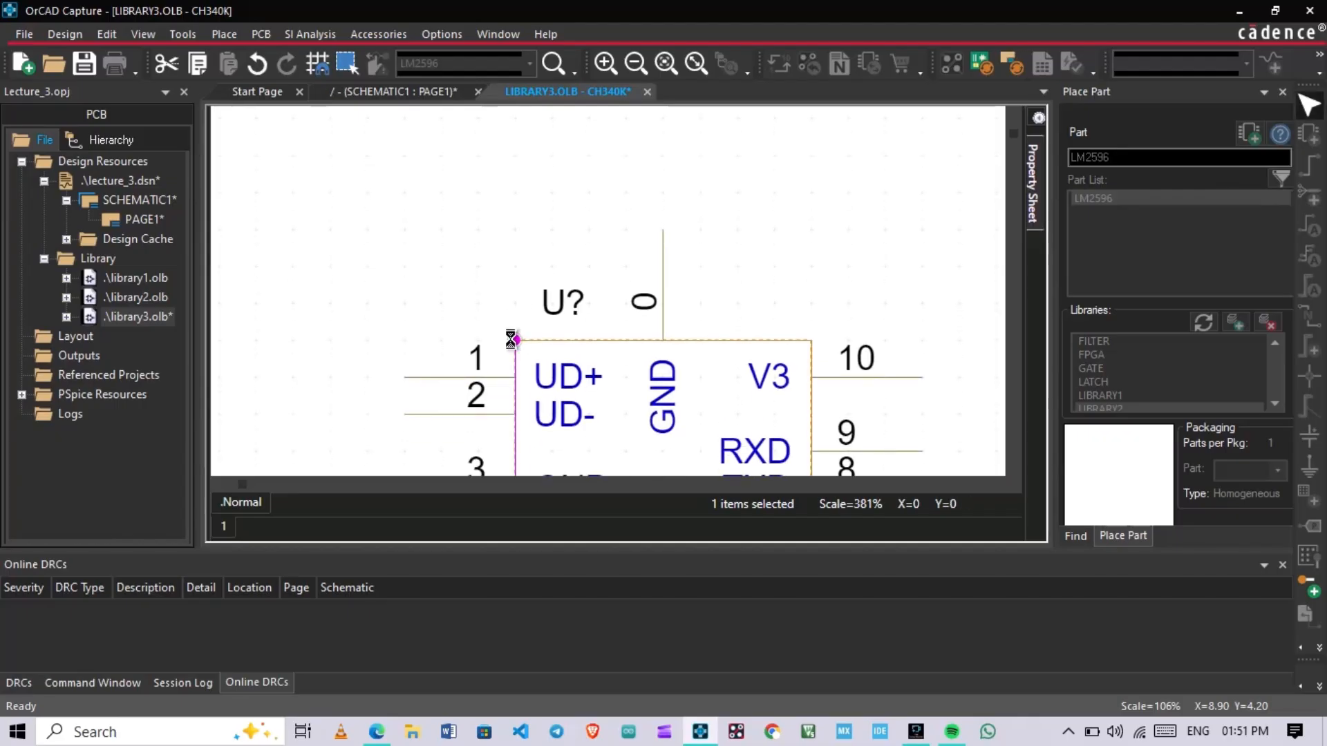
click(478, 258)
Save the CH340K part, accepting the duplicate pin names, and return to the SCHEMATIC1 PAGE1 page
ctrl+scroll(470, 255, down, 4)
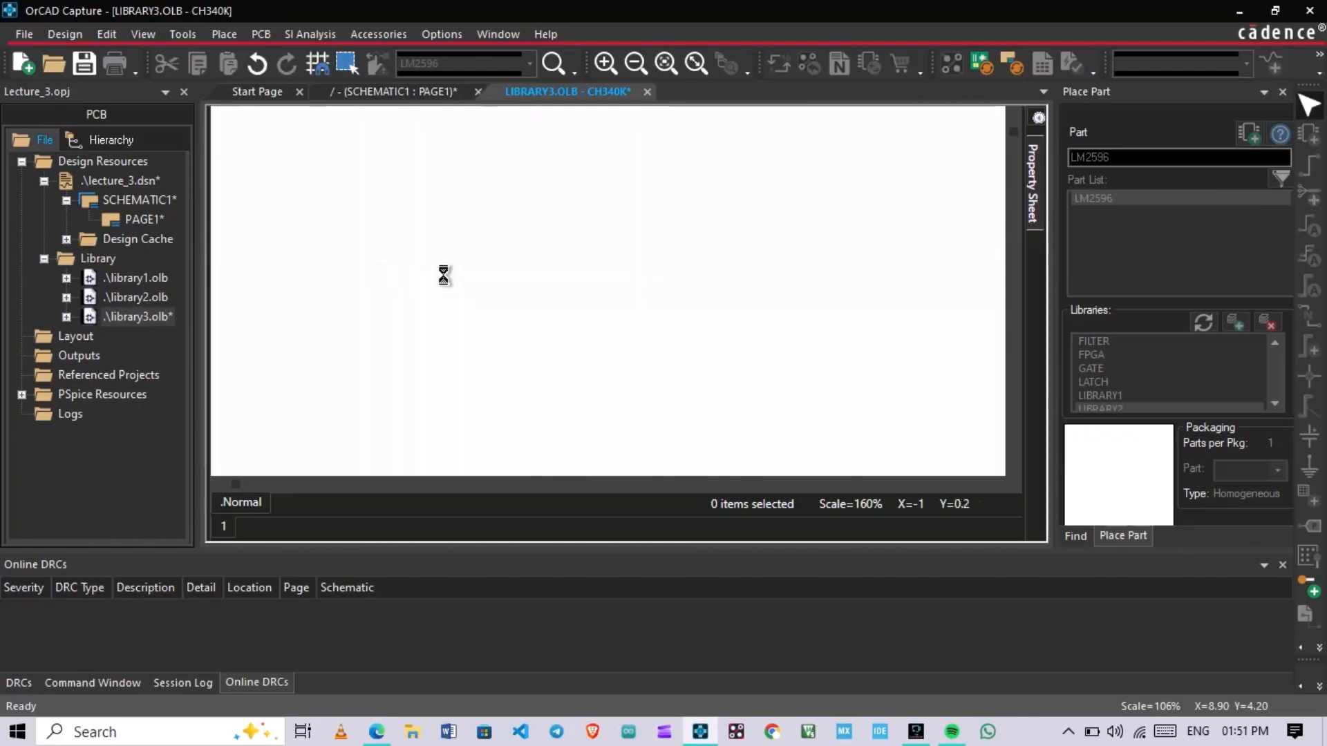
scroll(565, 273, down, 2)
ctrl+scroll(565, 268, up, 1)
scroll(592, 262, up, 3)
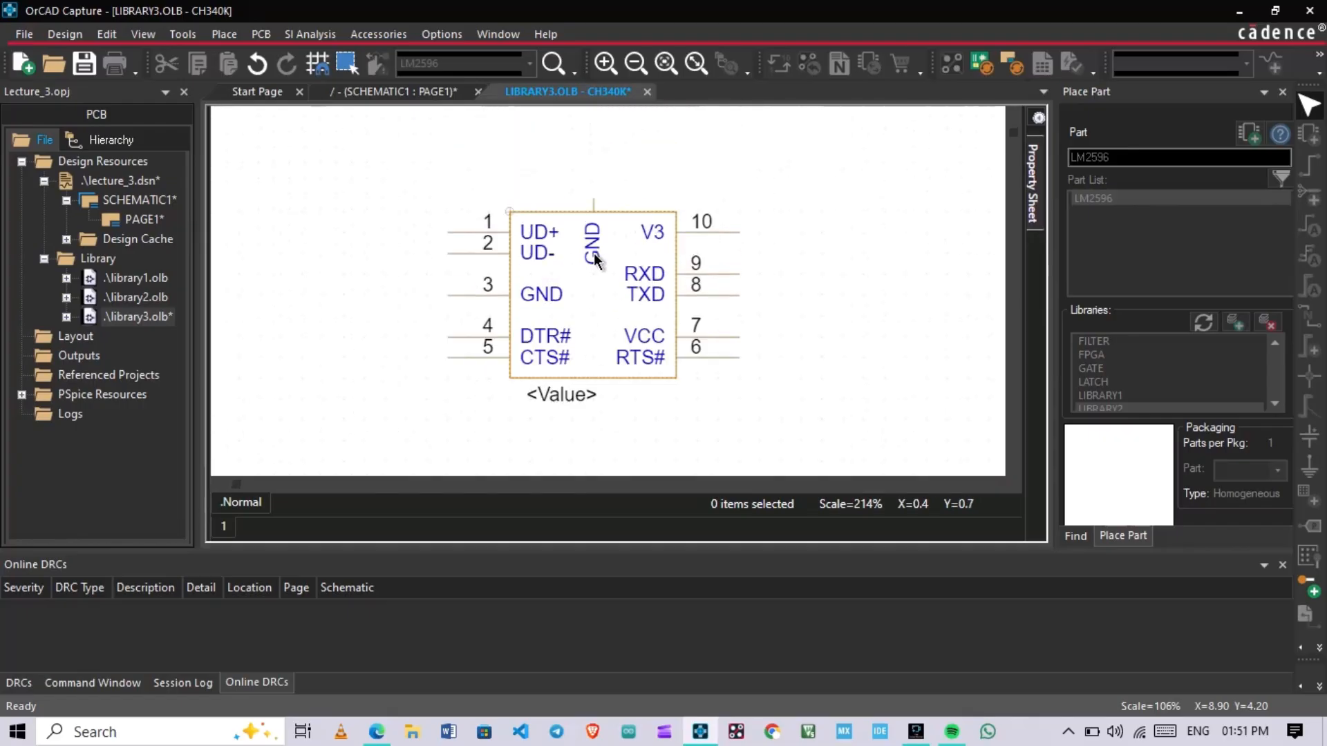
scroll(565, 289, down, 2)
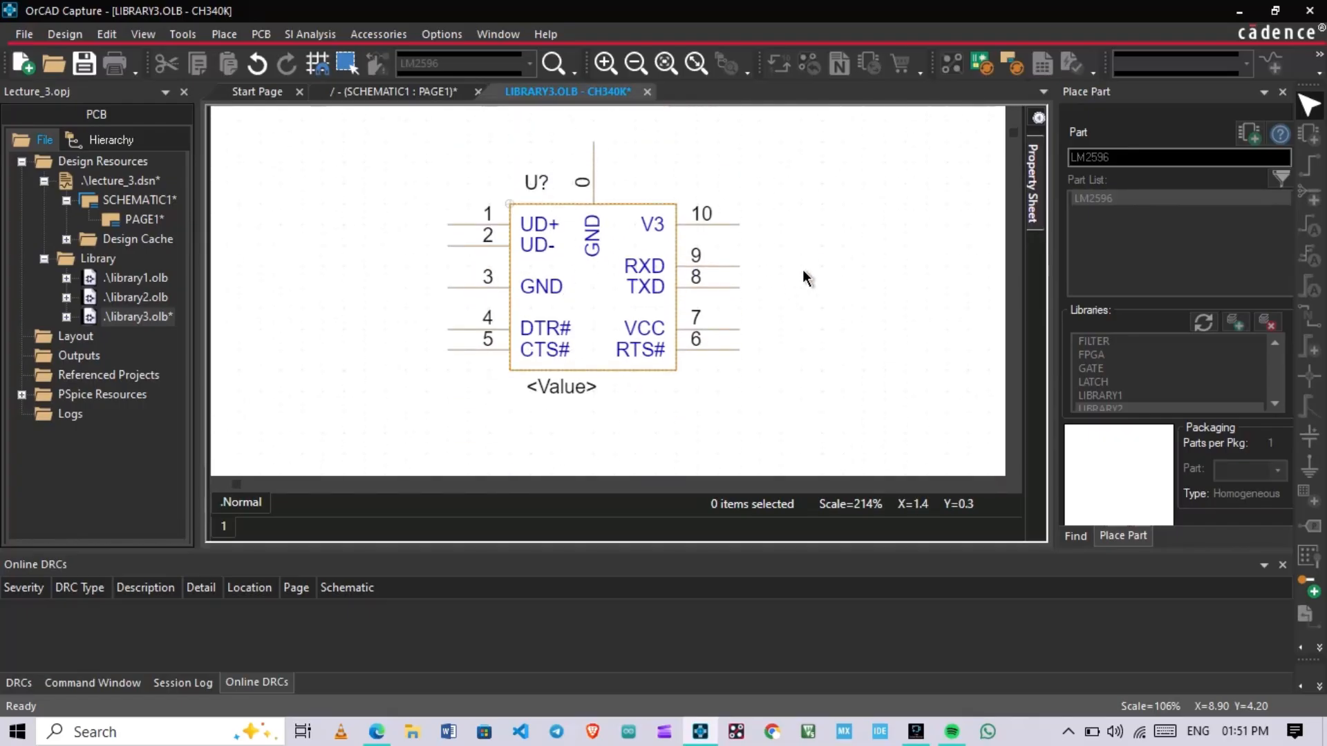
key(ctrl+s)
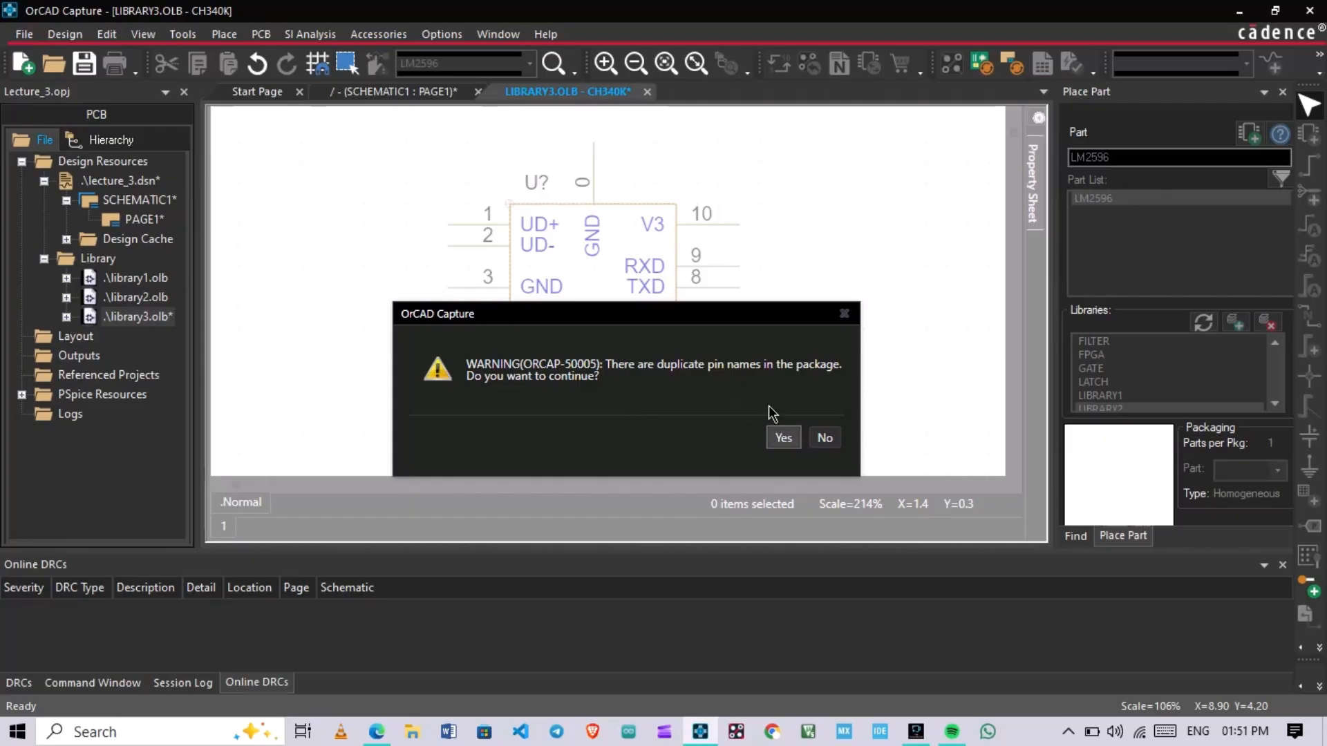
drag(705, 314, 753, 379)
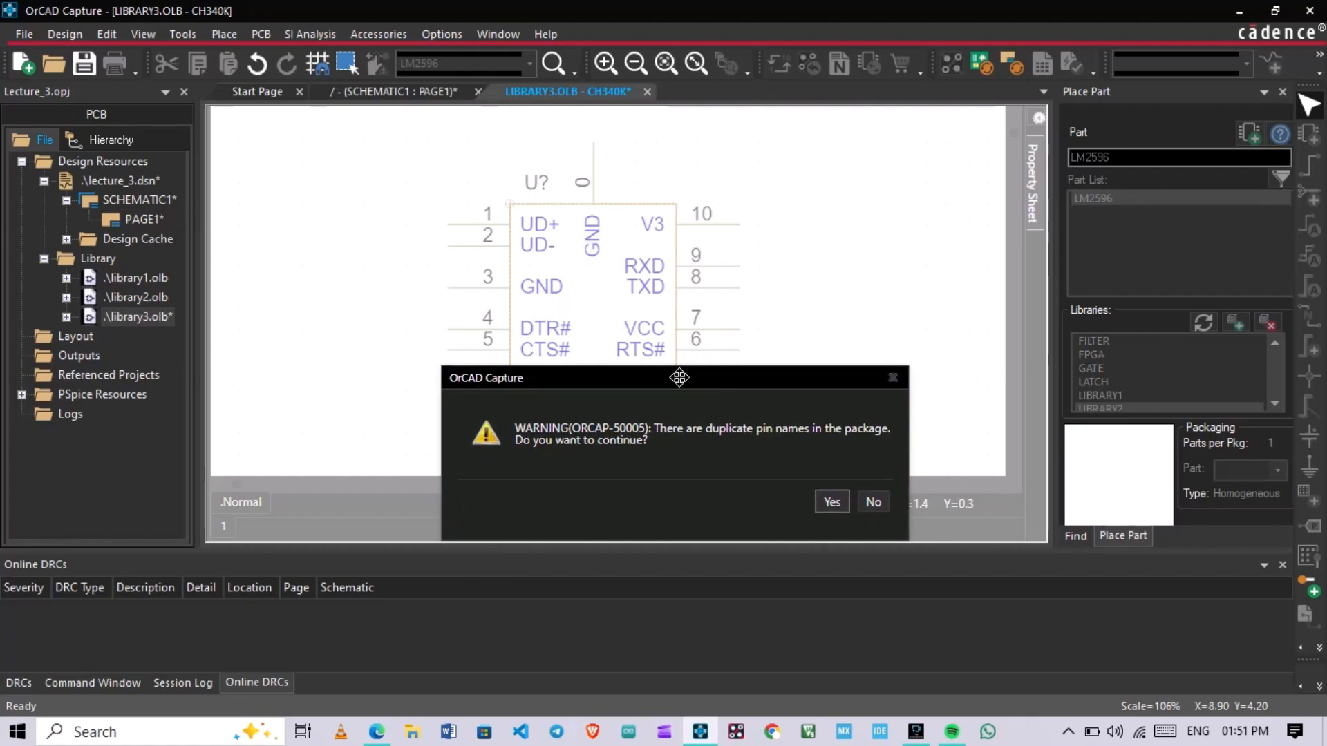
drag(679, 377, 637, 372)
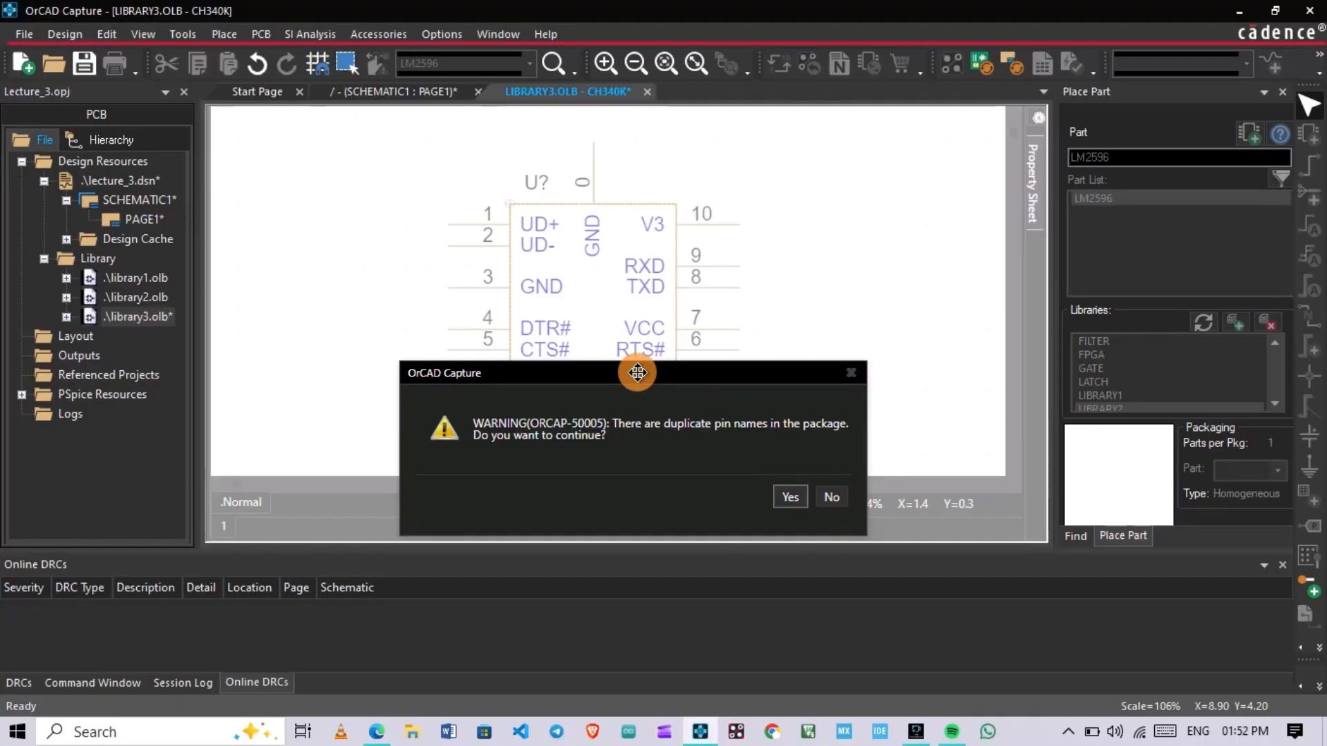
drag(638, 372, 626, 257)
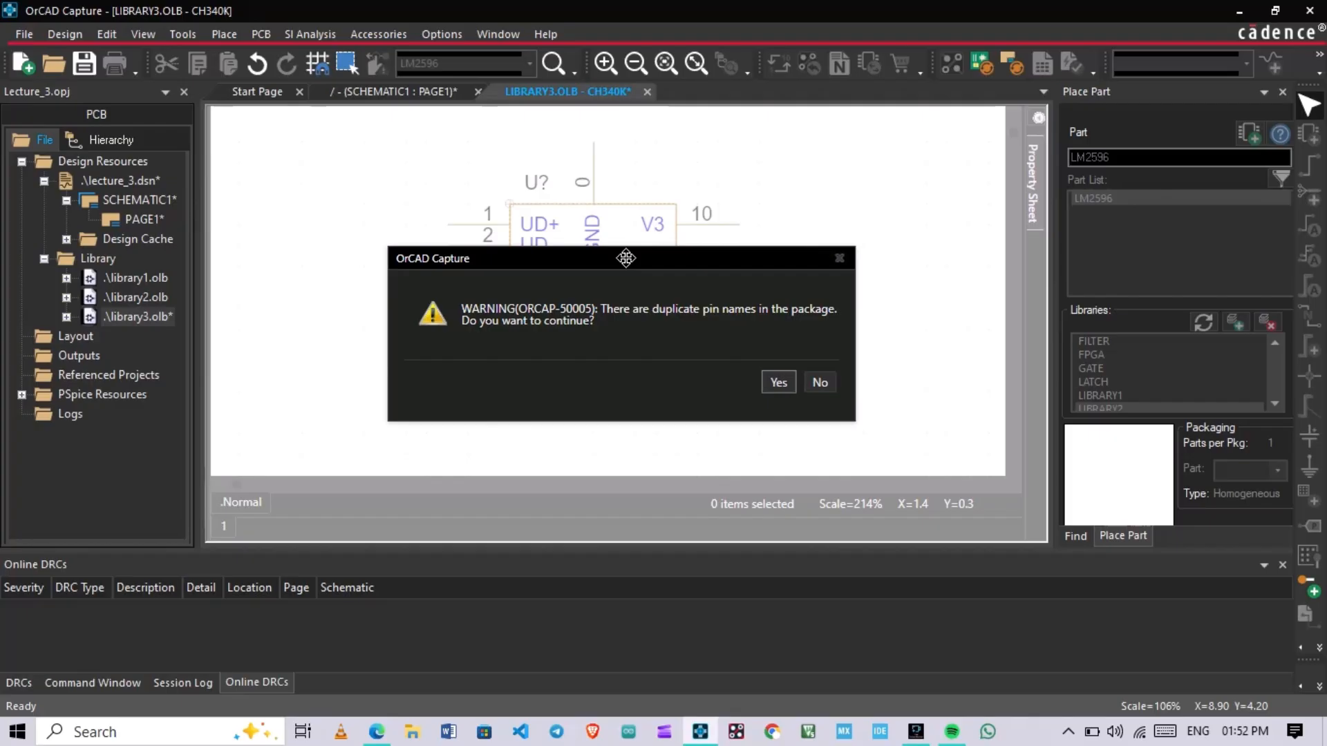
click(778, 381)
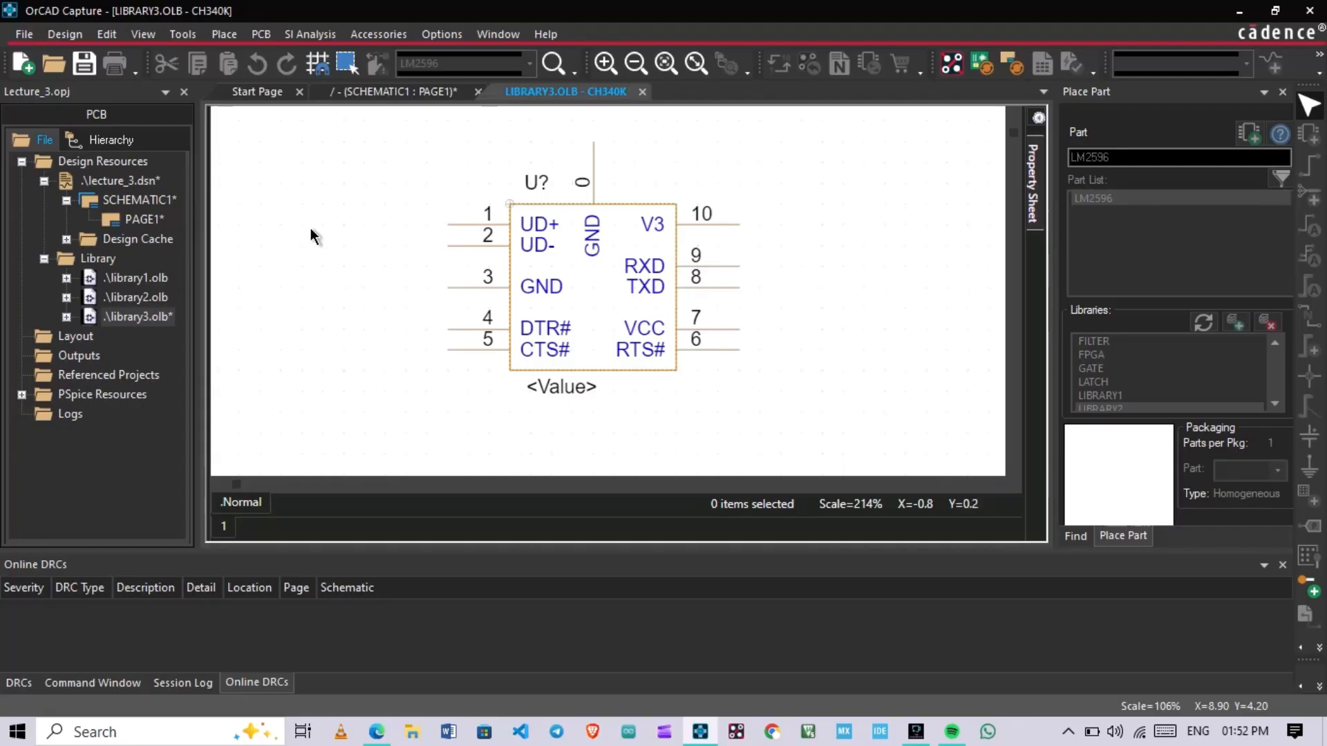
click(407, 94)
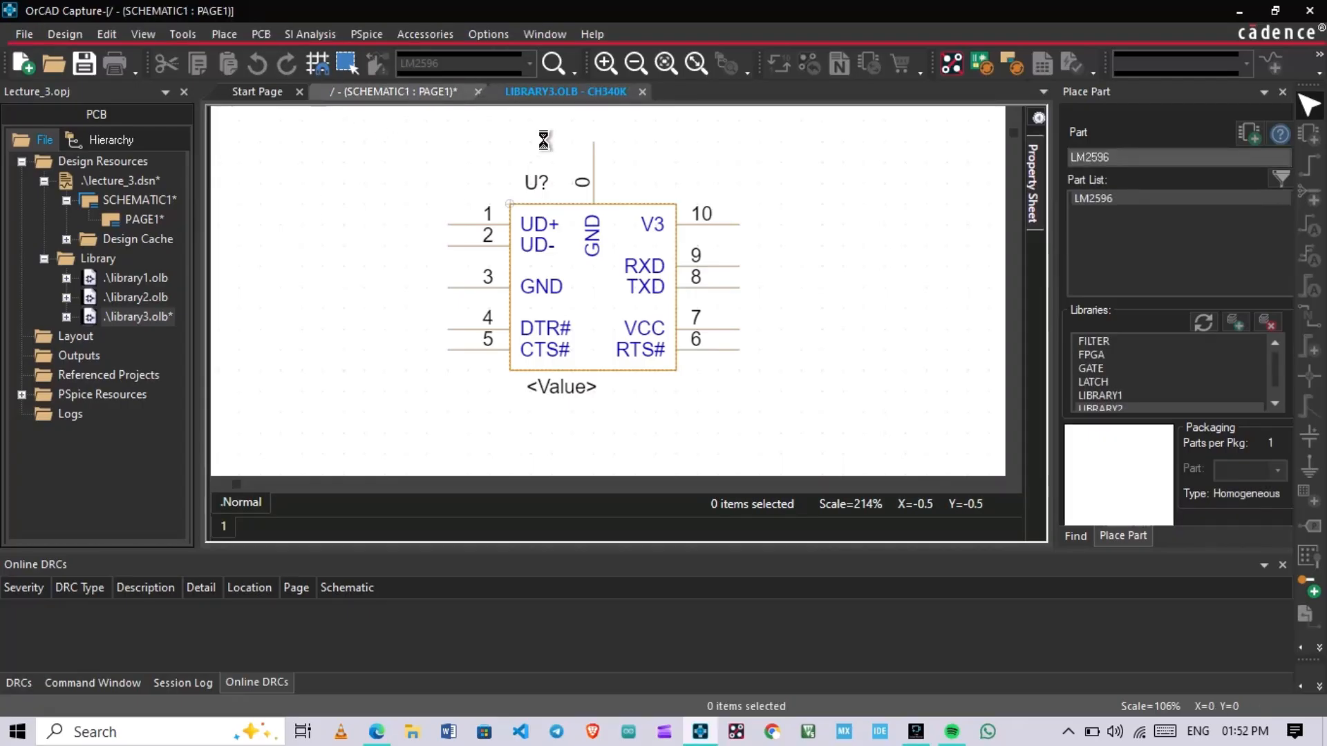
Close the CH340K part editor and refresh the part libraries for the schematic page, accepting the wait
click(643, 92)
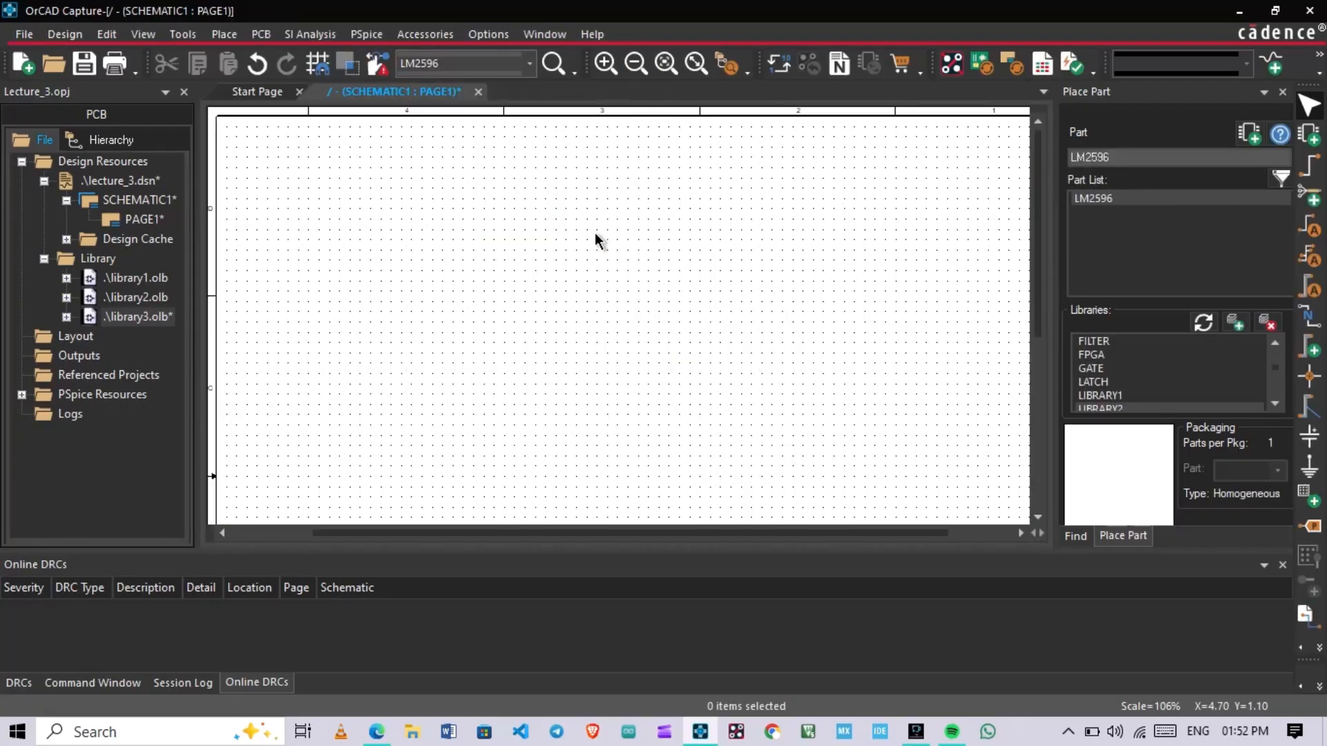
ctrl+scroll(594, 233, down, 3)
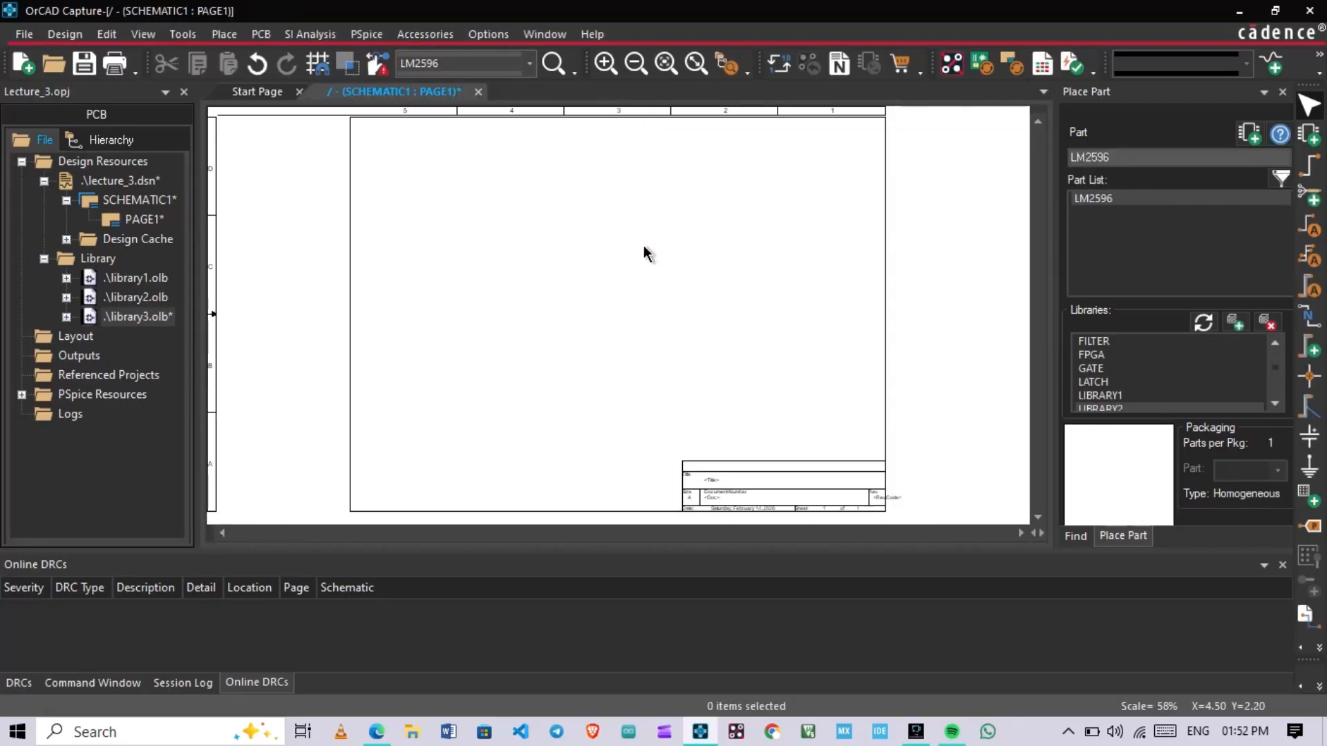
click(1204, 323)
click(678, 406)
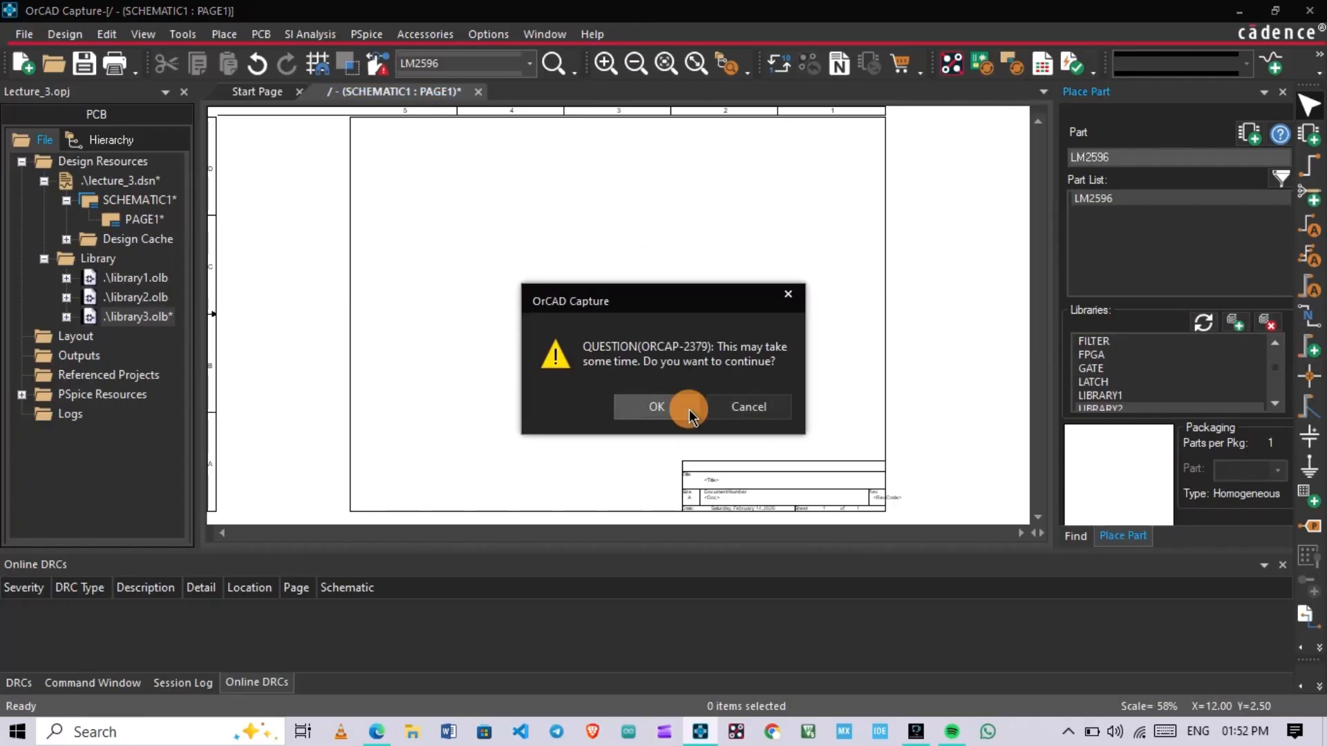
Place one CH340K part from LIBRARY3 on the schematic page at about X=3.1, Y=2.1
scroll(1119, 387, down, 1)
click(1120, 384)
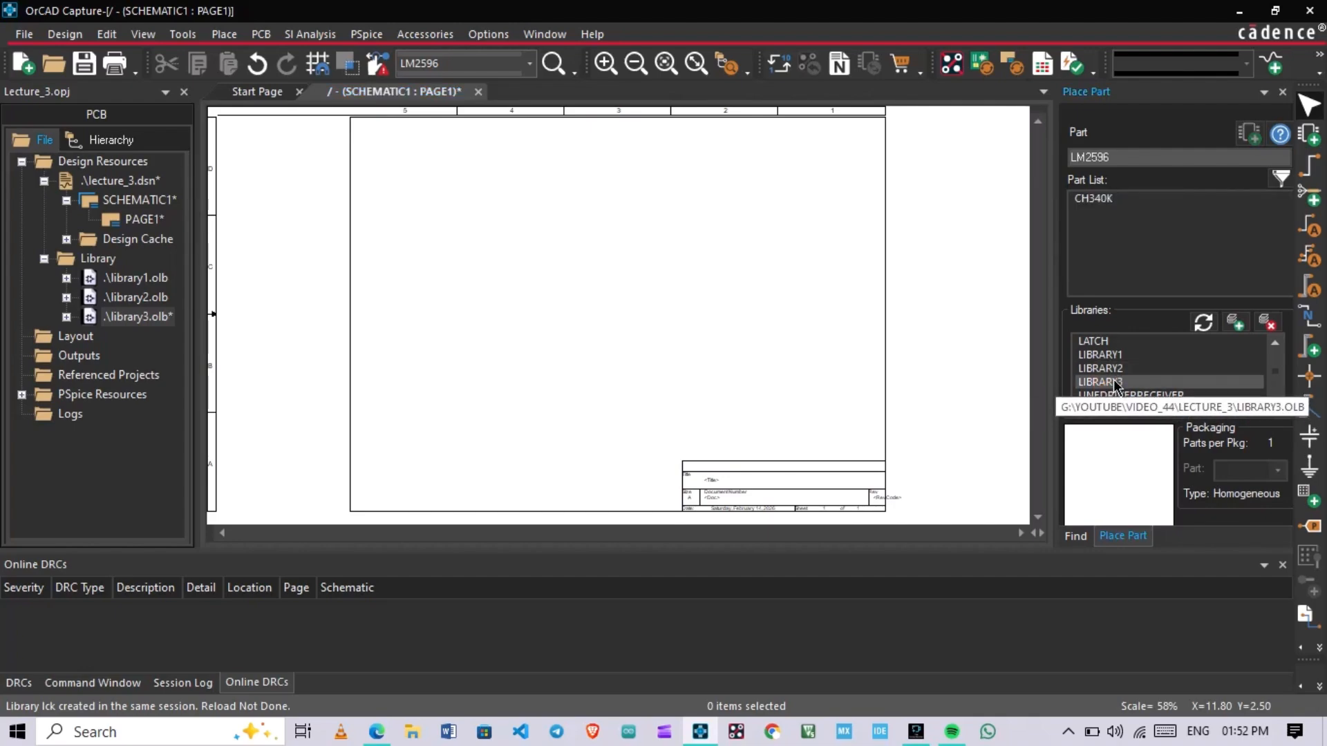
double_click(1126, 201)
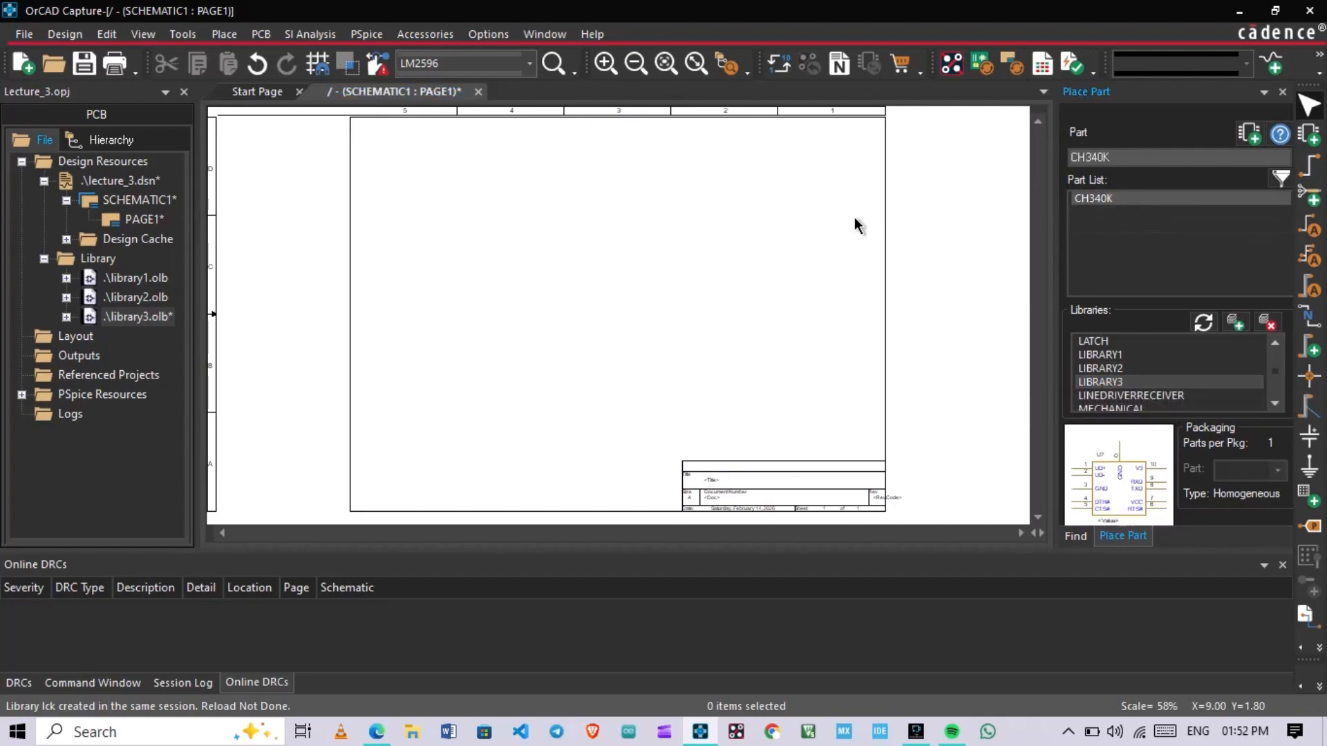
click(526, 241)
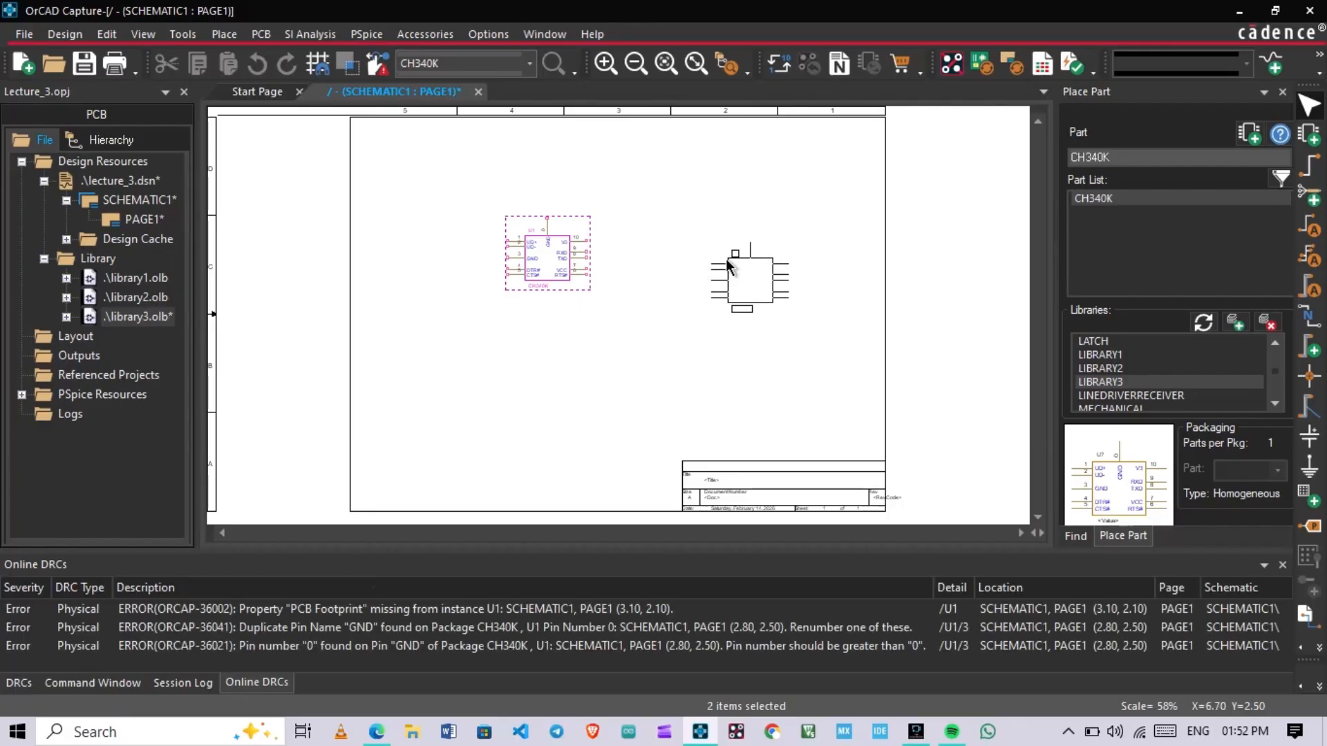
key(Escape)
Place one ip5306 part from LIBRARY1 above and to the right of the CH340K, at about X=5.3, Y=1.0
click(1117, 355)
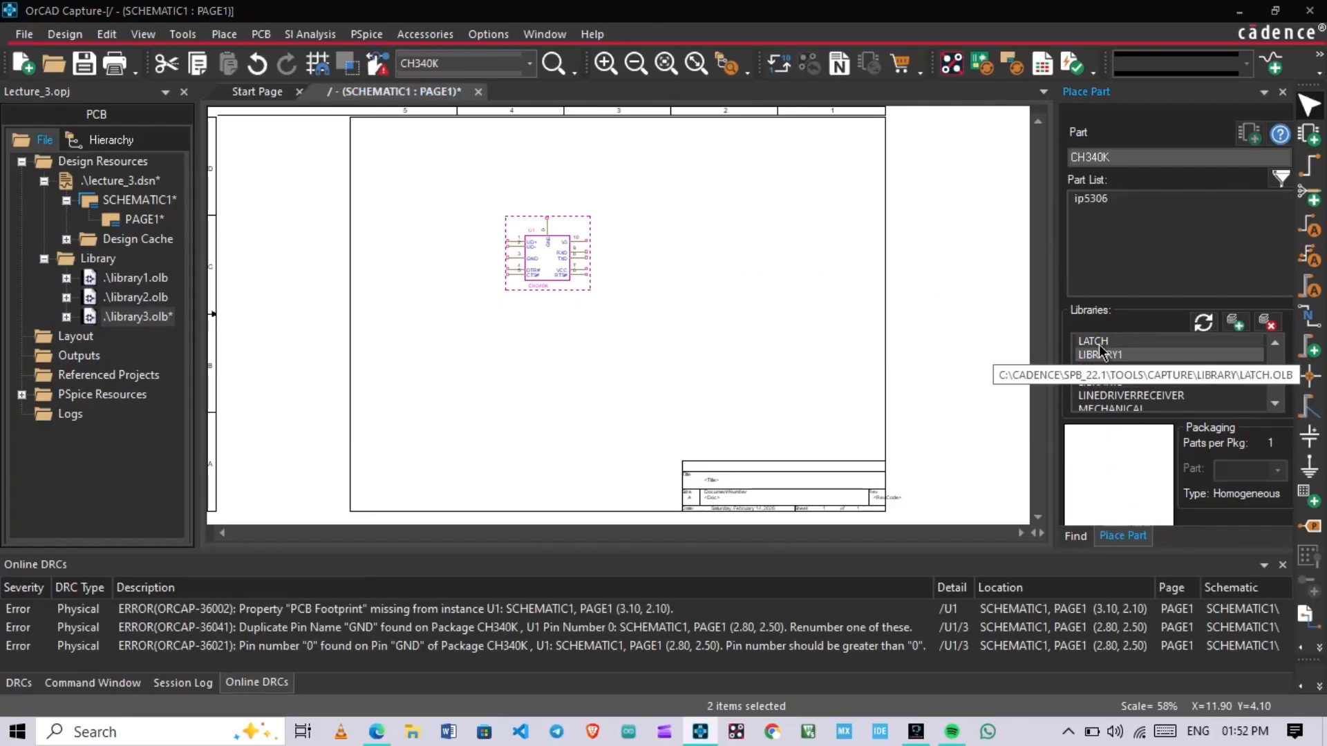
click(891, 295)
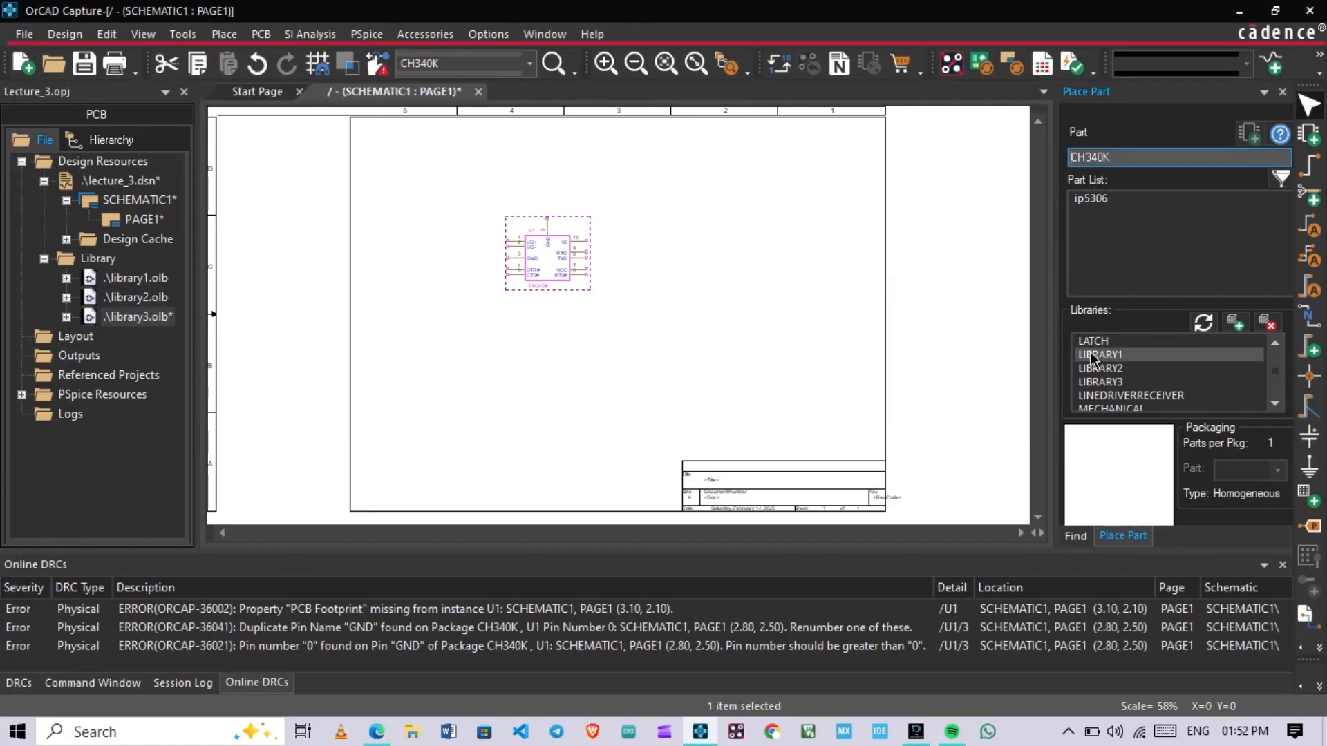
click(731, 203)
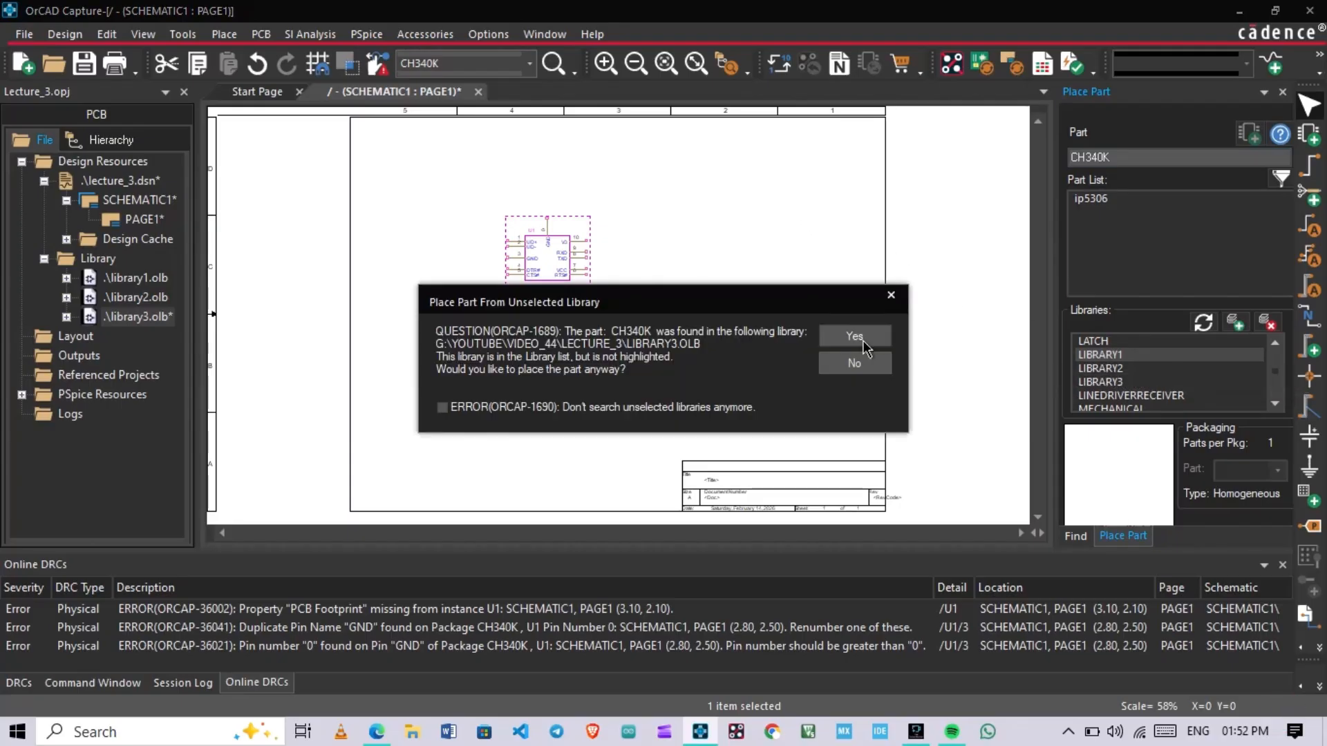
click(891, 295)
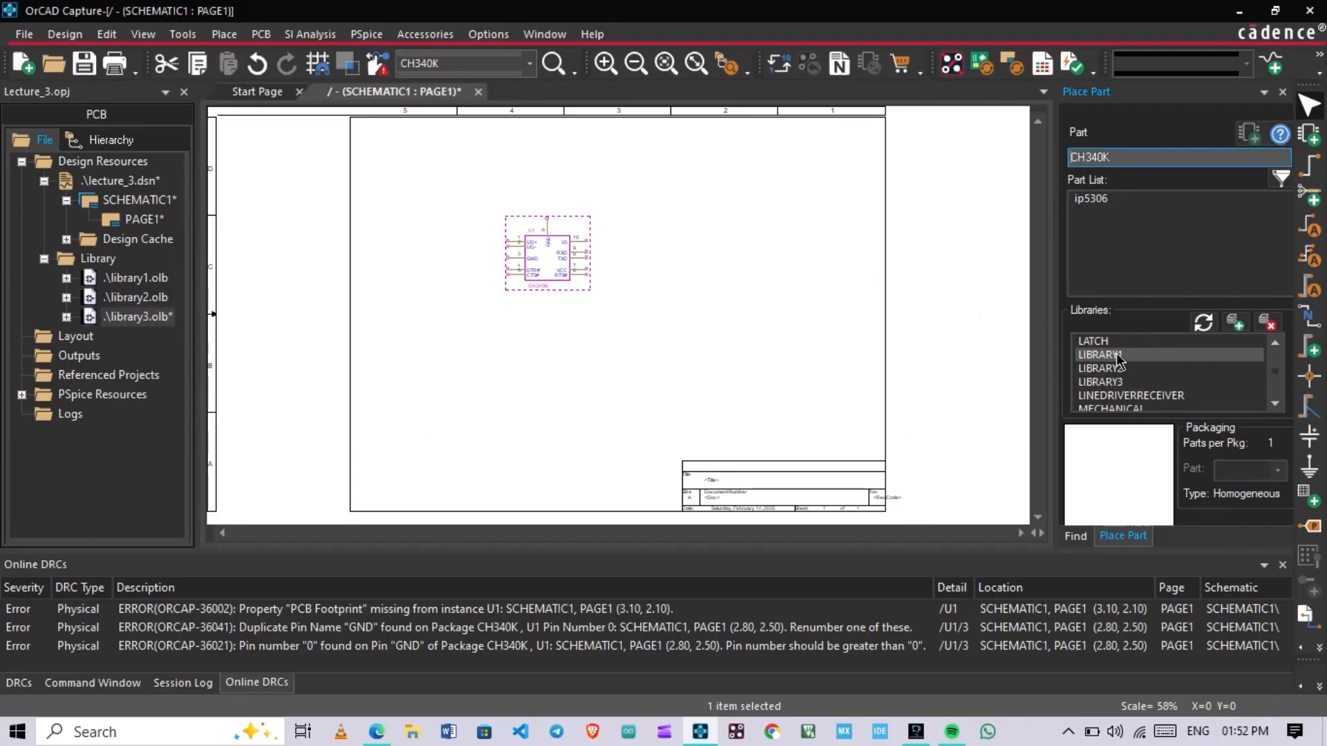
double_click(1092, 199)
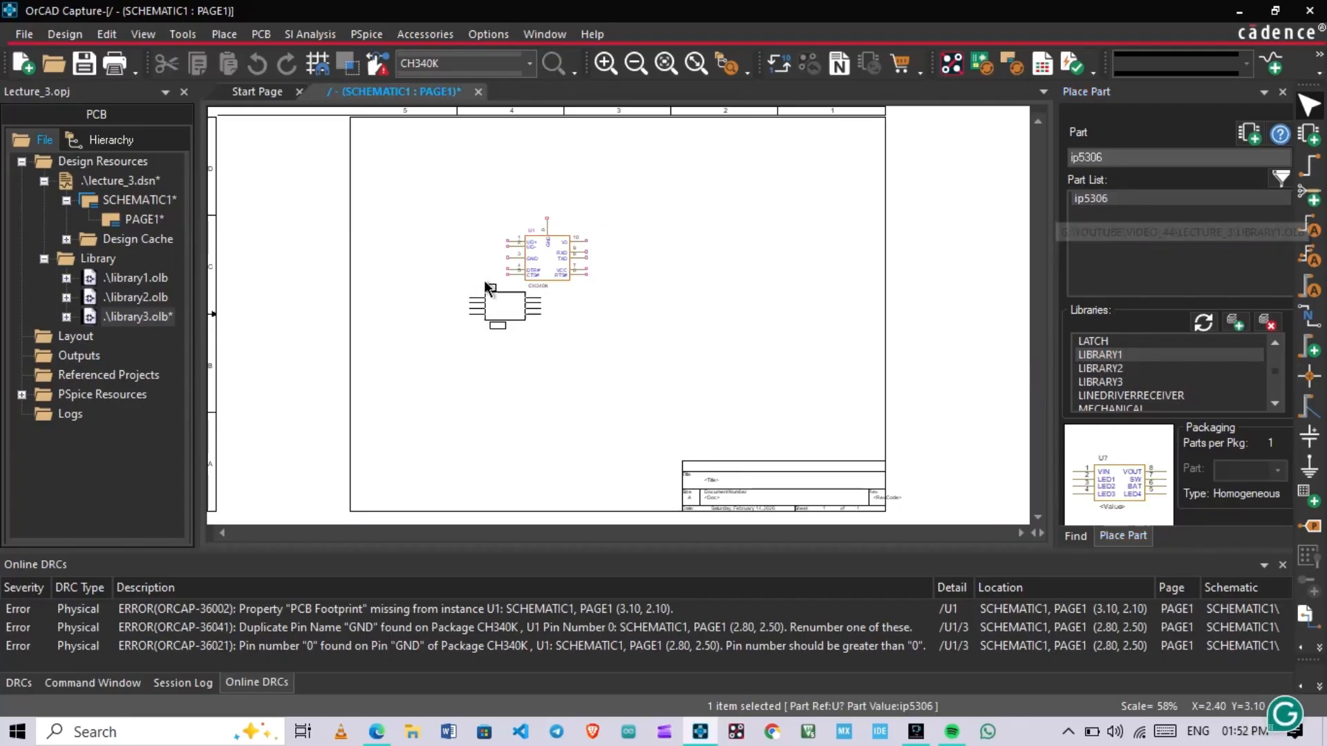
click(649, 181)
key(Escape)
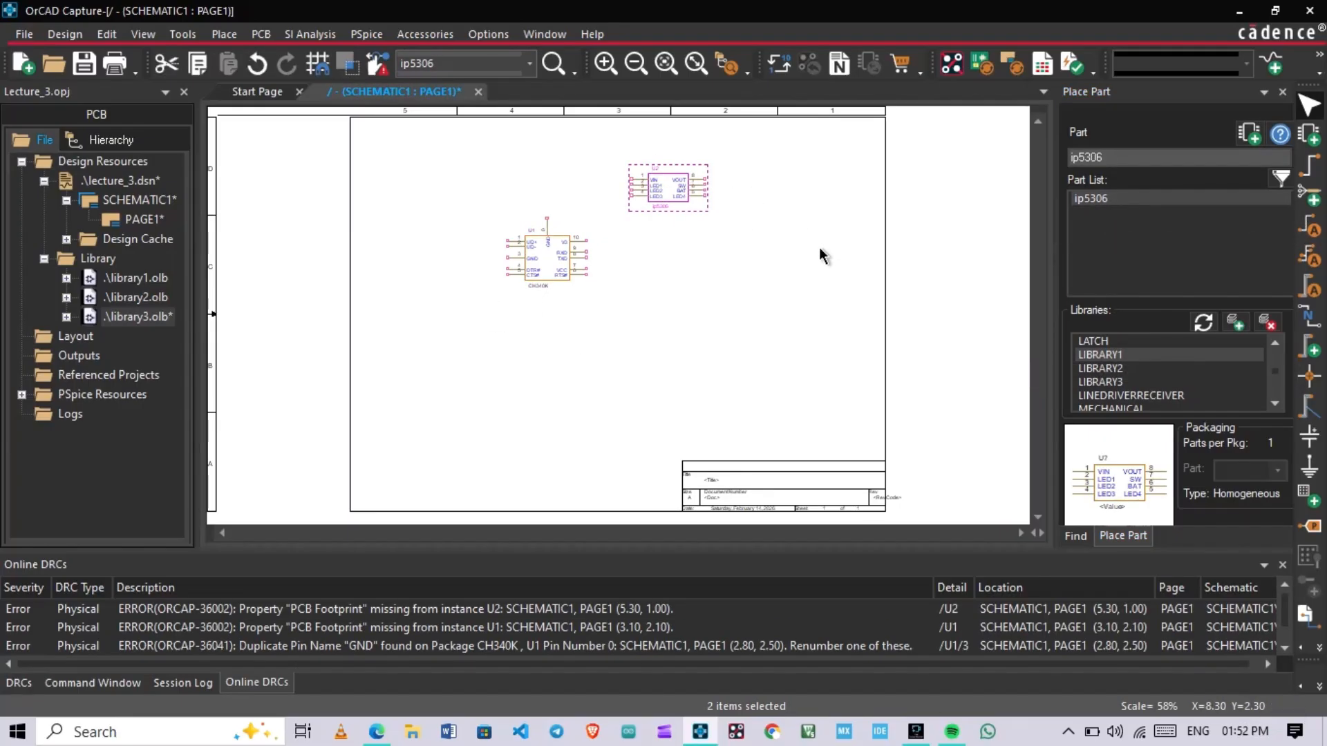
Place one LM2596 part from LIBRARY2 to the right of the CH340K, at about X=6.3, Y=2.5
click(1109, 368)
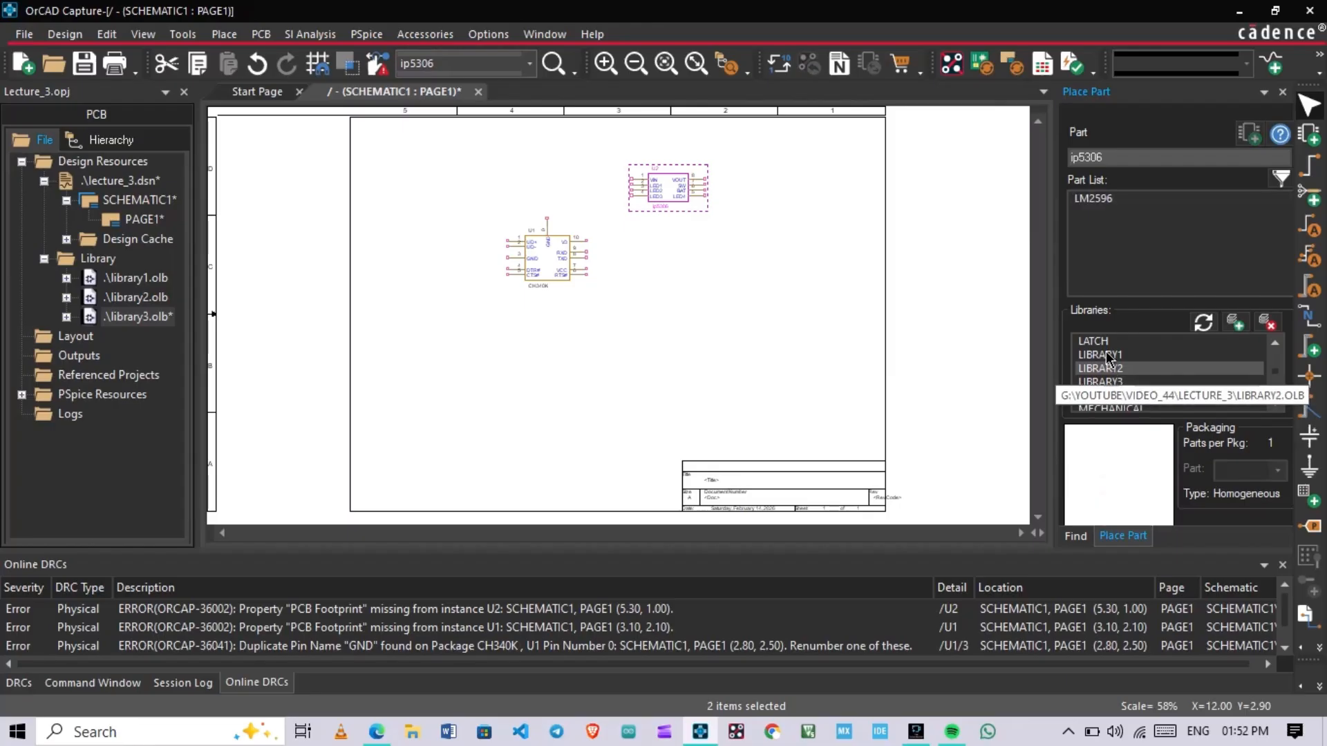
double_click(1095, 199)
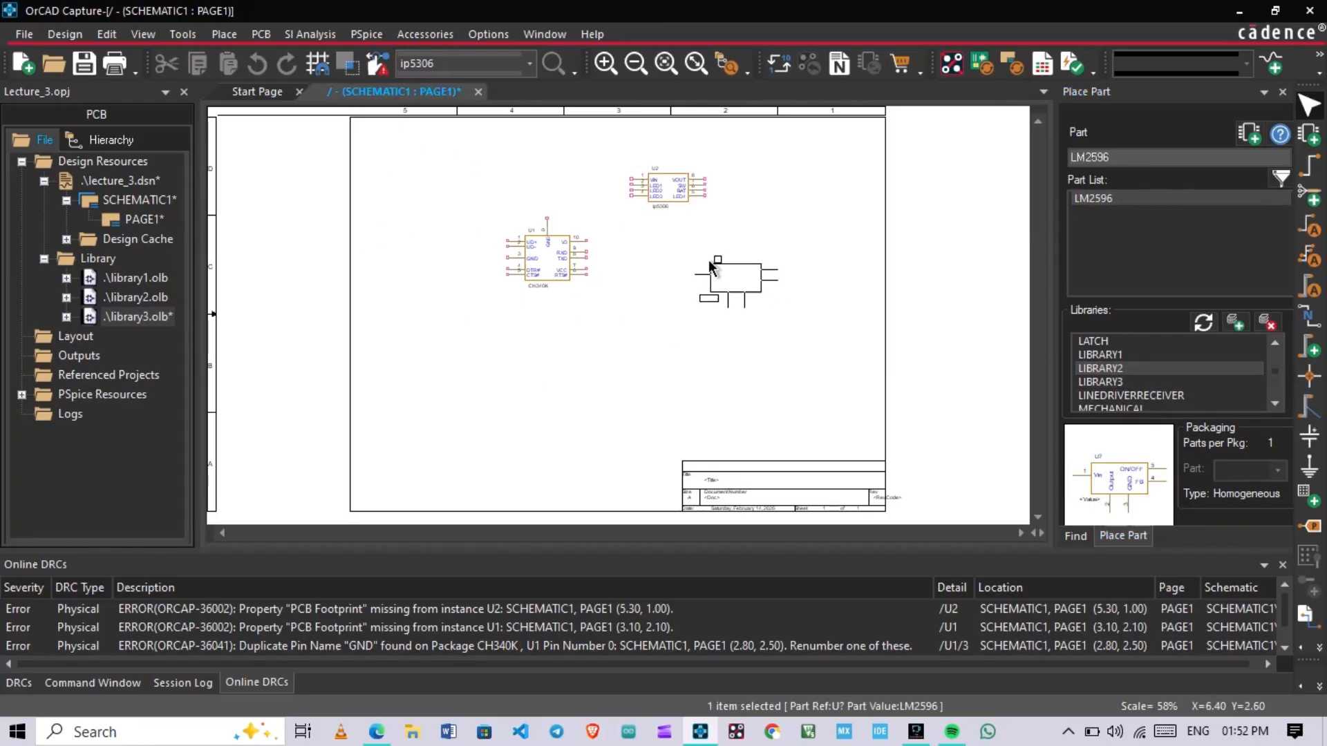
click(704, 258)
click(668, 350)
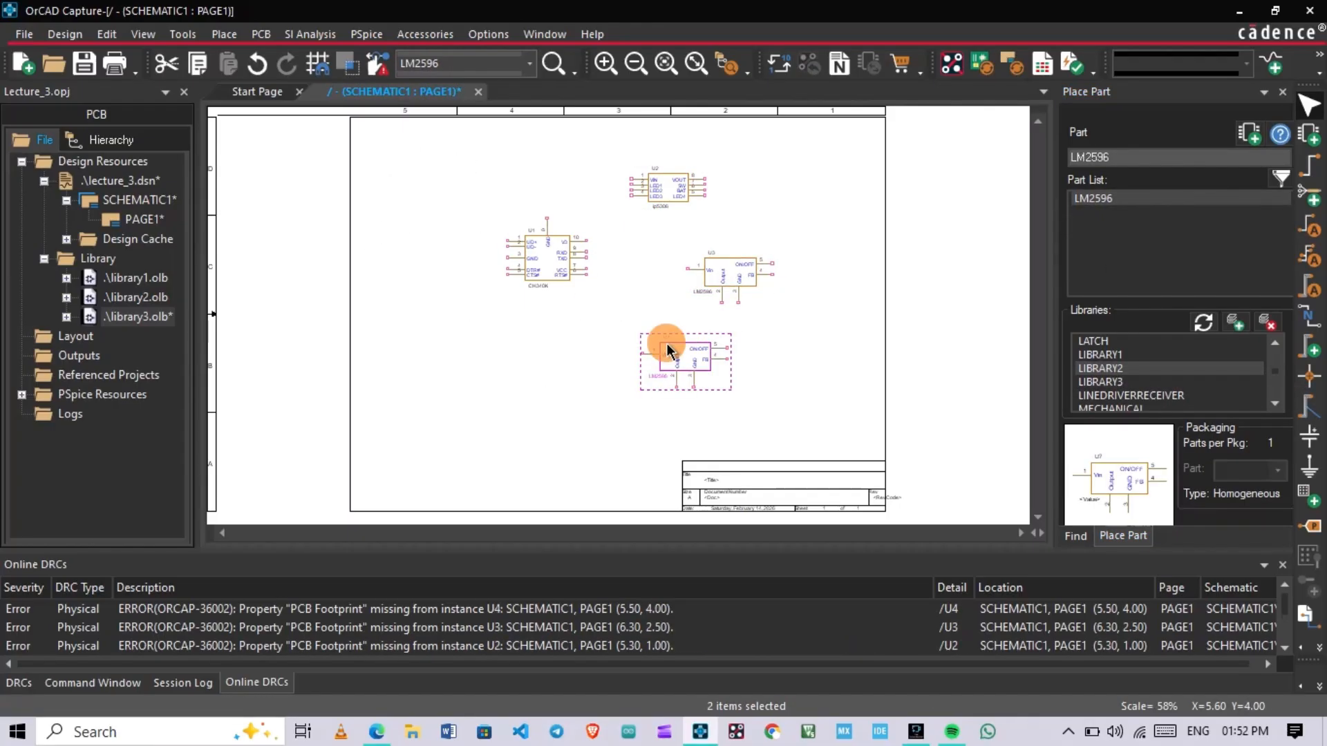
key(Escape)
Move the LM2596 left of the CH340K to about X=1.2, Y=2.8, and the ip5306 above it to about X=3.4, Y=0.9
ctrl+scroll(619, 281, up, 4)
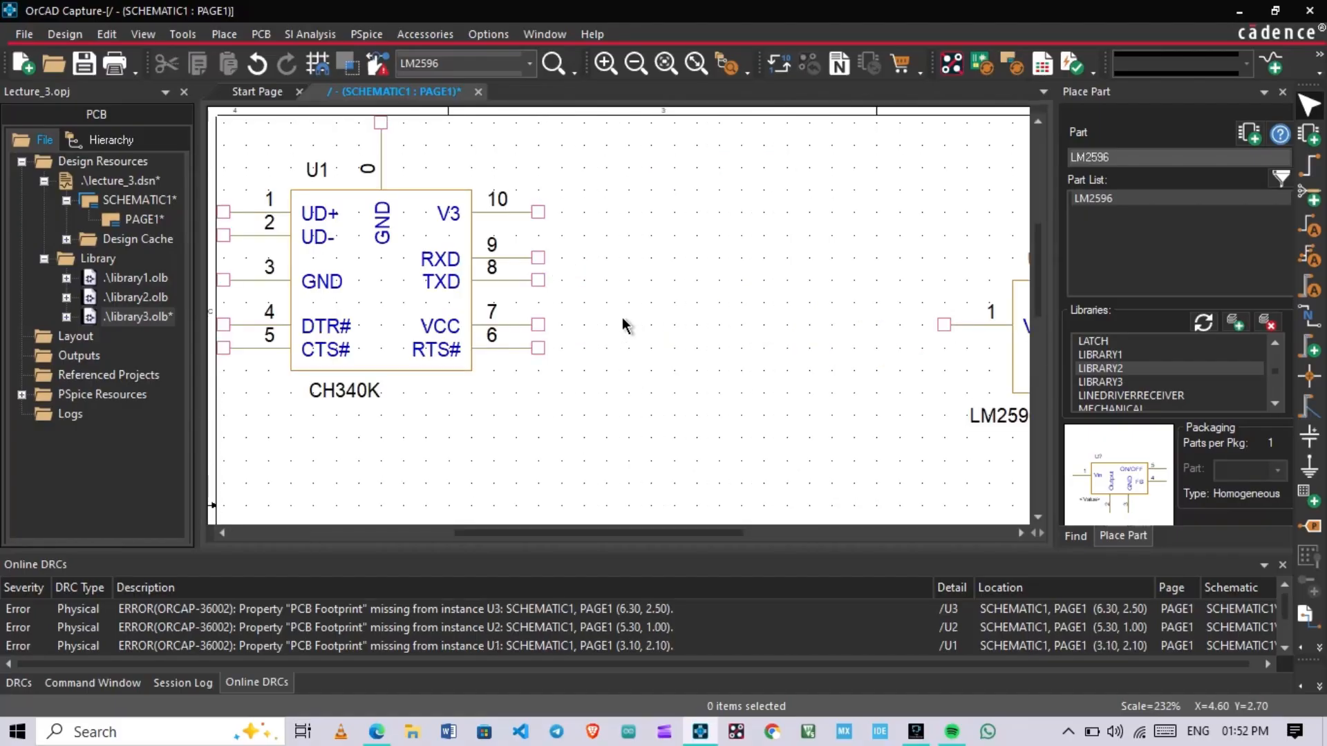
drag(622, 533, 578, 532)
ctrl+scroll(467, 336, down, 2)
scroll(742, 301, up, 2)
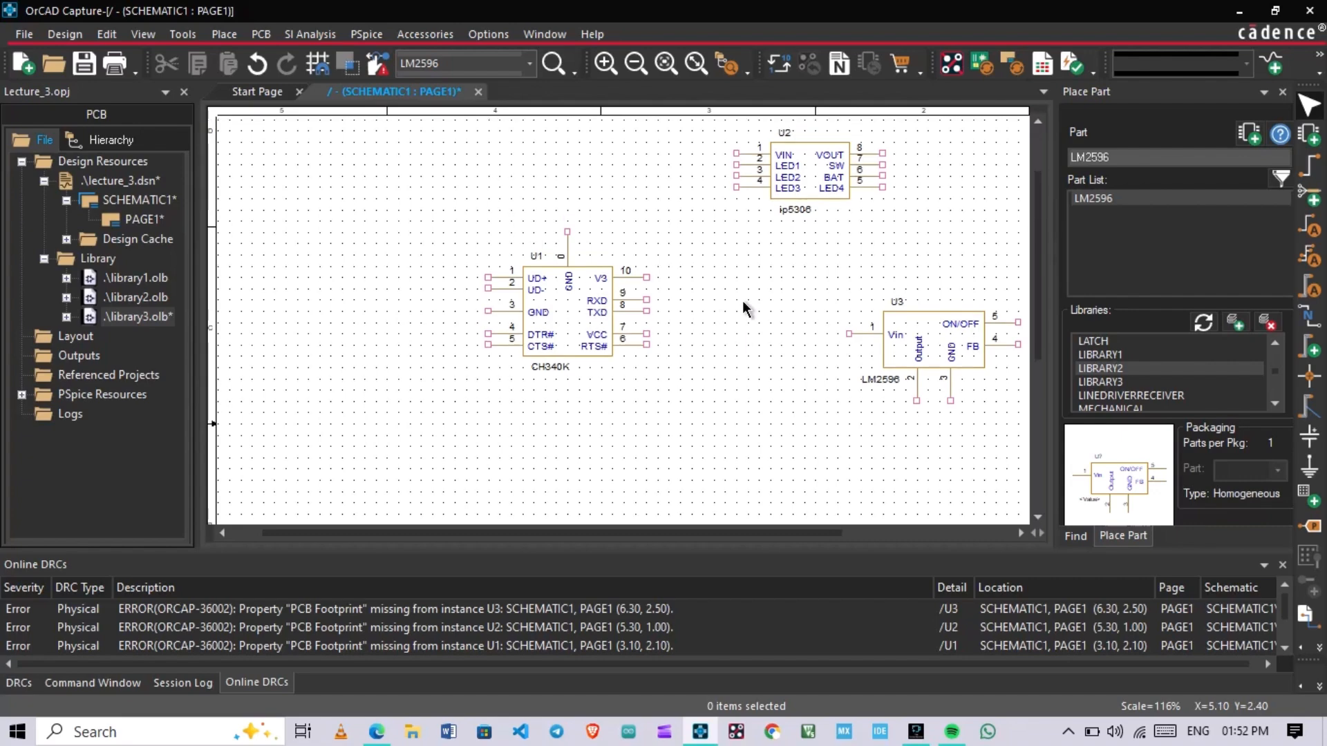
drag(927, 339, 352, 373)
drag(810, 195, 596, 183)
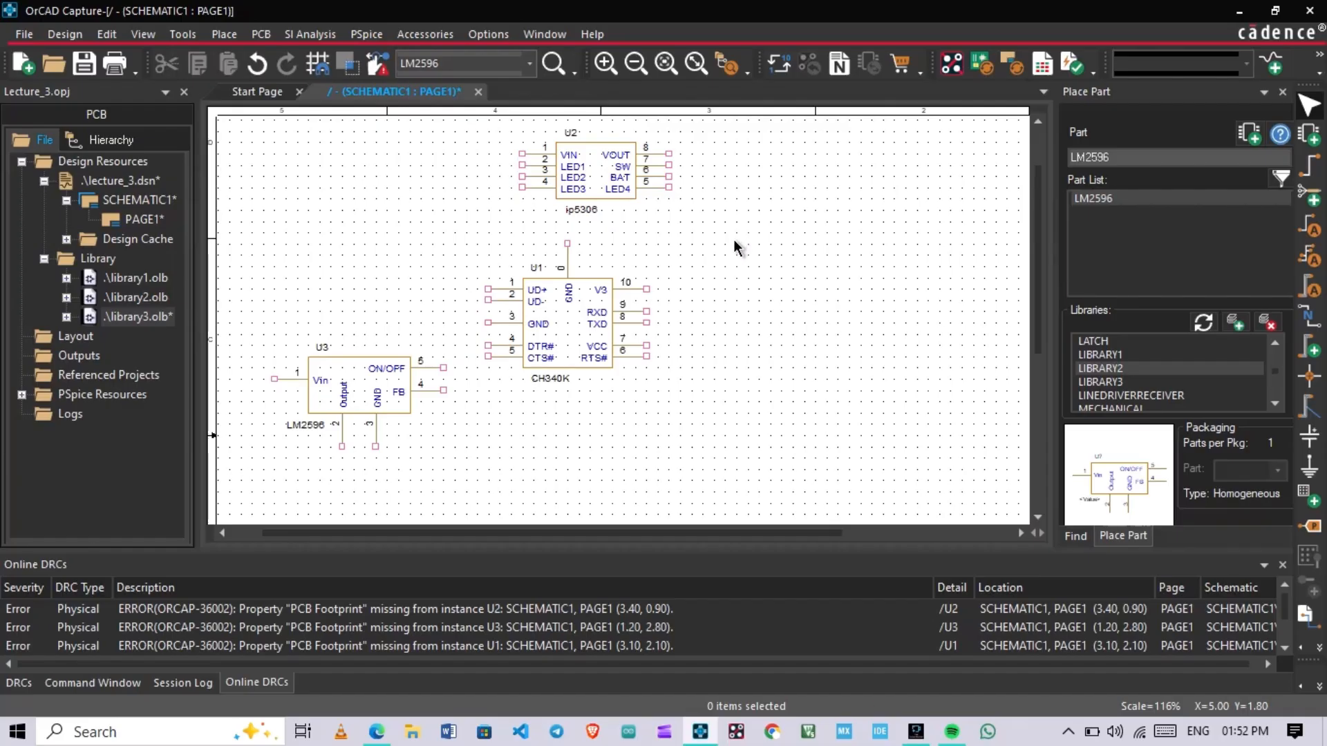
ctrl+scroll(734, 269, down, 1)
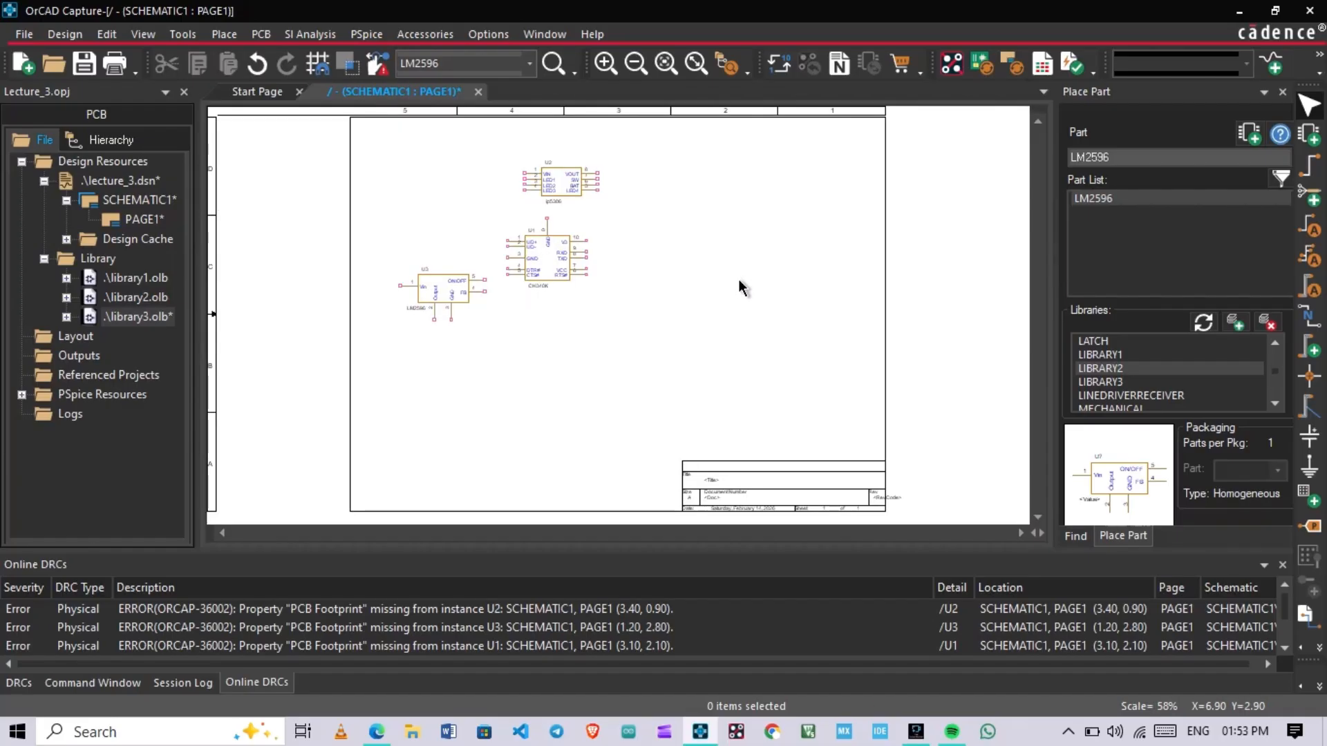